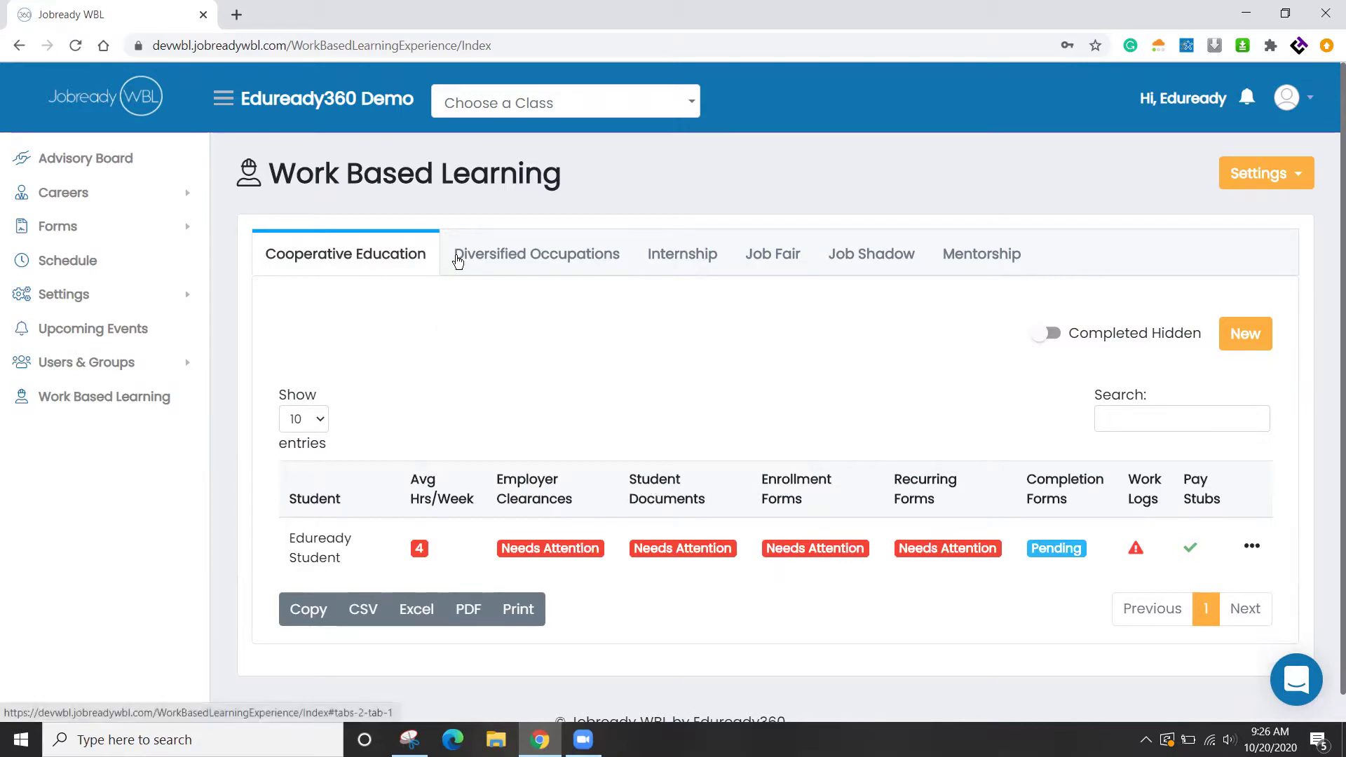
Browse the Diversified Occupations and Internship student lists, then return to Cooperative Education
left_click(522, 263)
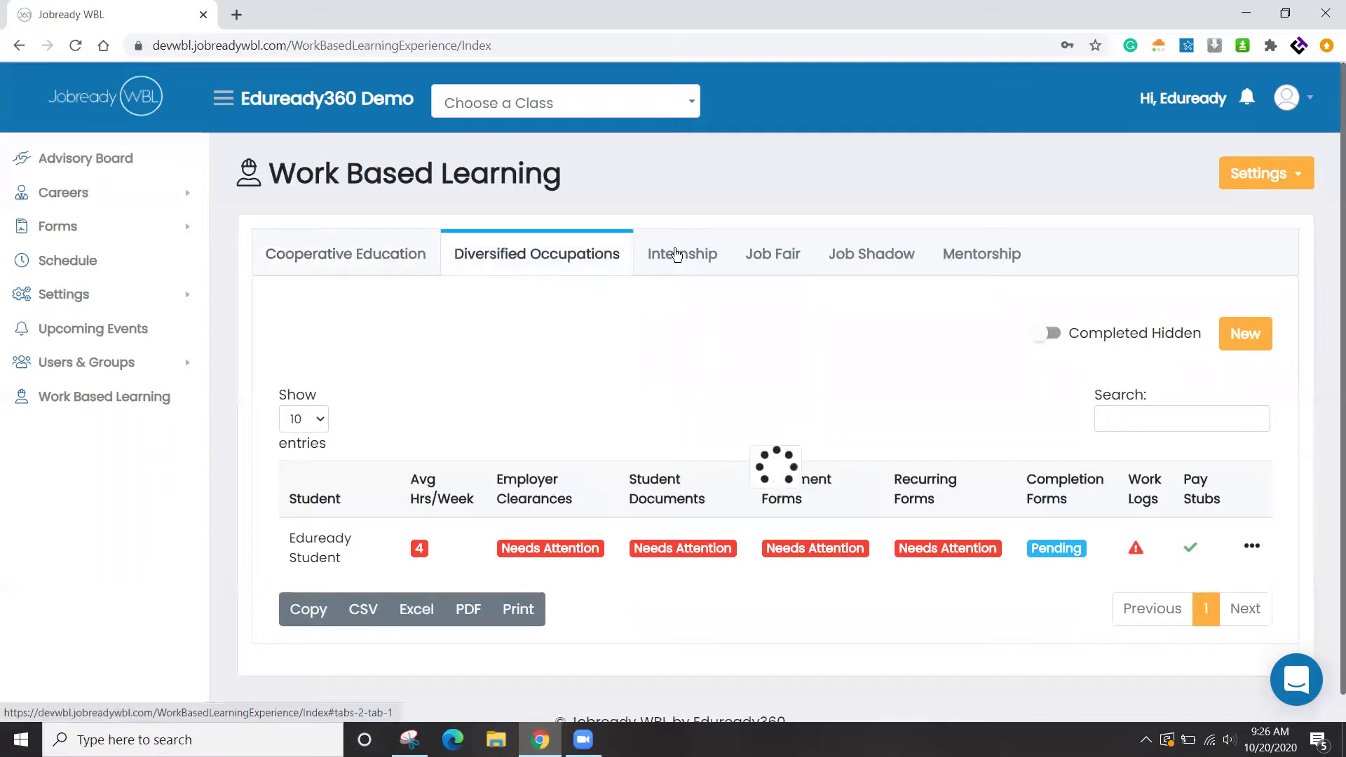
left_click(677, 255)
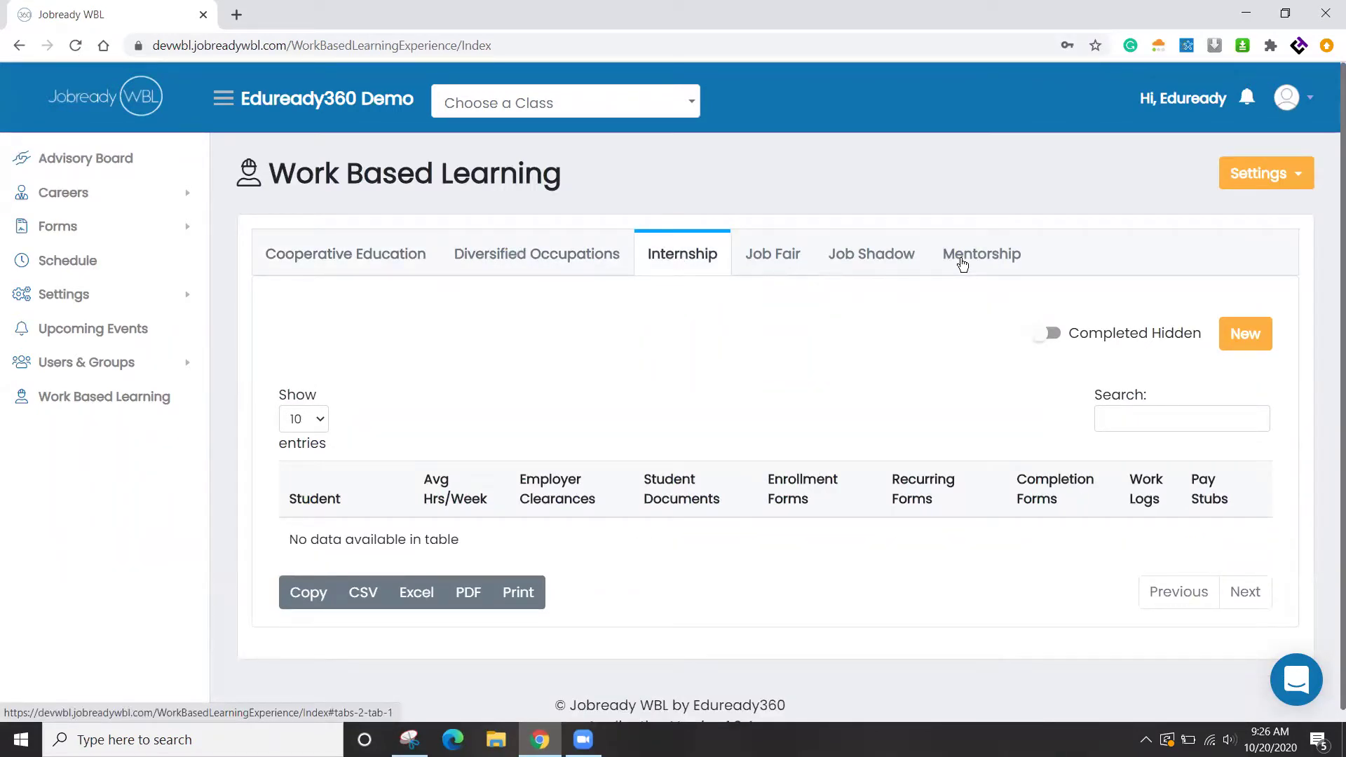
left_click(315, 254)
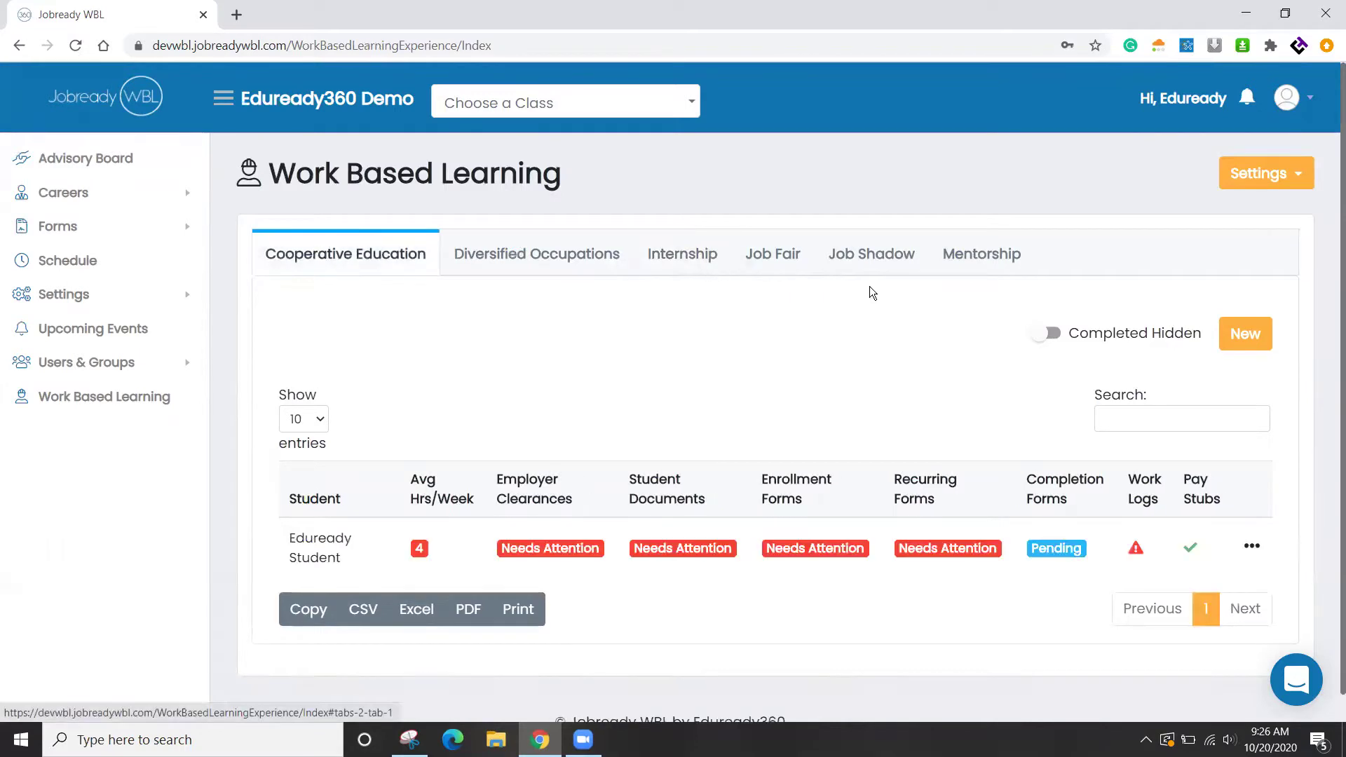
From Settings > WBL Types, edit the Cooperative Education type
left_click(1274, 185)
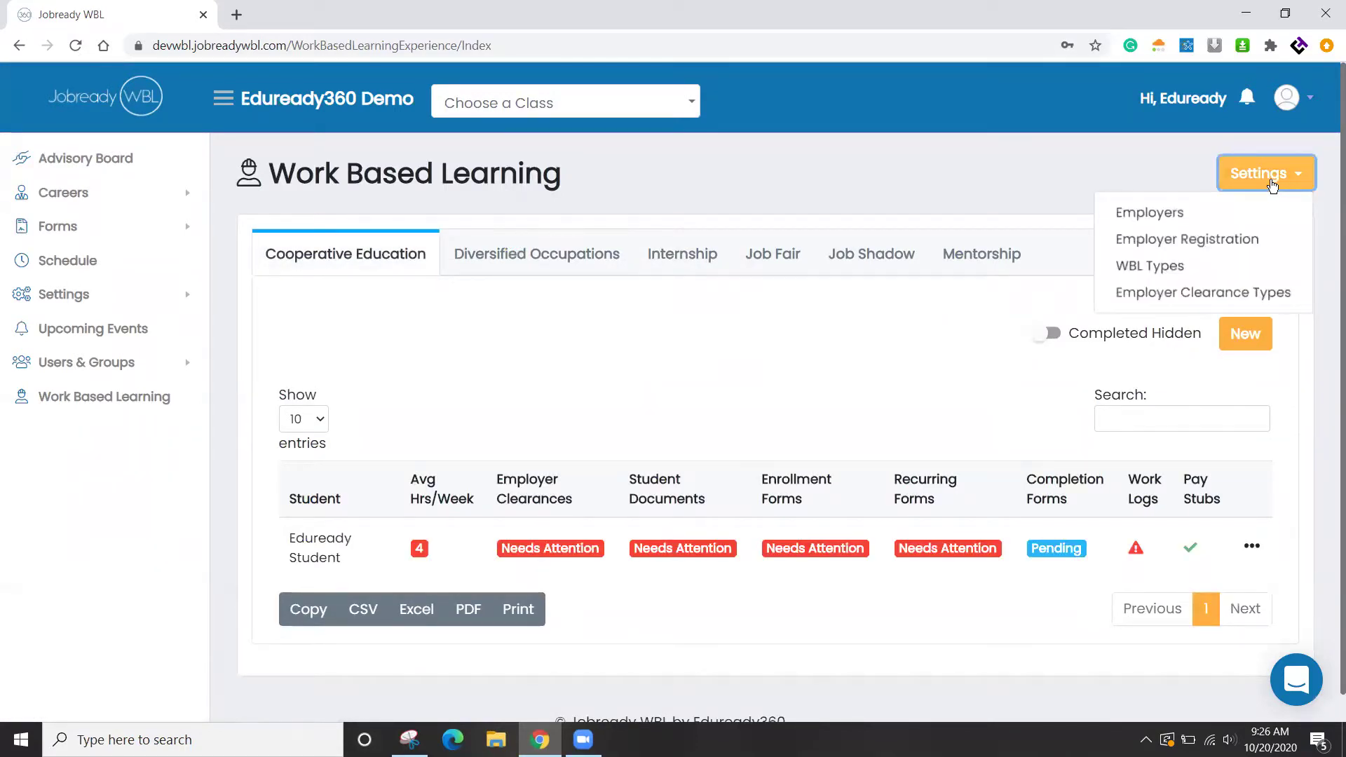
left_click(1188, 270)
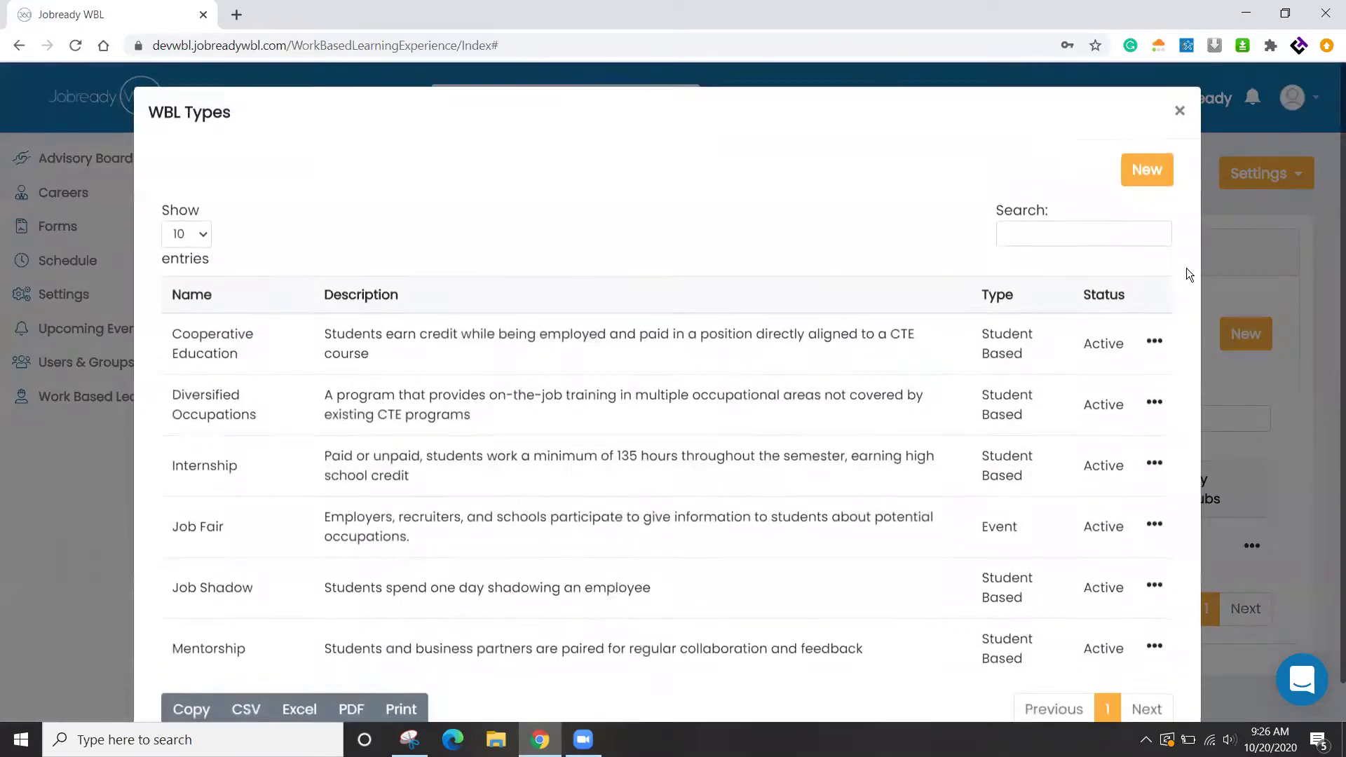
scroll(678, 350, "down", 1)
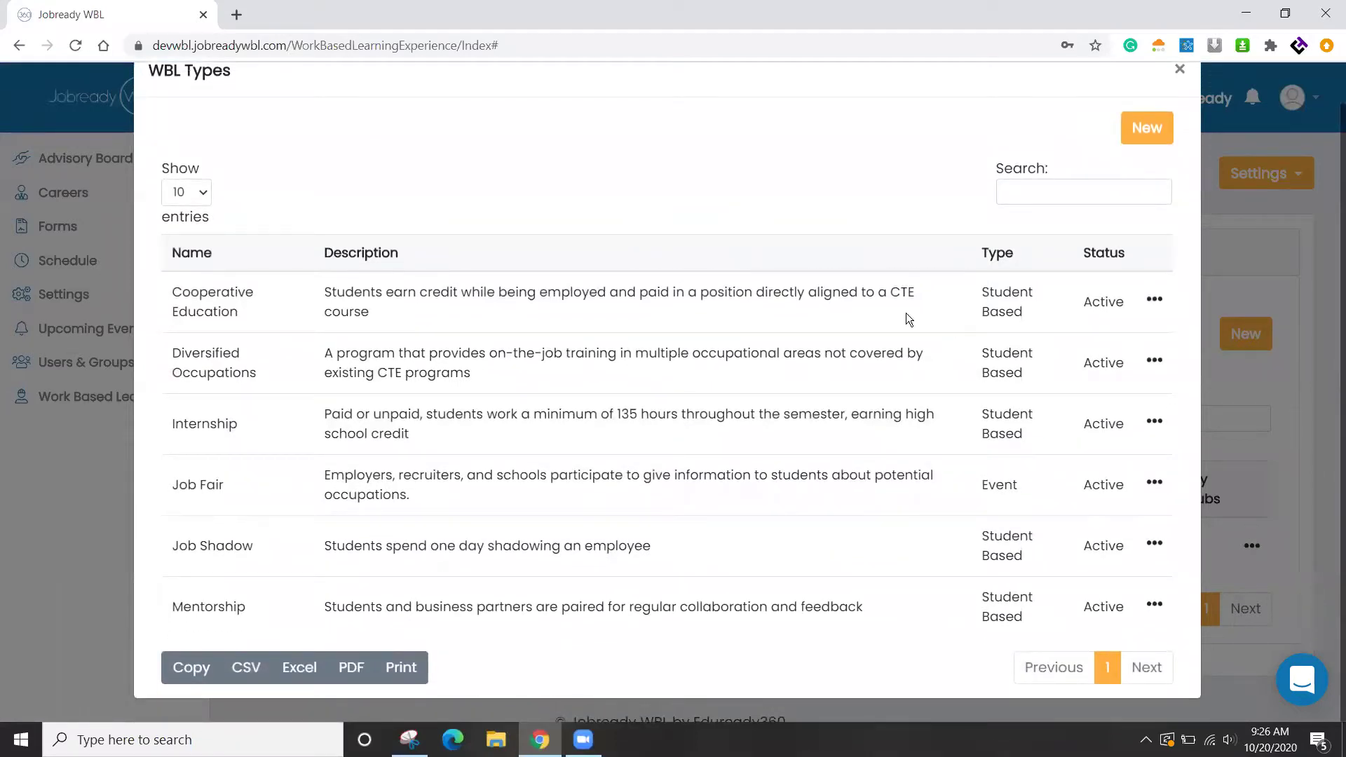
left_click(1153, 300)
left_click(1051, 335)
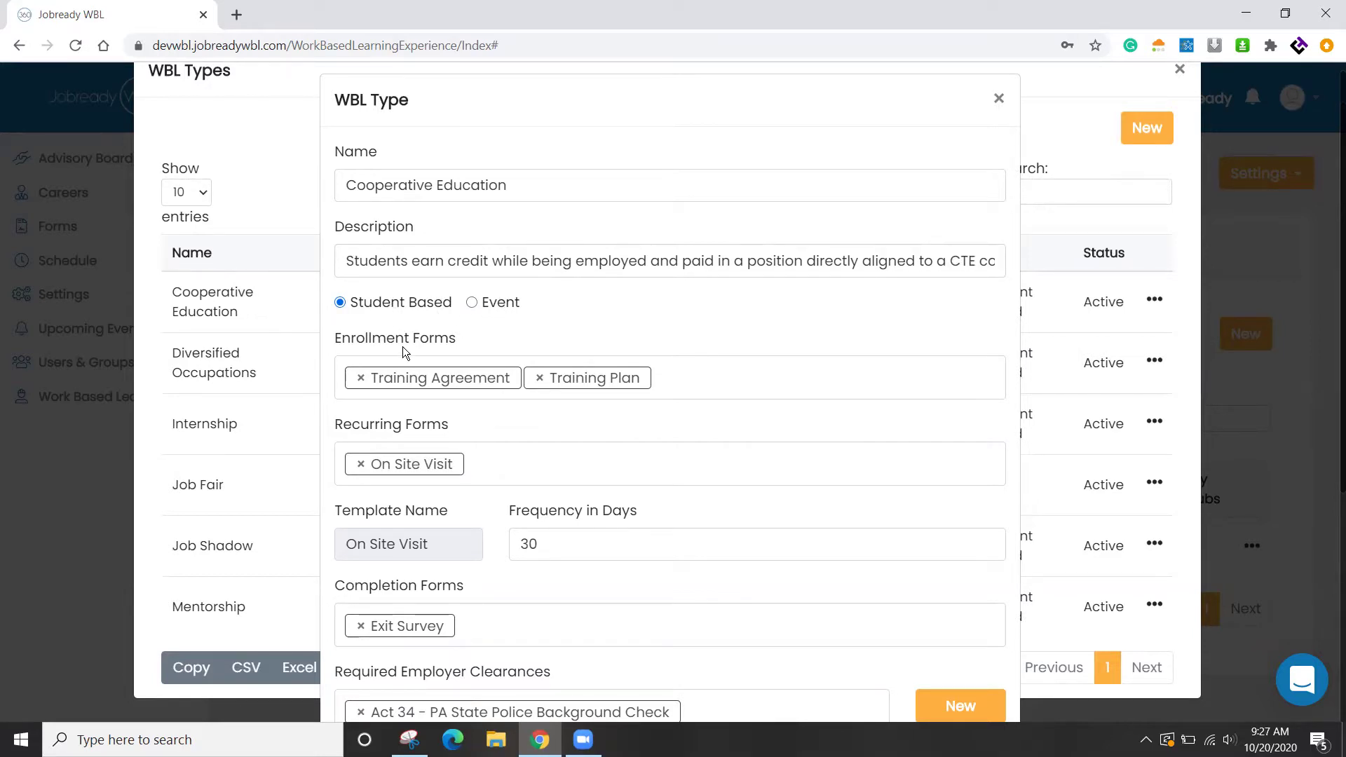
scroll(402, 346, "down", 2)
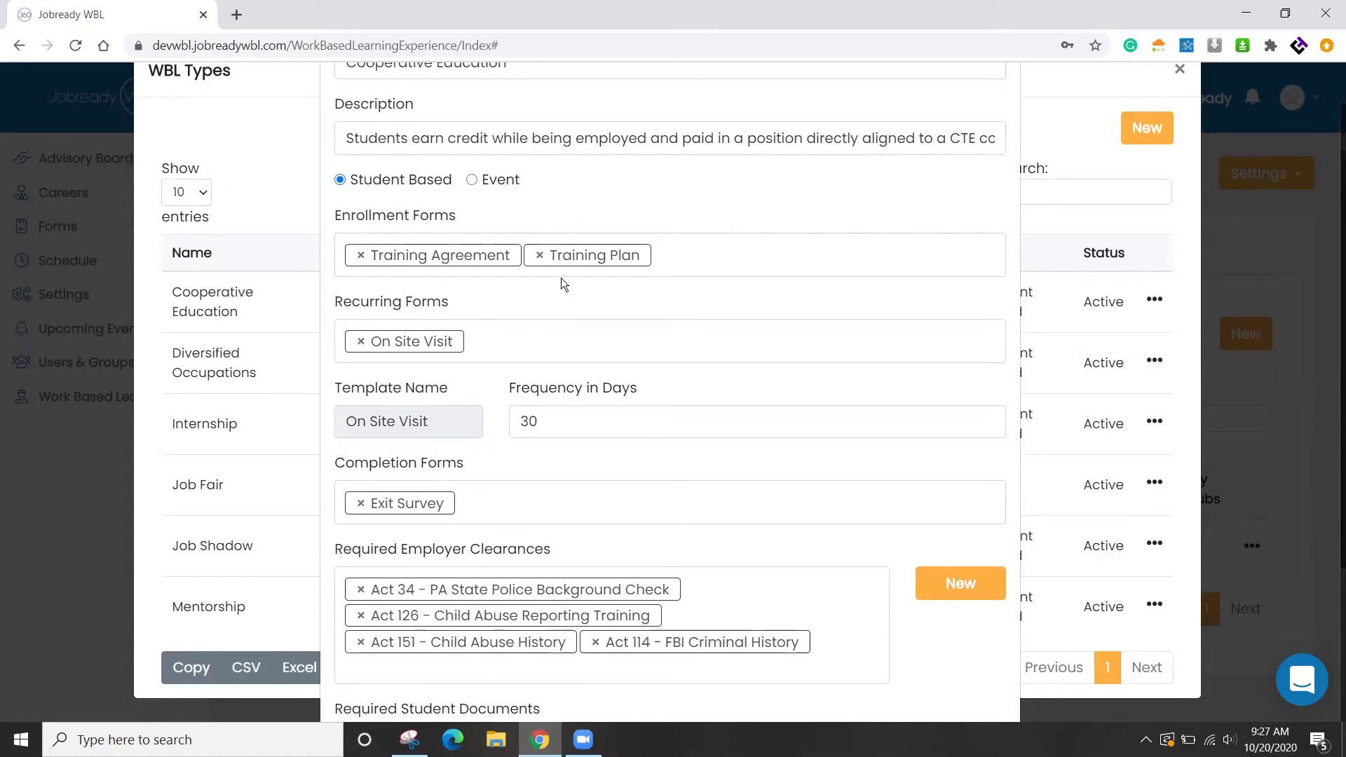
left_click(694, 254)
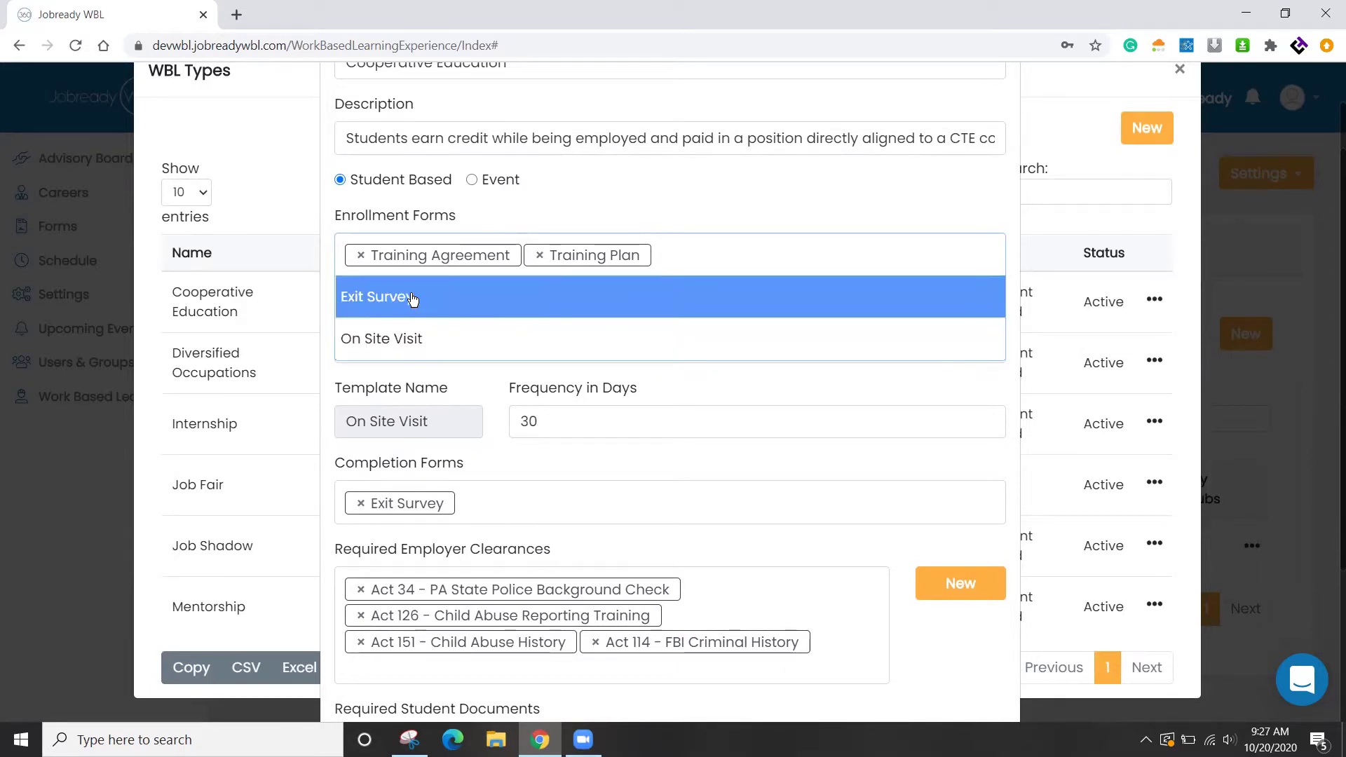
left_click(564, 208)
left_click(498, 347)
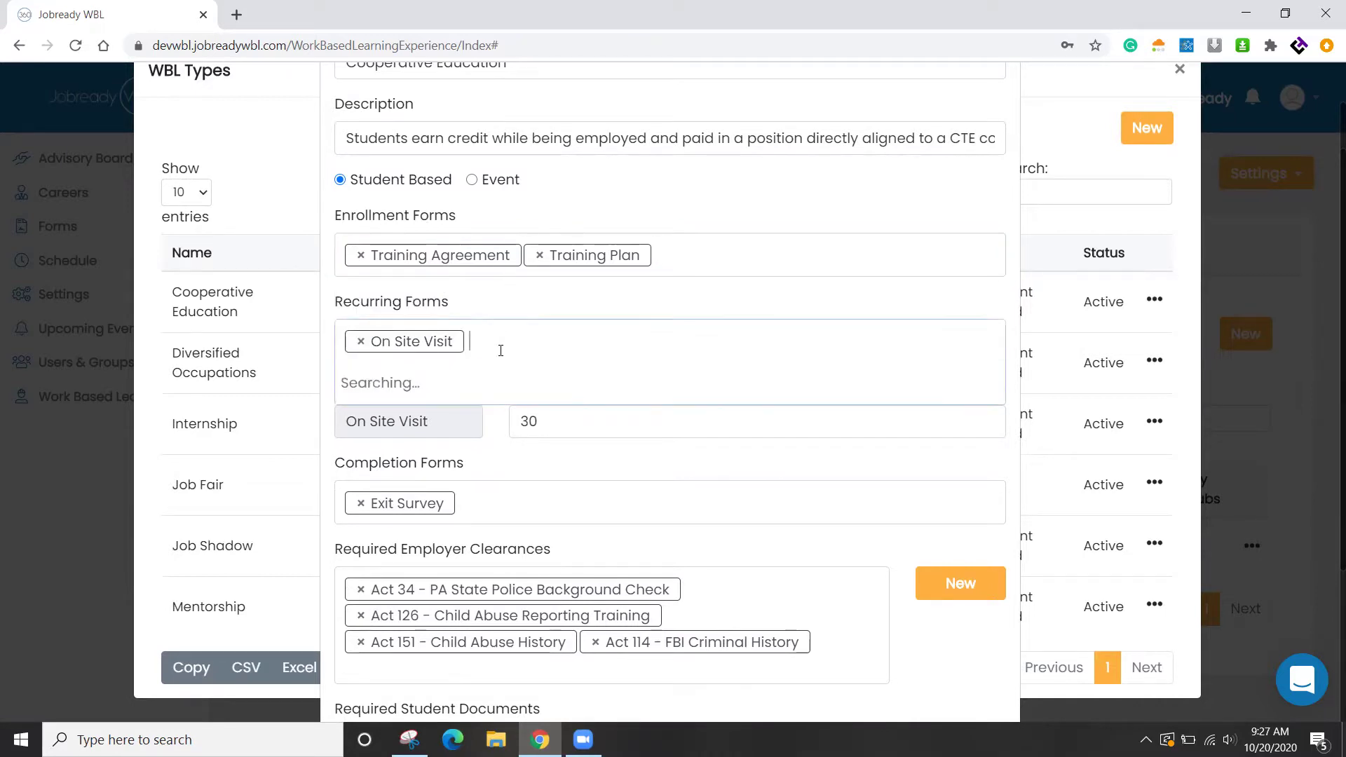
left_click(528, 301)
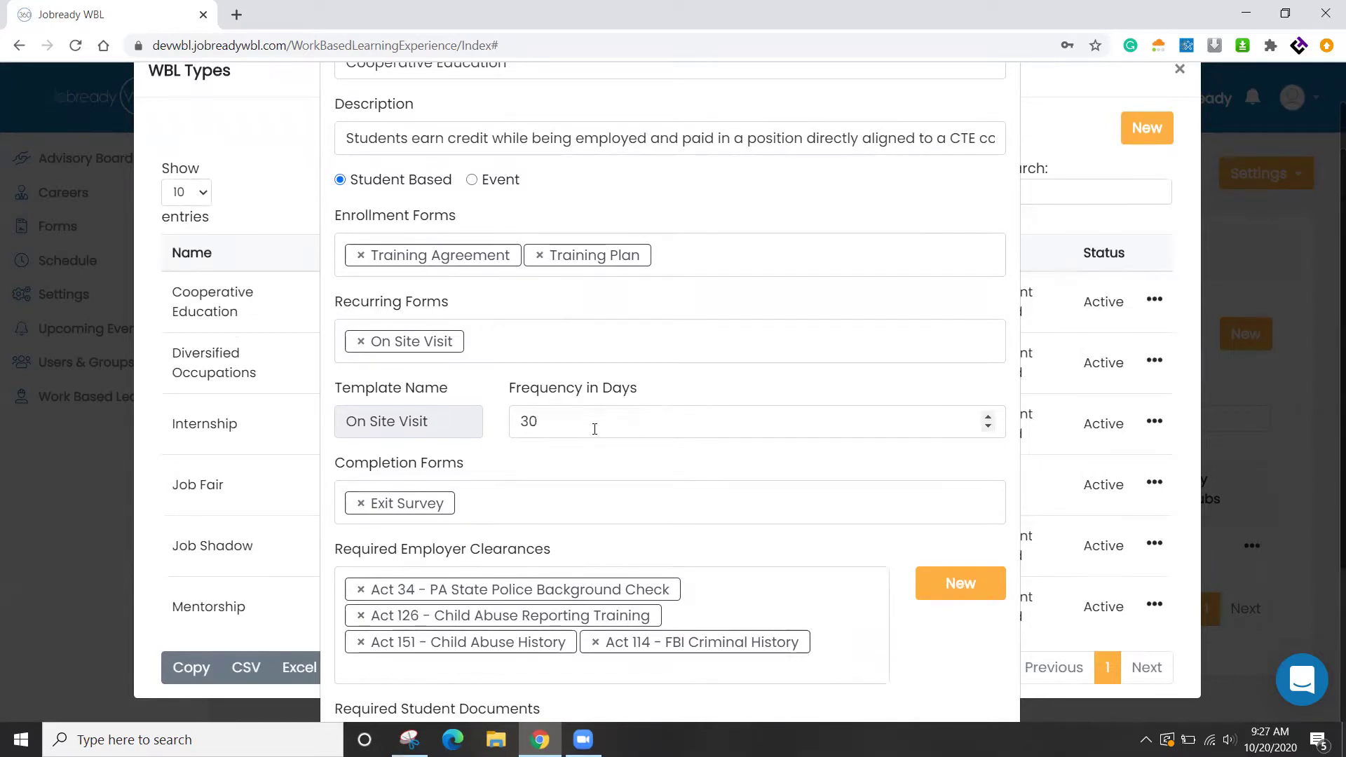
scroll(551, 317, "down", 3)
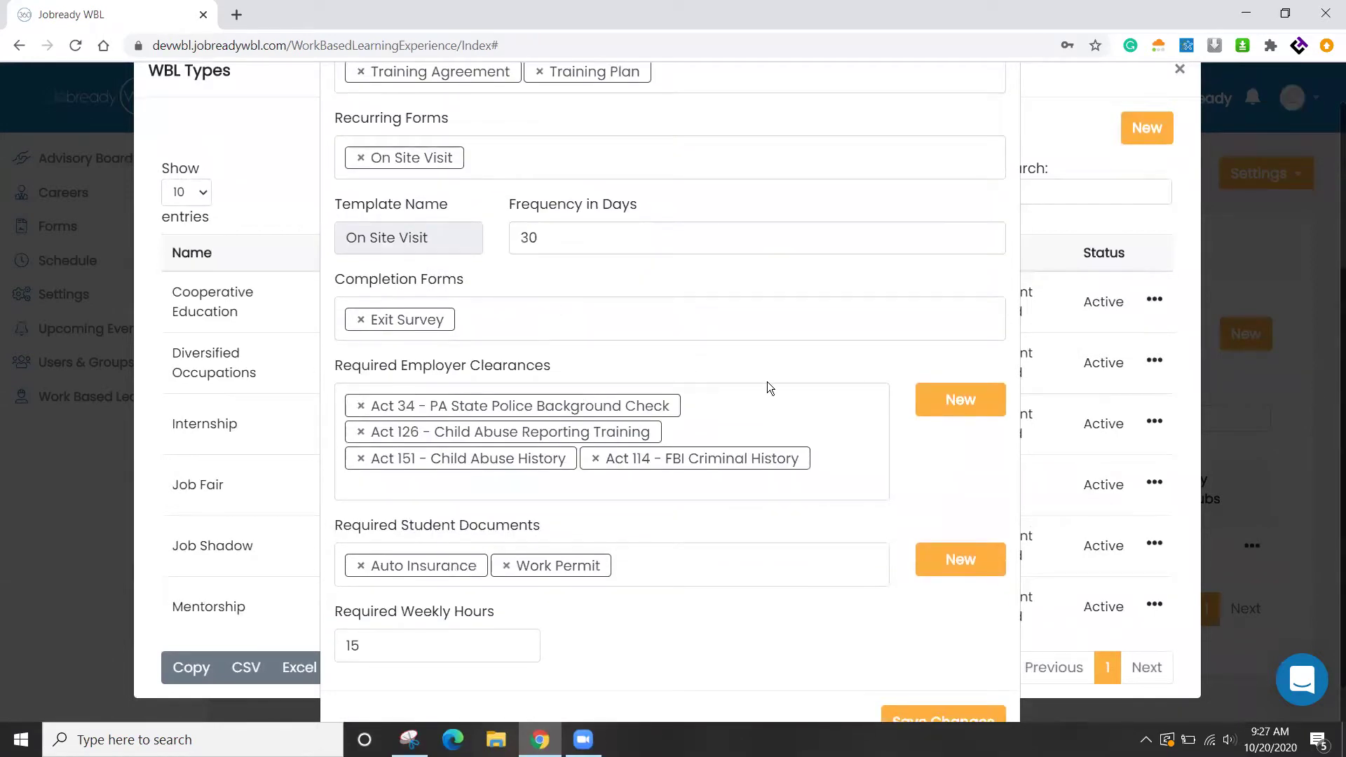
Review Employer Clearances and Student Documents options without adding any, then save Cooperative Education
scroll(673, 403, "down", 1)
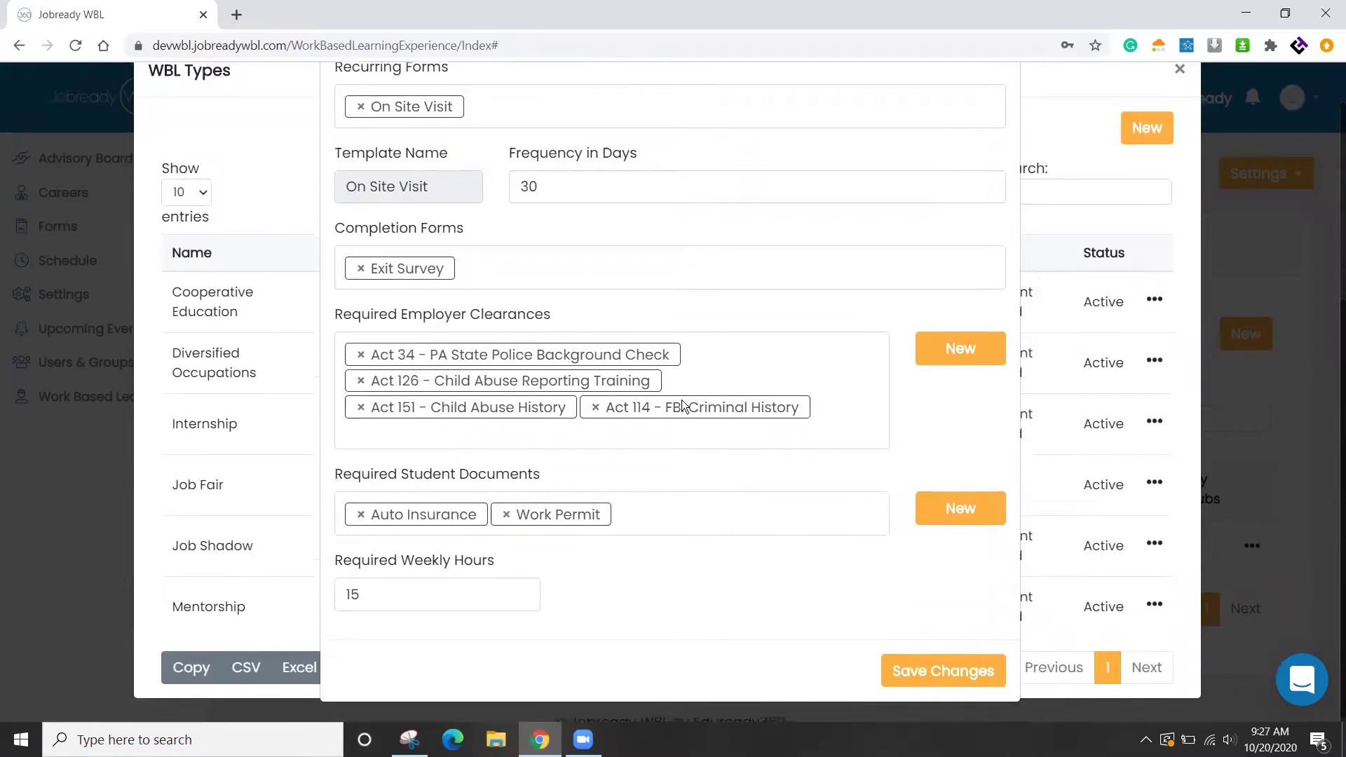
left_click(744, 372)
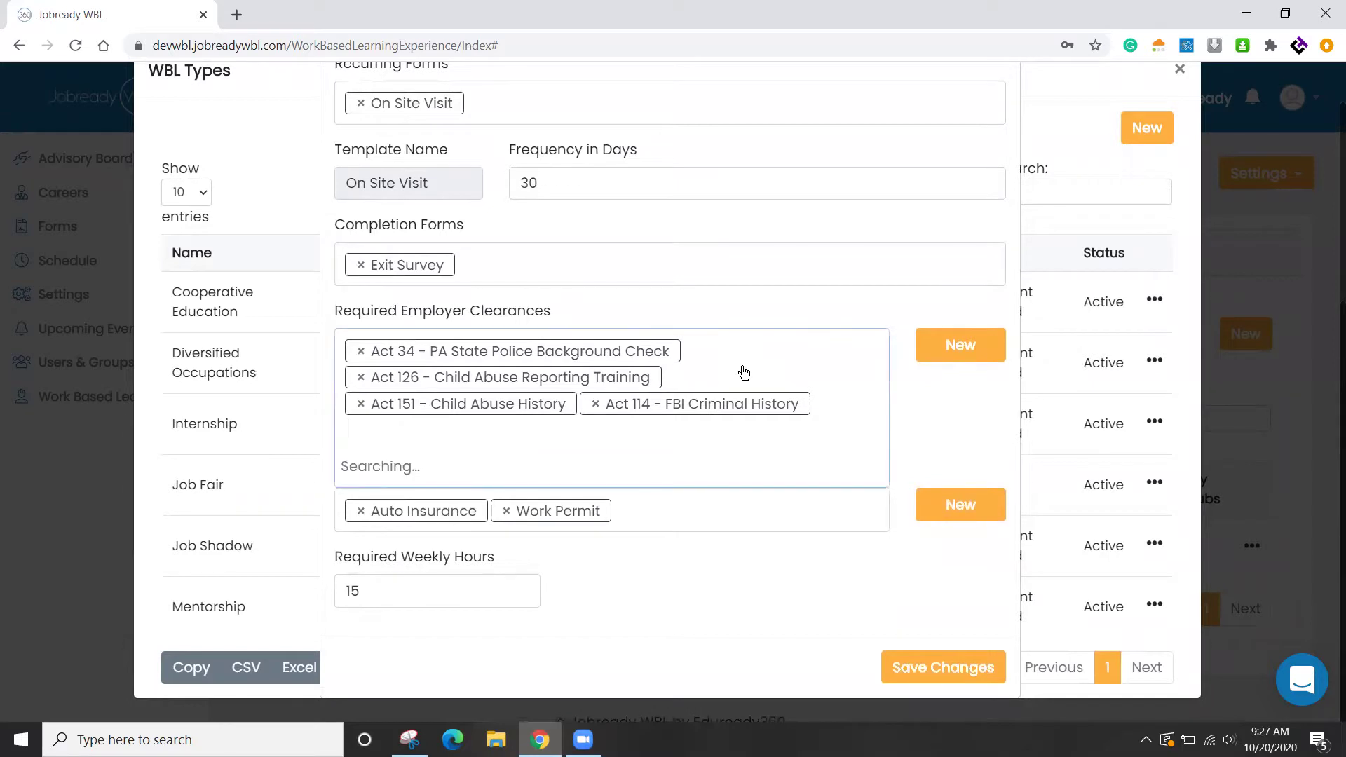
left_click(734, 317)
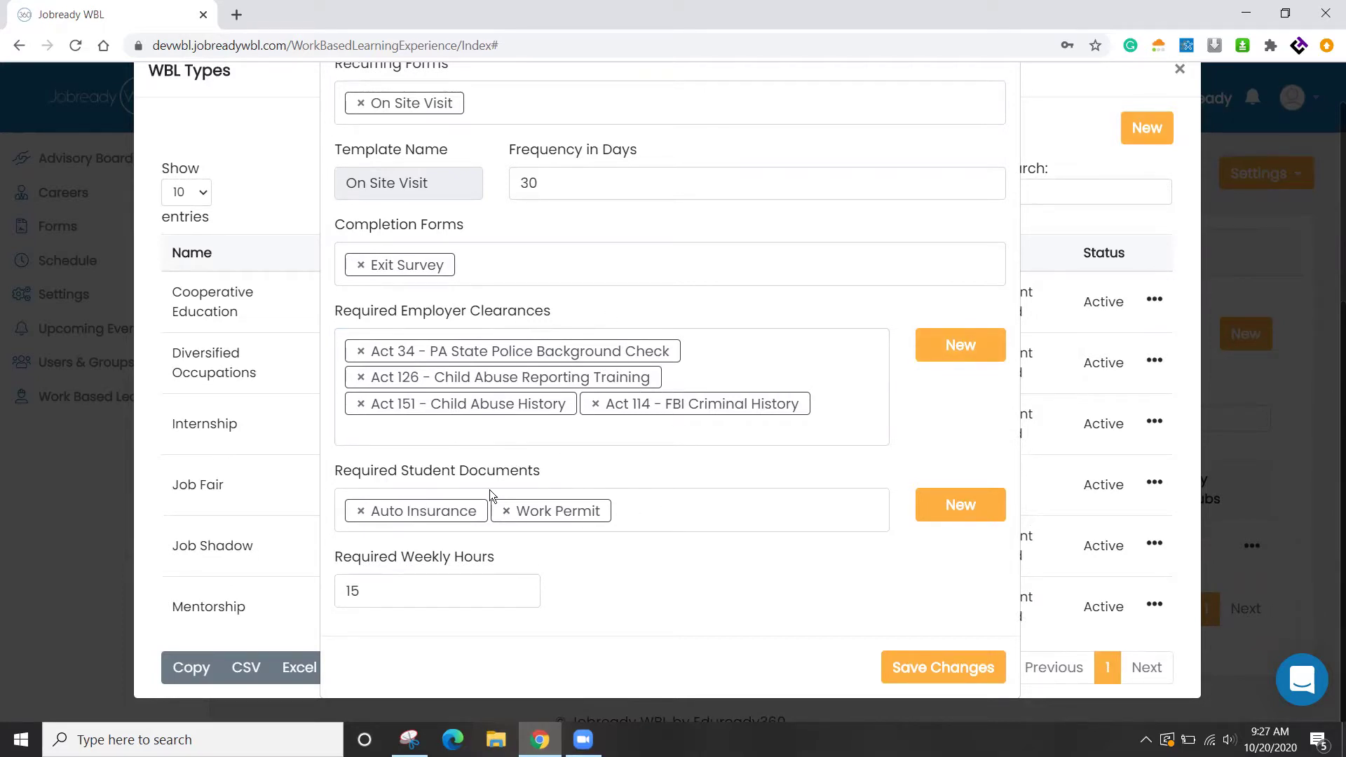
left_click(676, 501)
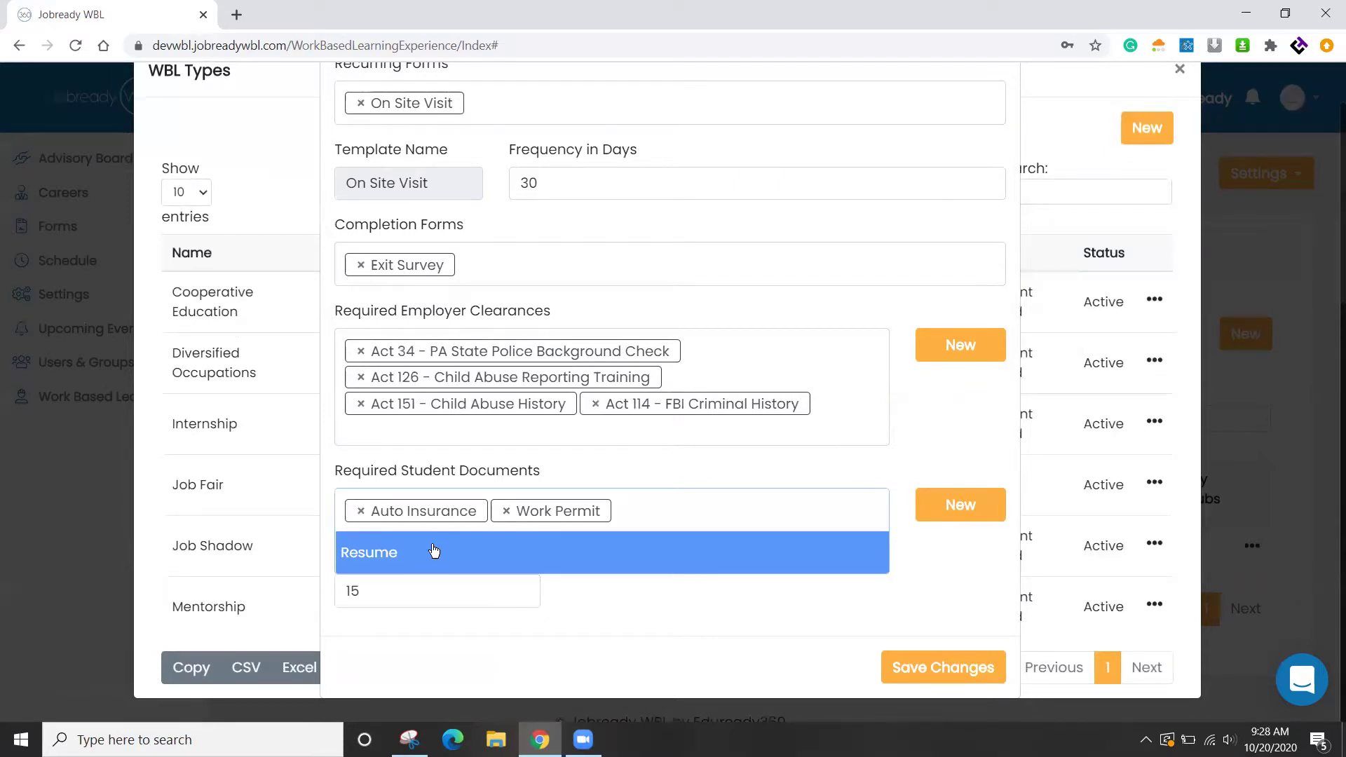
left_click(568, 466)
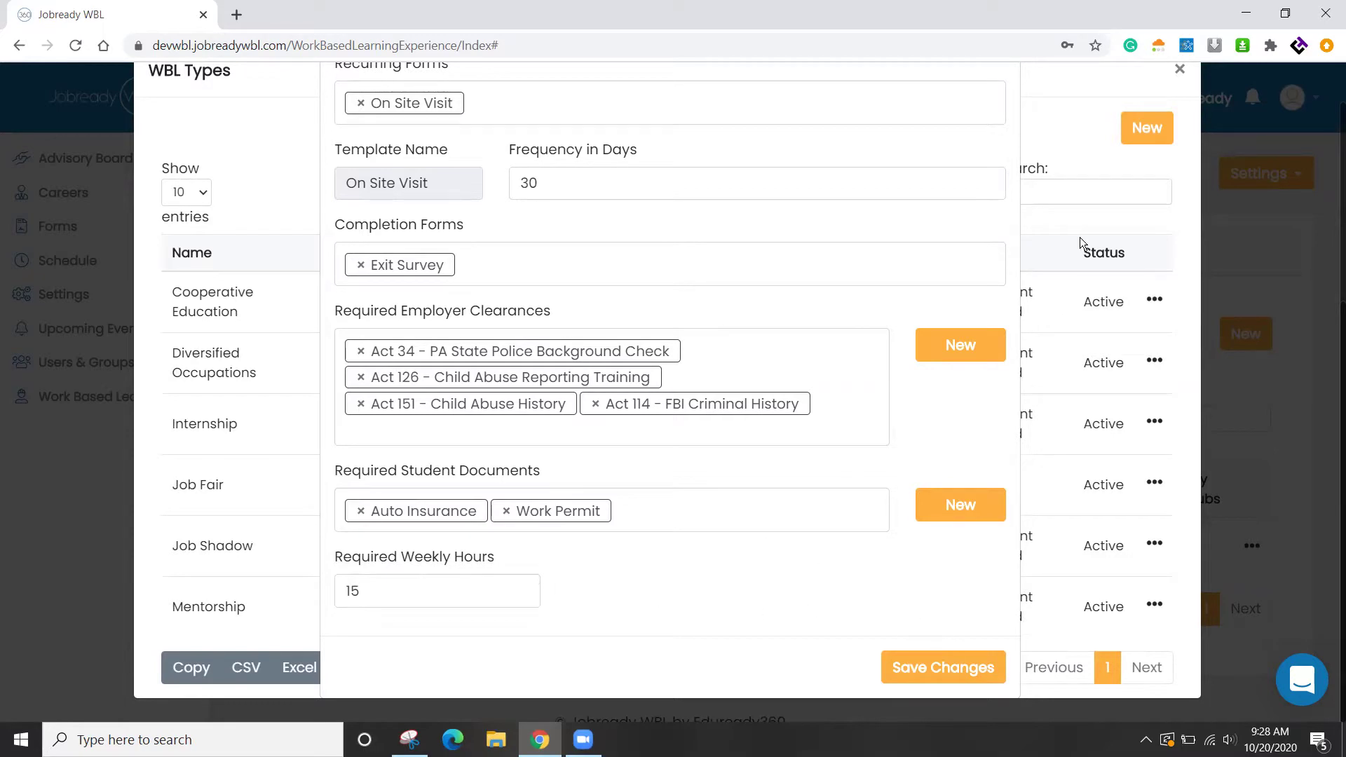
left_click(938, 678)
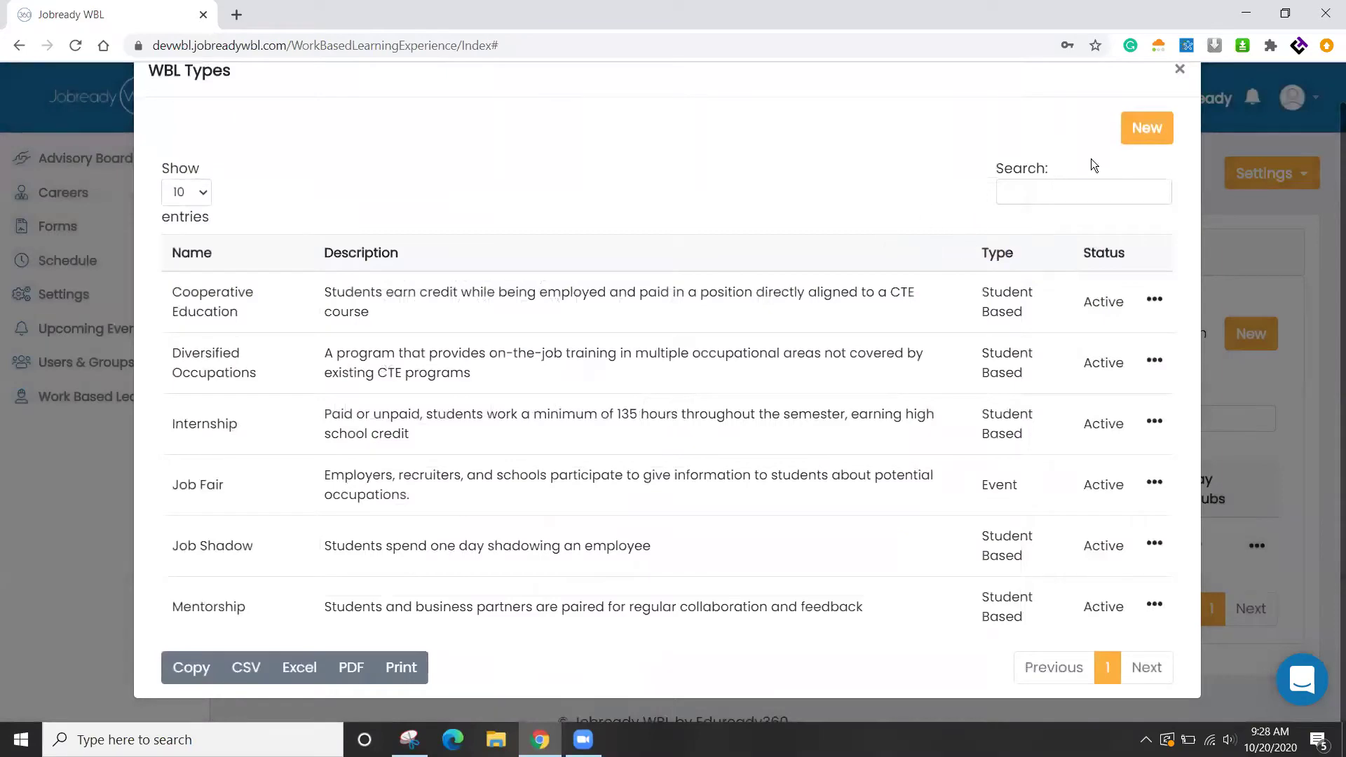
Close WBL Types and open the Employers list from Settings
left_click(1178, 70)
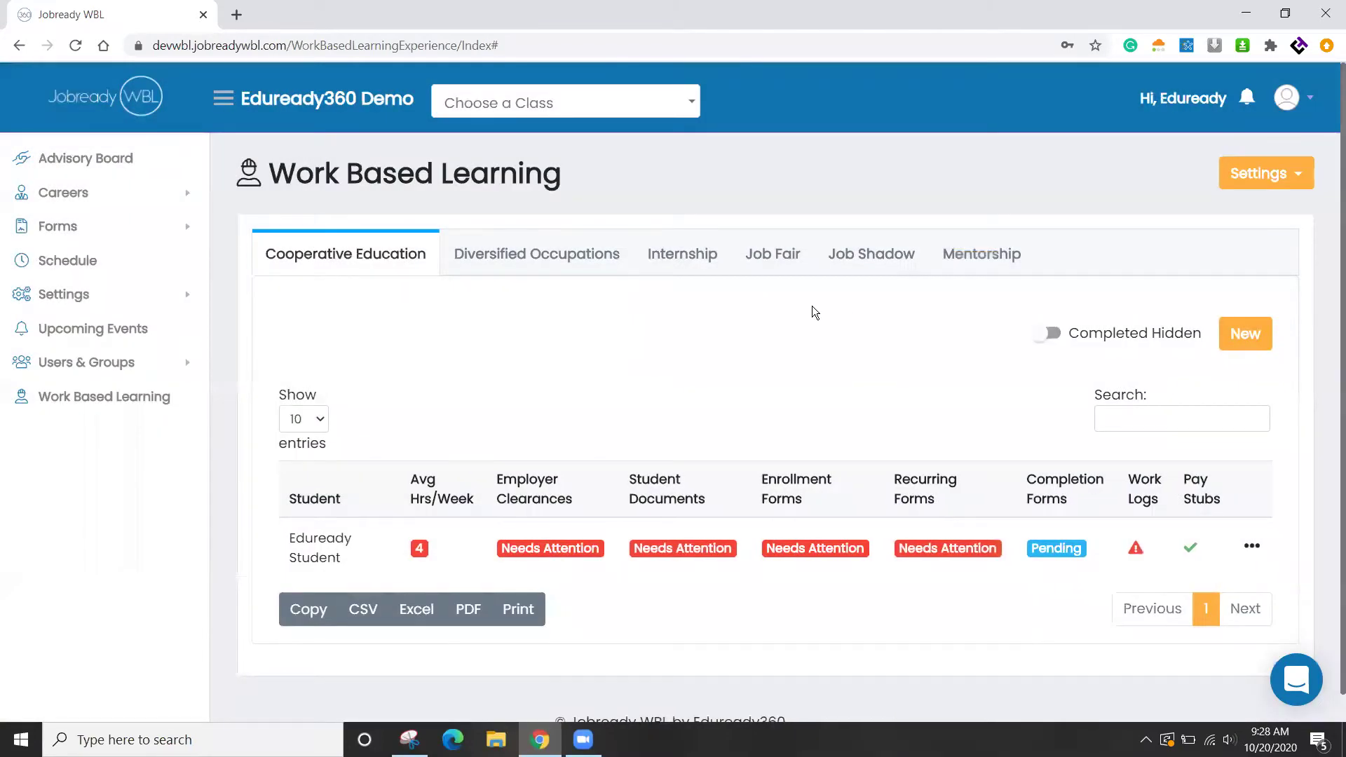
left_click(1257, 181)
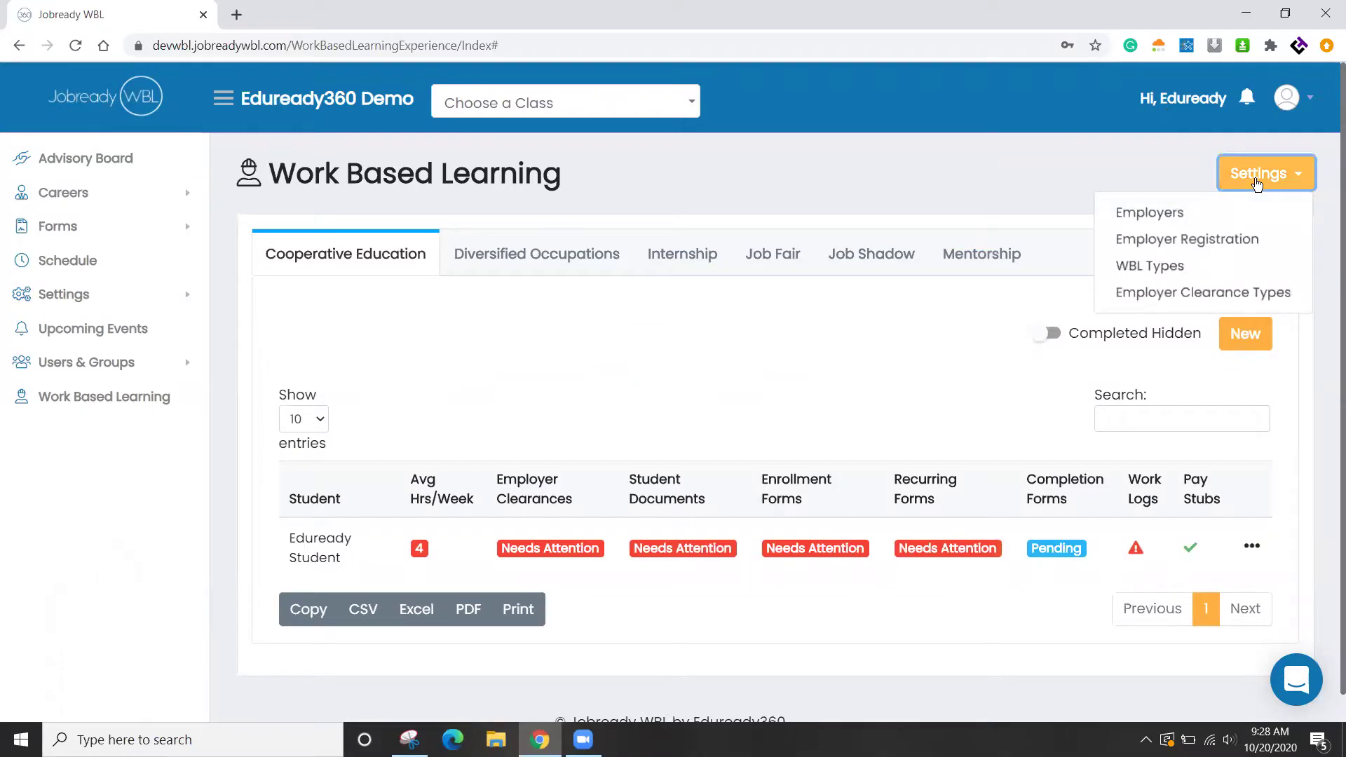
left_click(1139, 219)
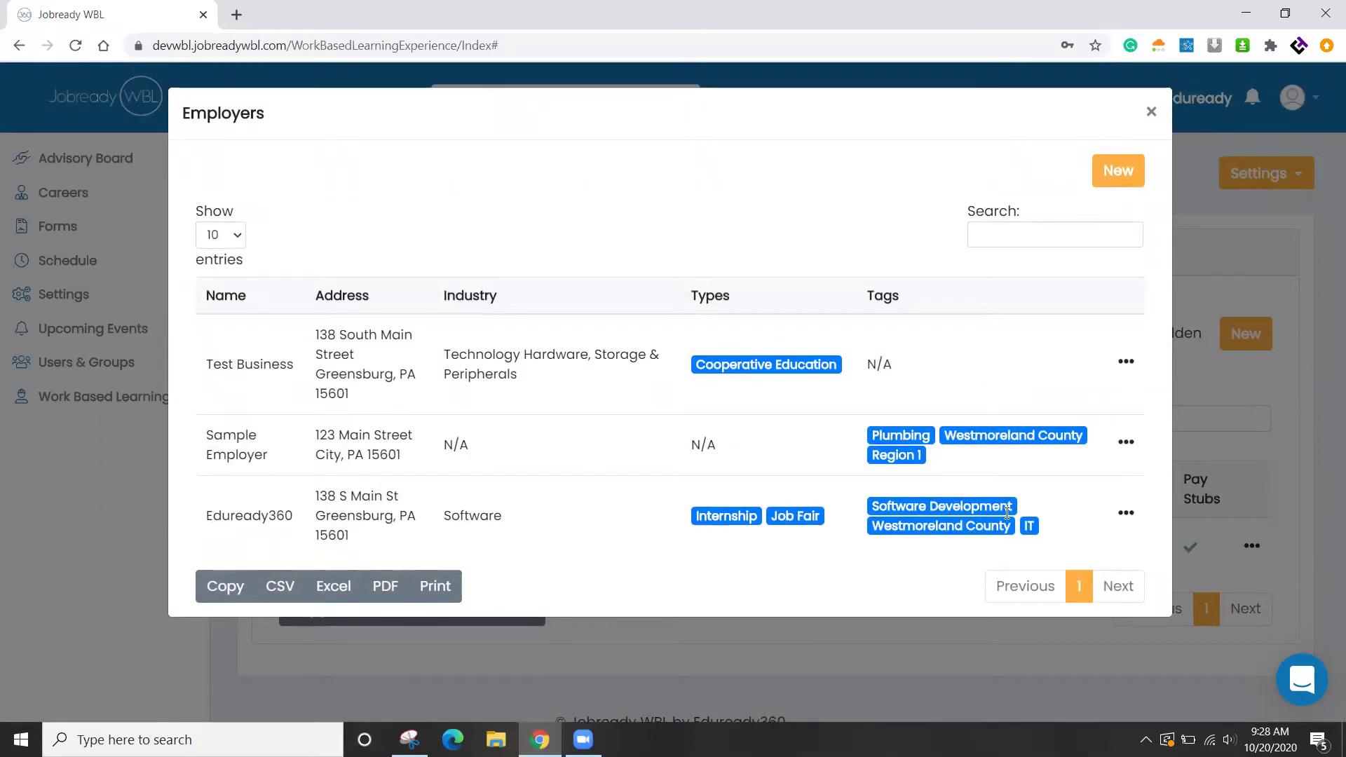
Preview the new-employer form without saving, then bring up Eduready360's actions
left_click(1110, 173)
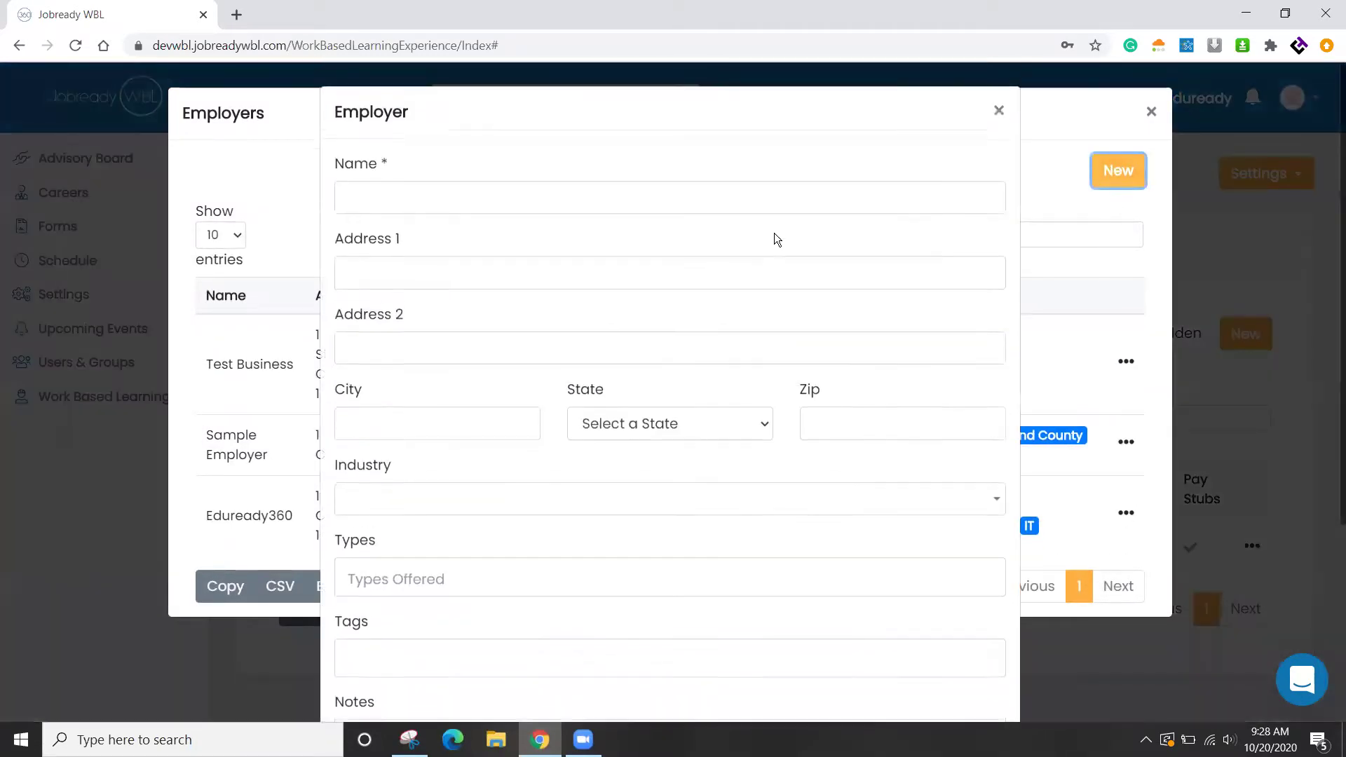
scroll(563, 407, "down", 4)
scroll(562, 413, "up", 4)
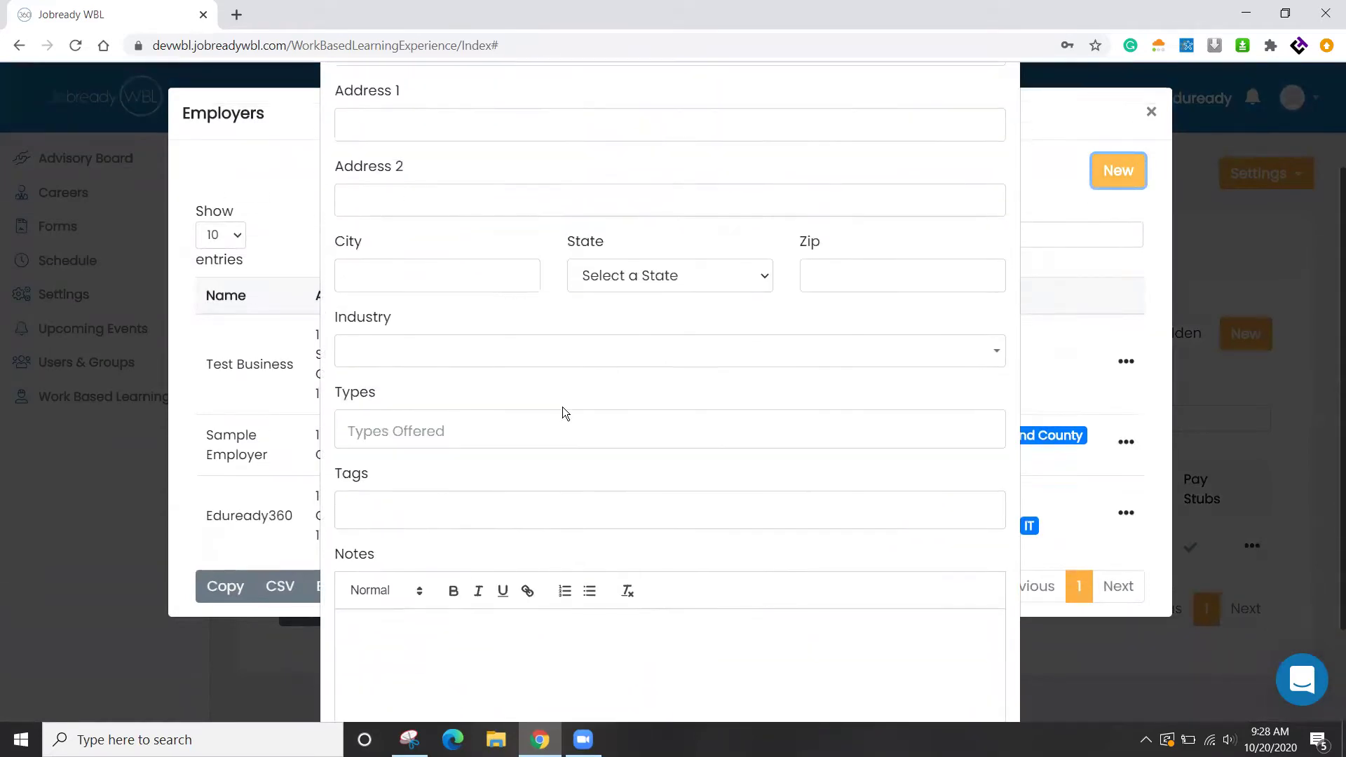
left_click(998, 113)
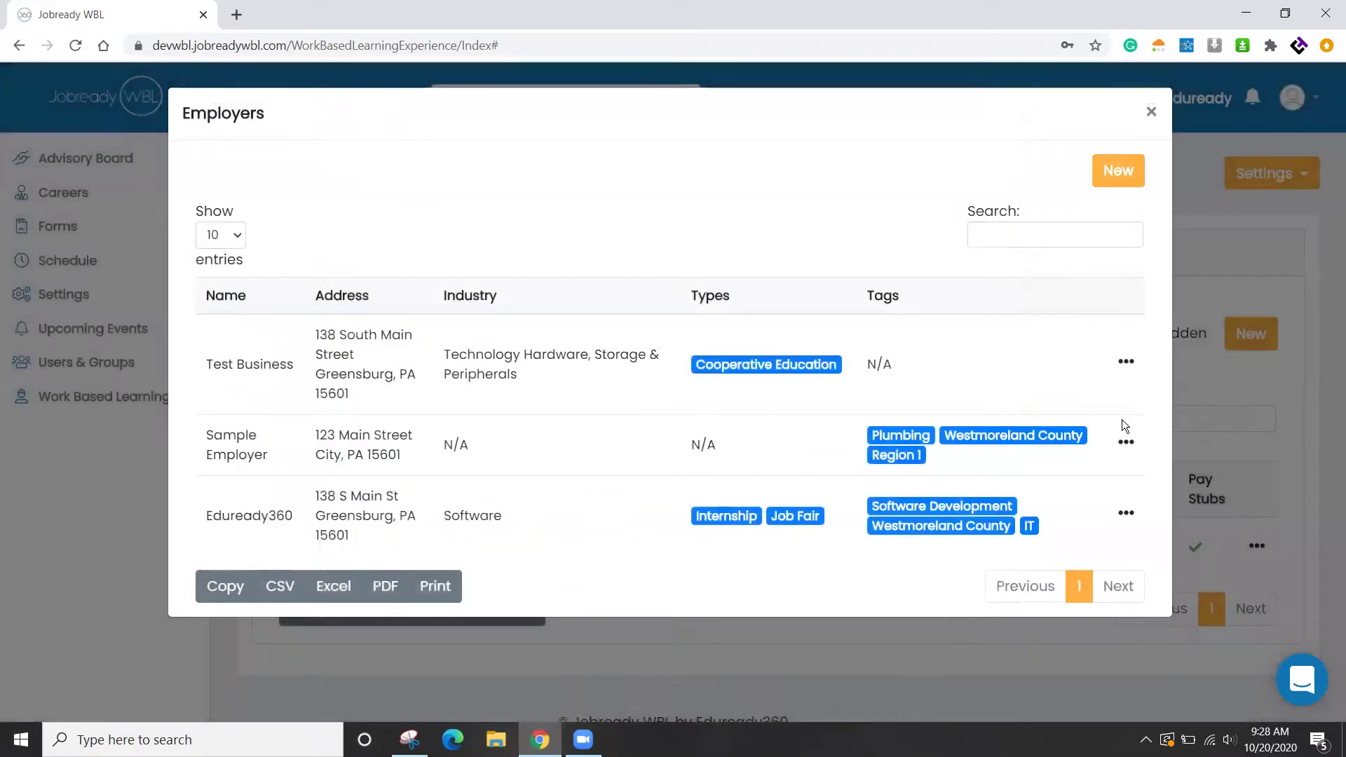
left_click(1127, 513)
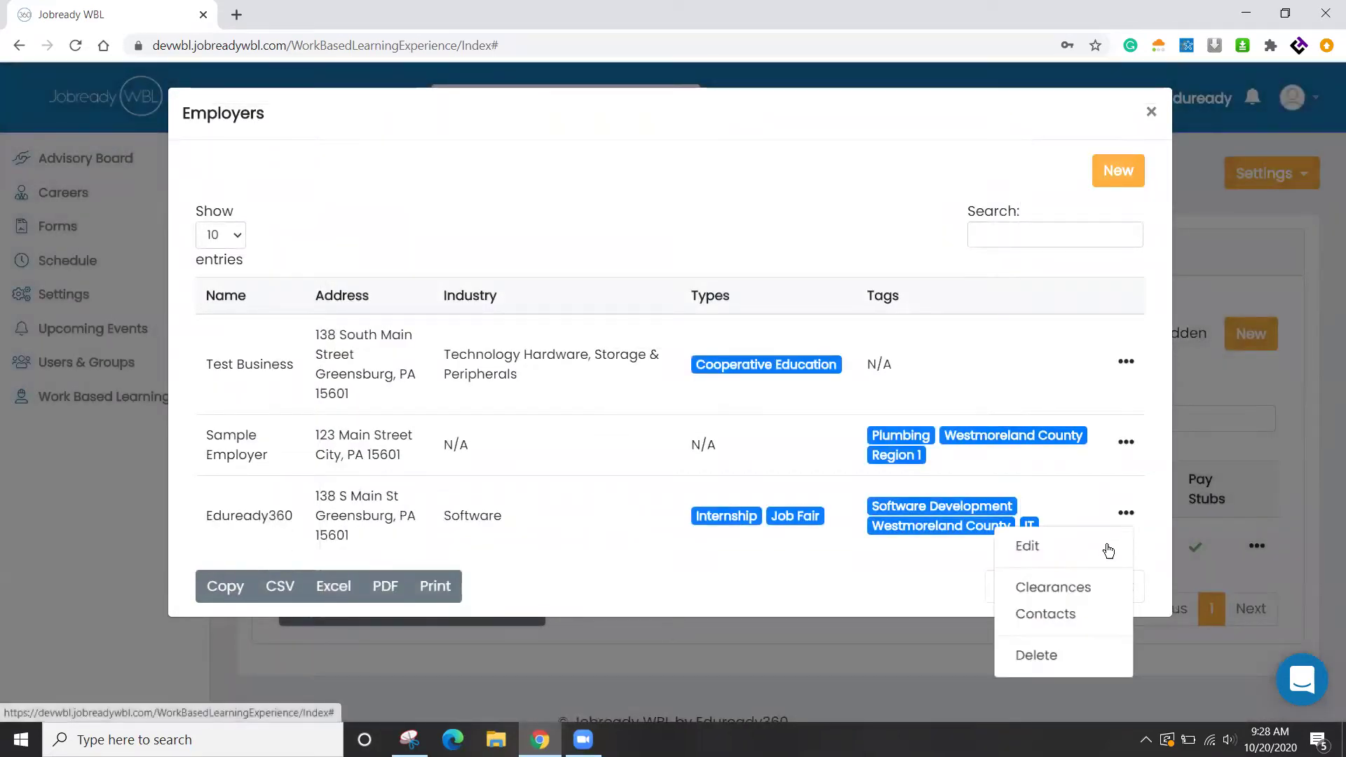
left_click(1042, 615)
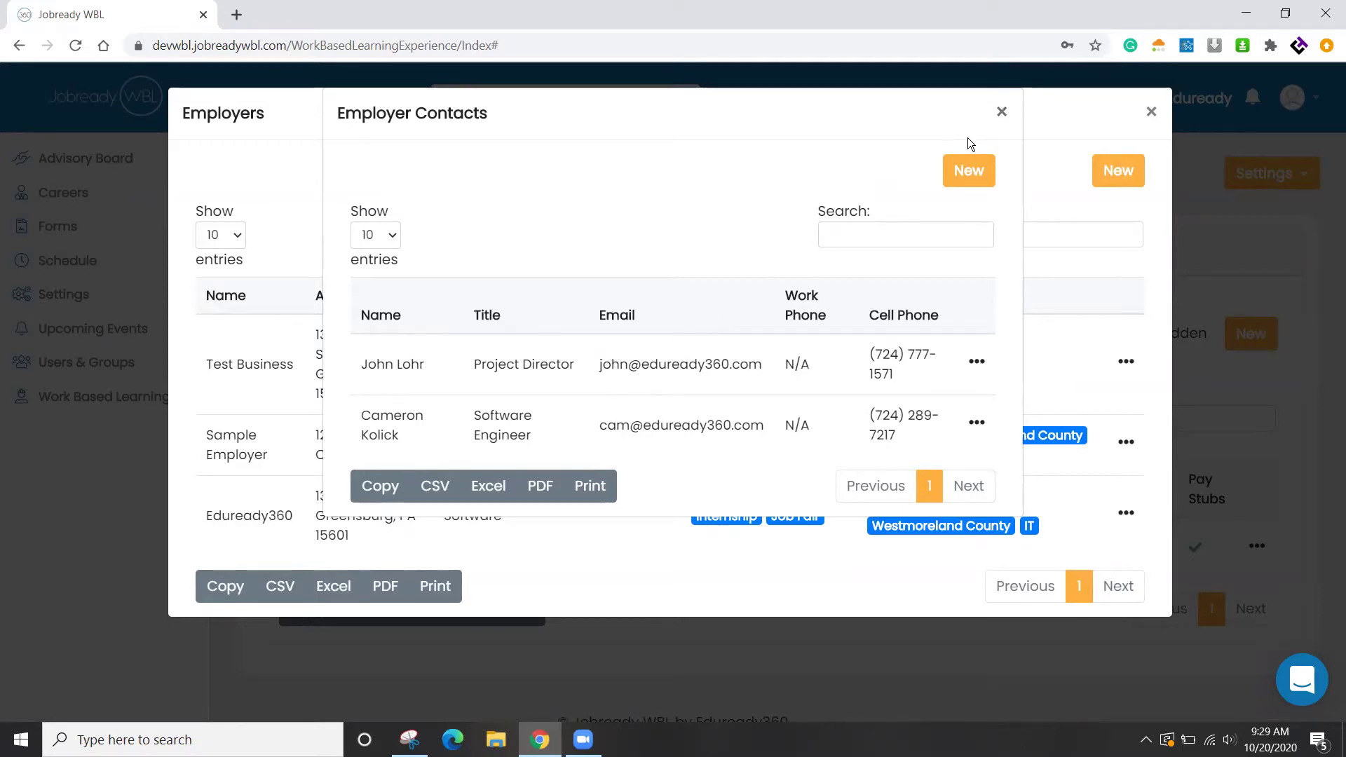
left_click(1001, 111)
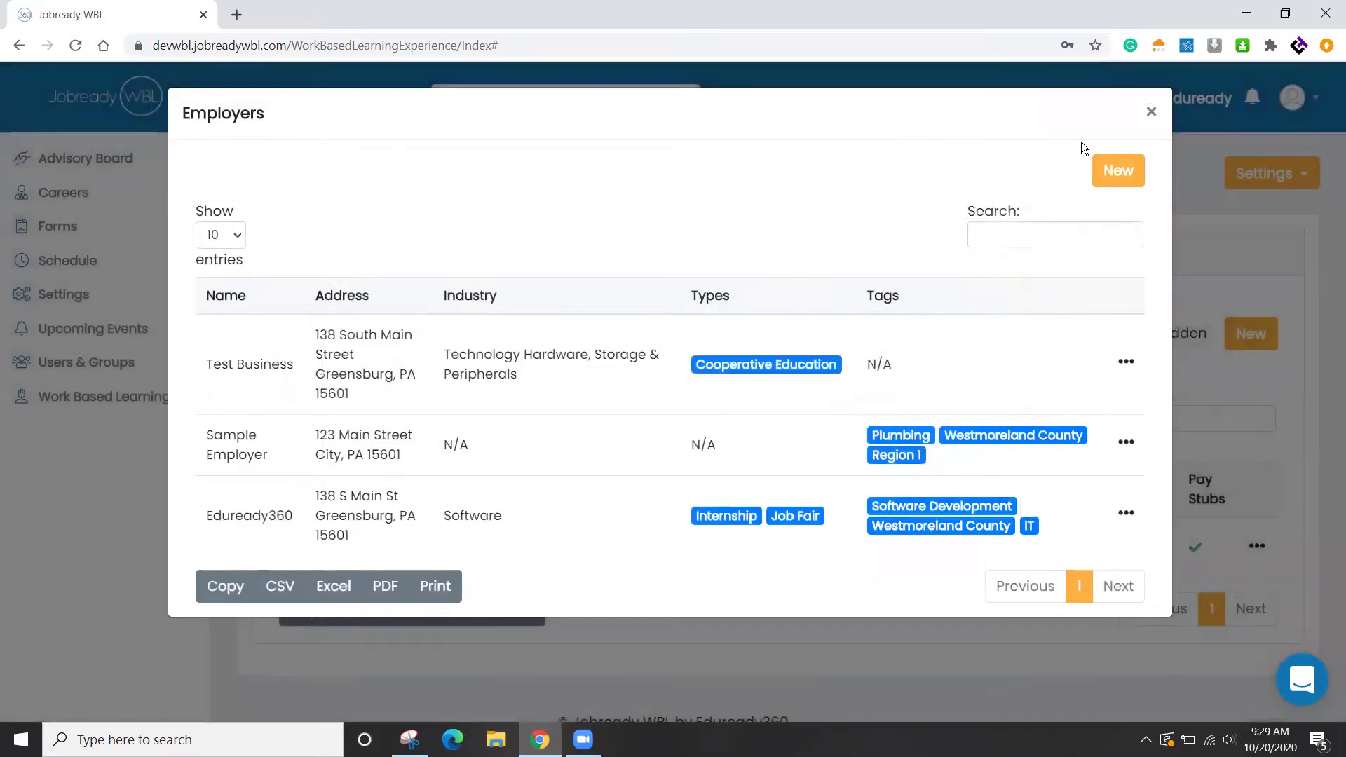
left_click(1151, 113)
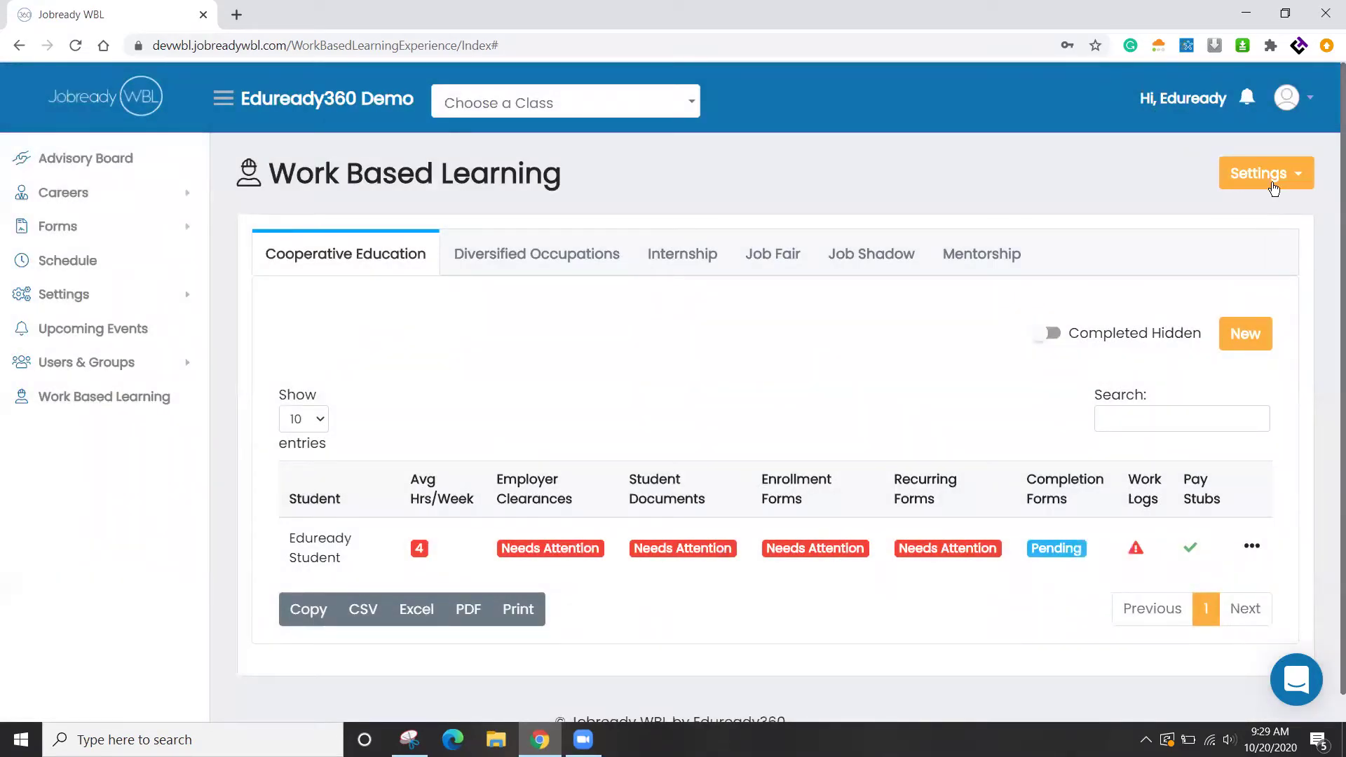
Open Employer Registration Settings and select the registration URL for copying
left_click(1272, 184)
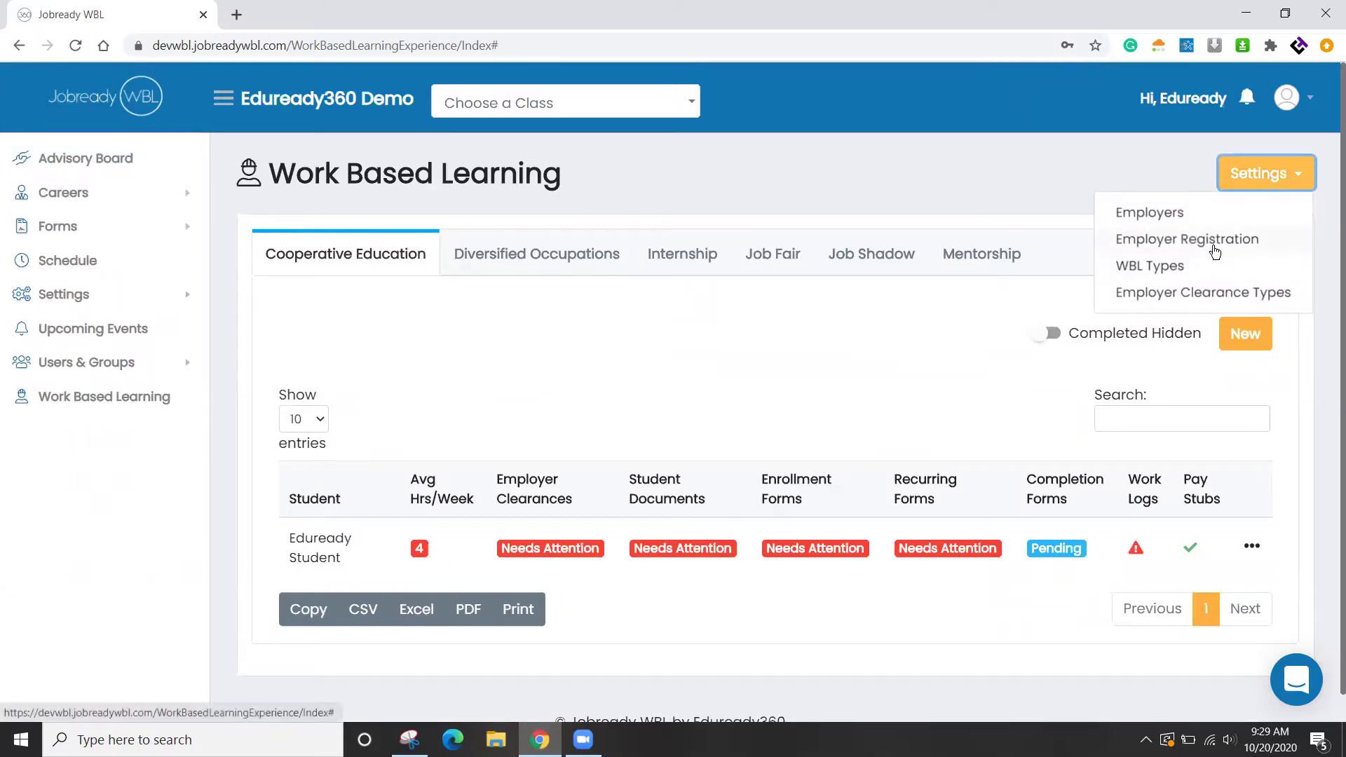
left_click(1190, 242)
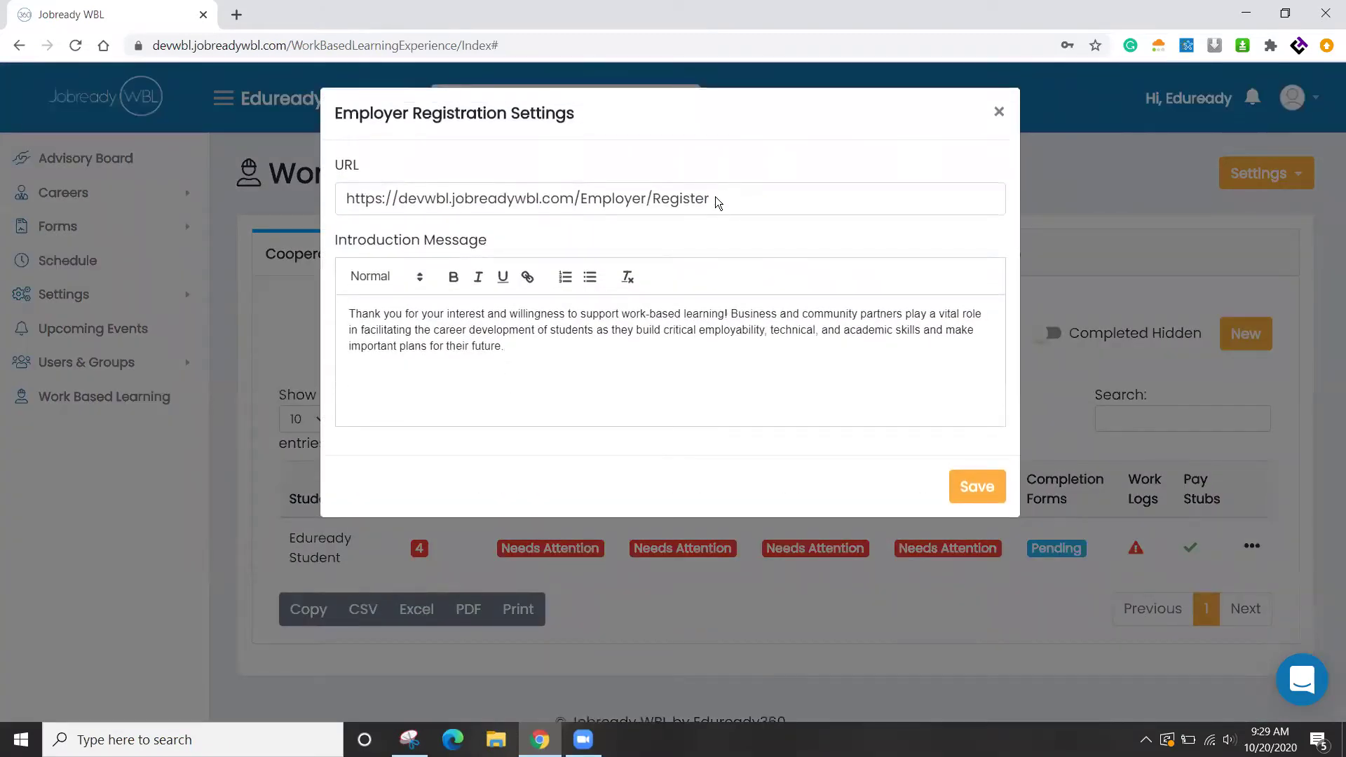
left_click_drag(715, 198, 344, 198)
key("ctrl+c")
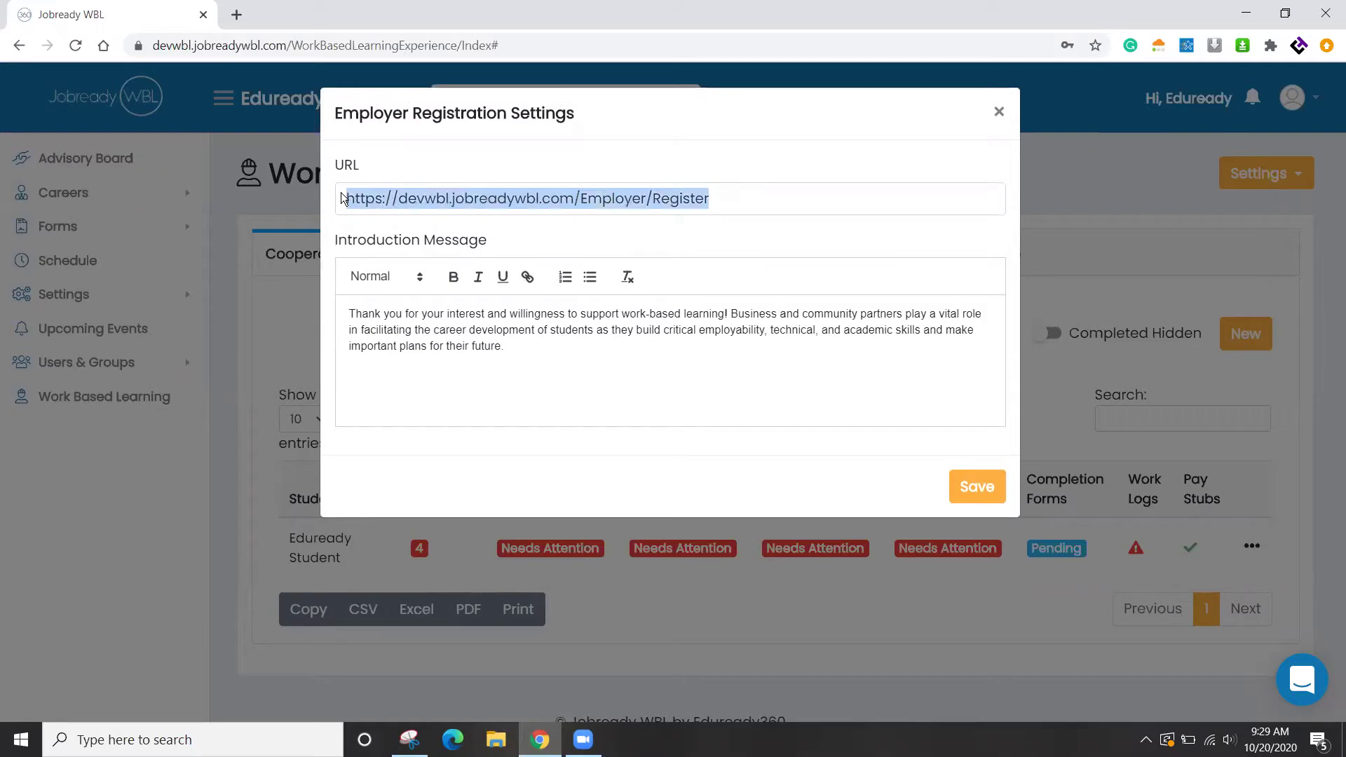
Load the copied employer registration link in a new tab and look over the industry list
left_click(238, 17)
key("ctrl+v")
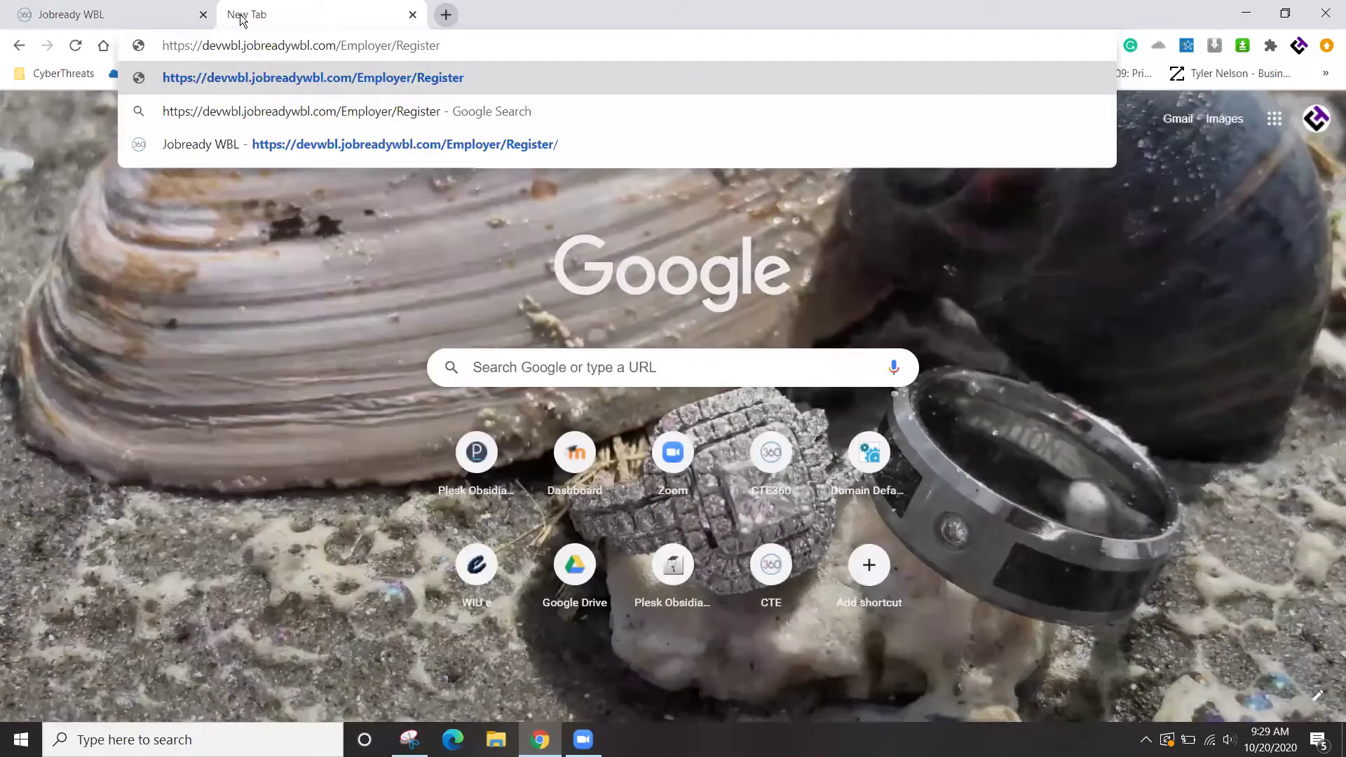
key("Return")
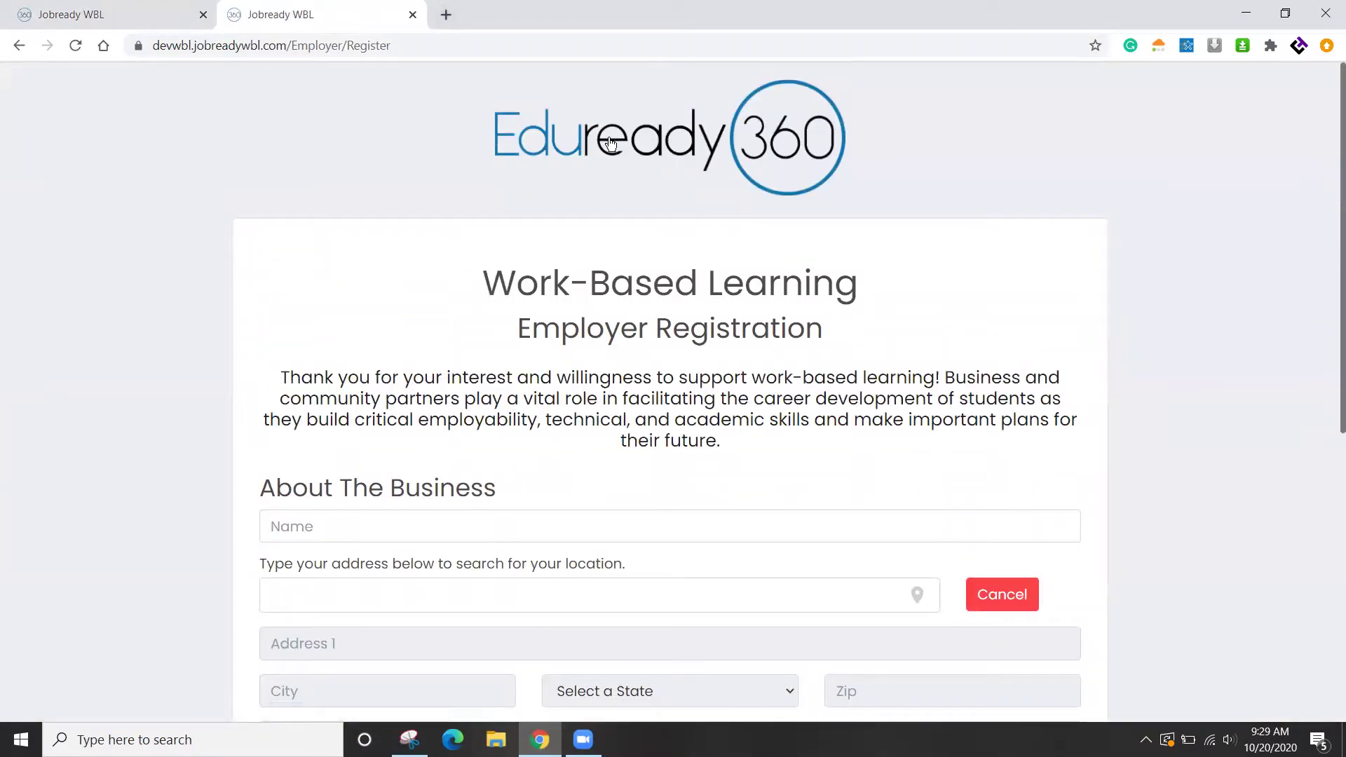
scroll(758, 361, "down", 2)
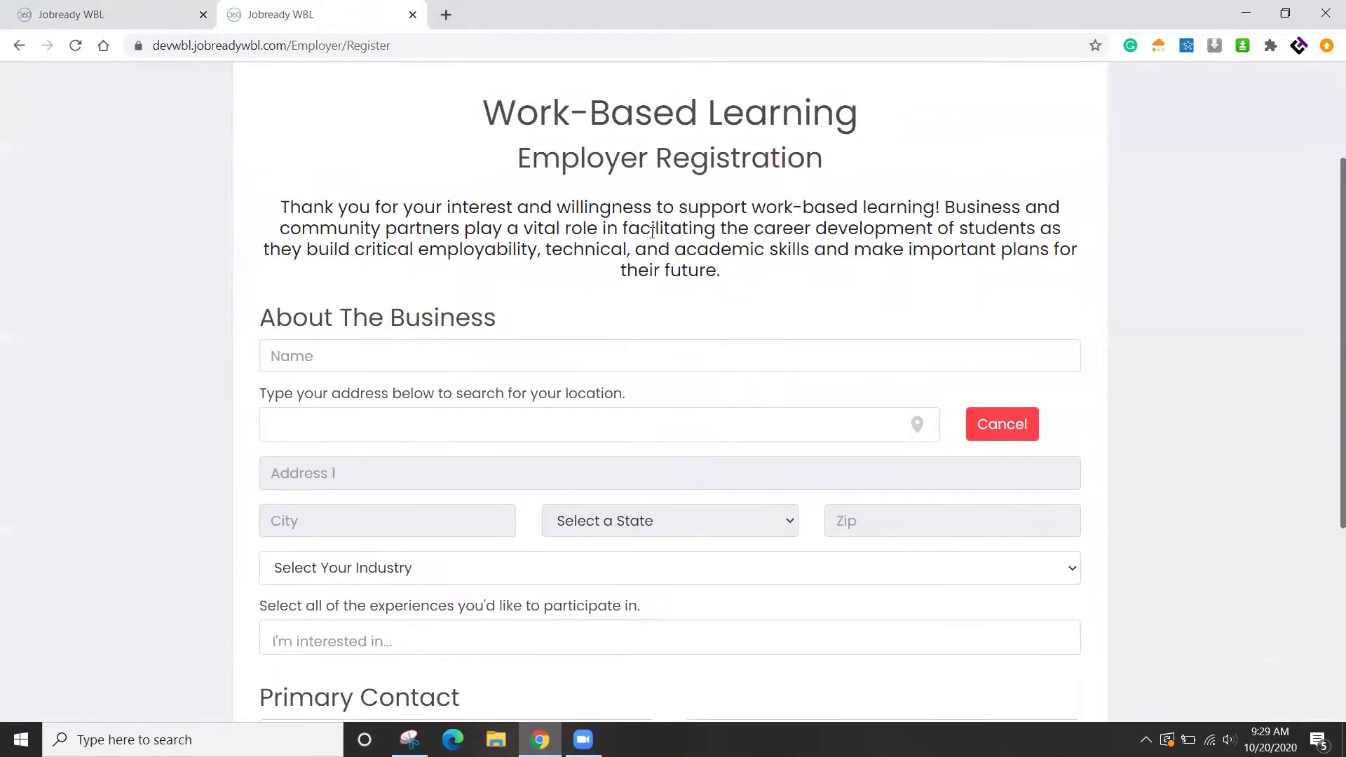
scroll(648, 252, "down", 2)
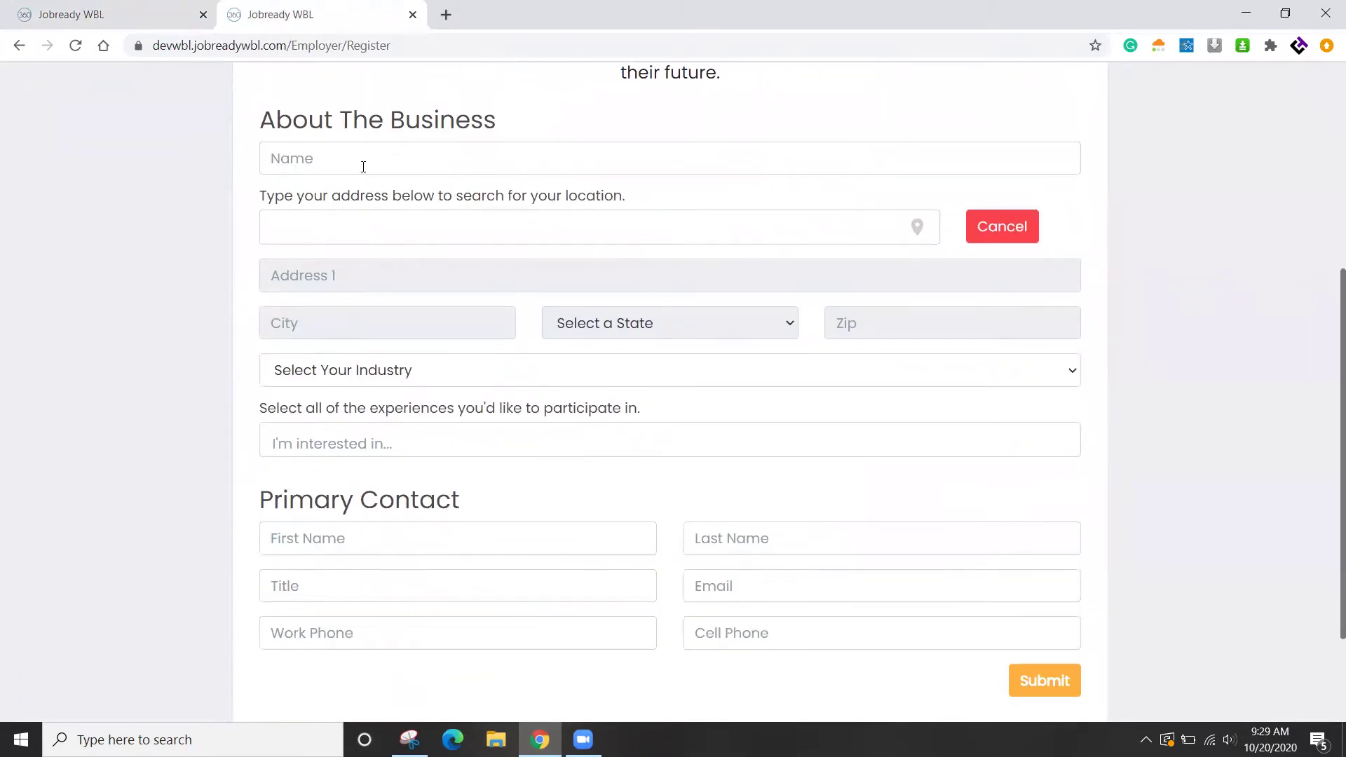
left_click(422, 369)
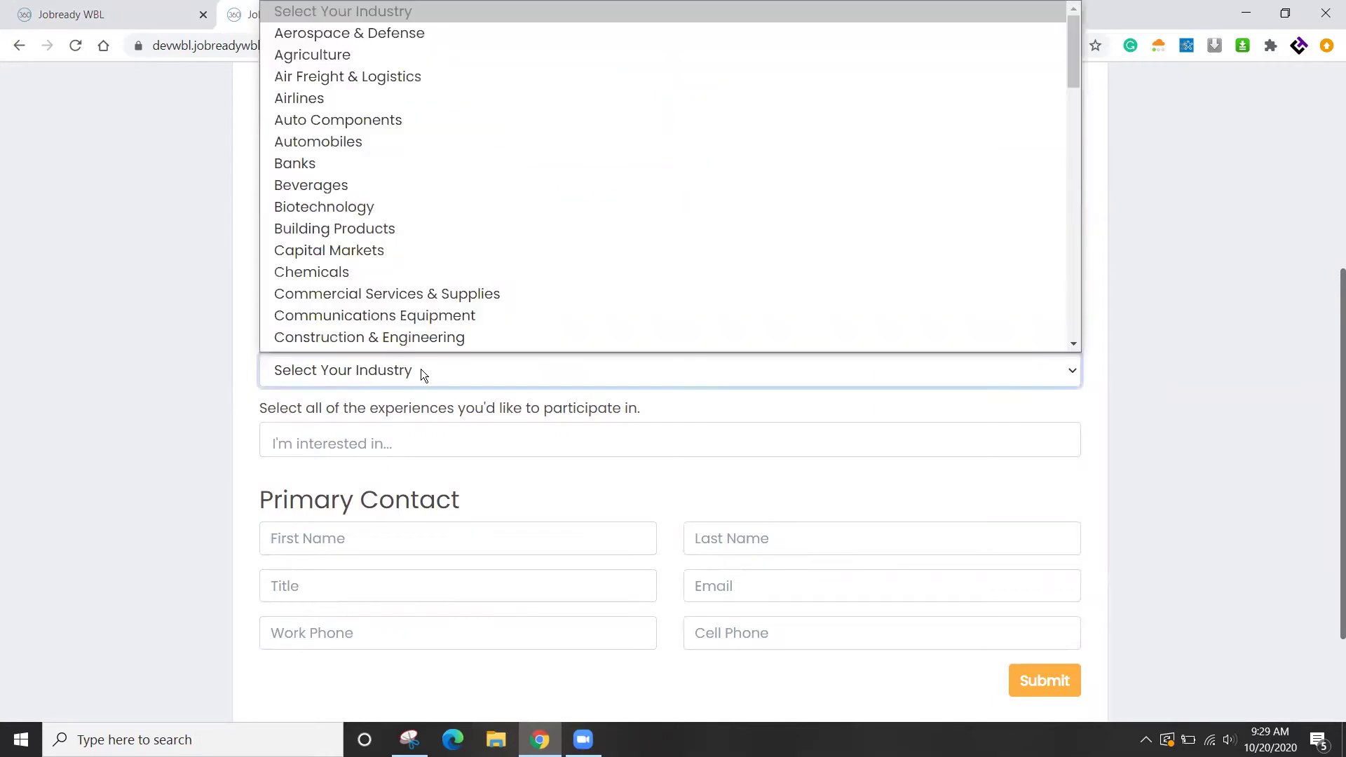
left_click(169, 263)
Choose Diversified Occupations and Cooperative Education as experiences, then return to the settings tab
scroll(460, 442, "down", 2)
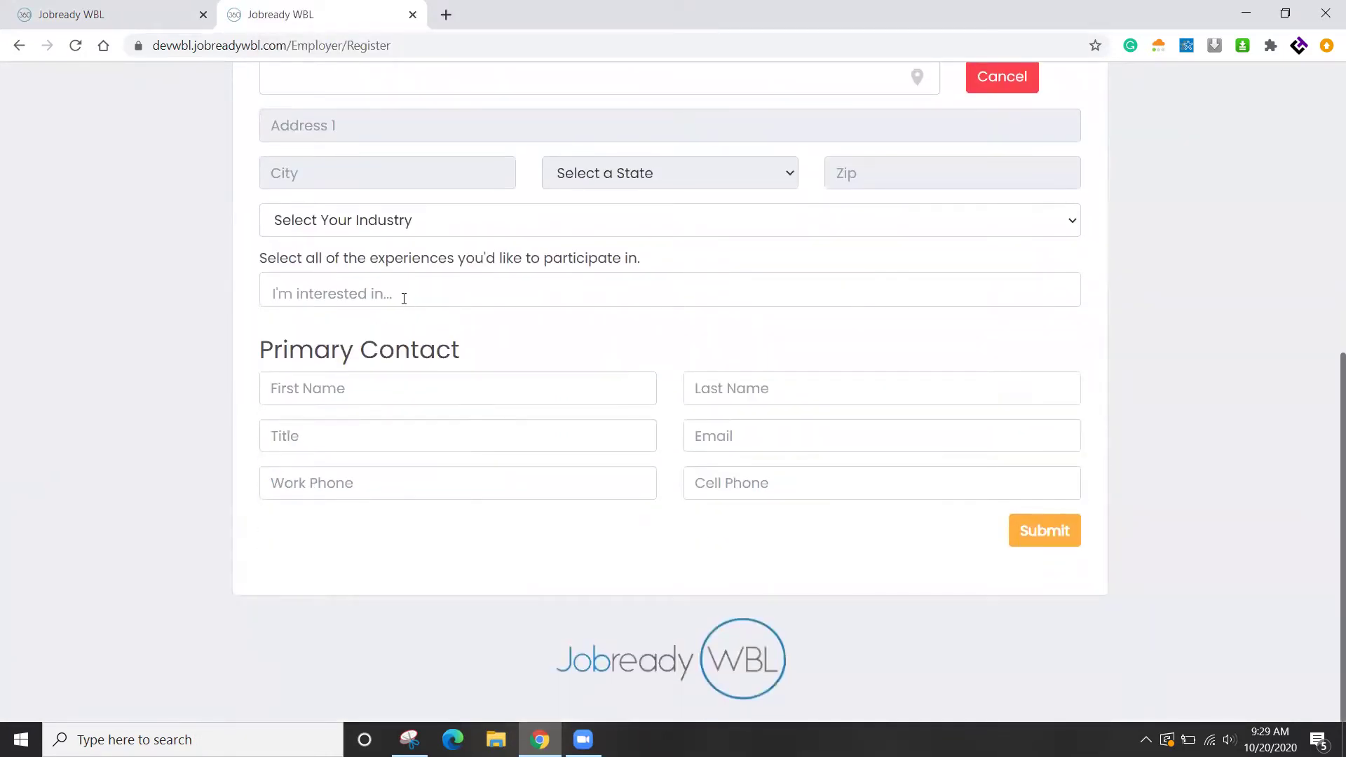
left_click(404, 299)
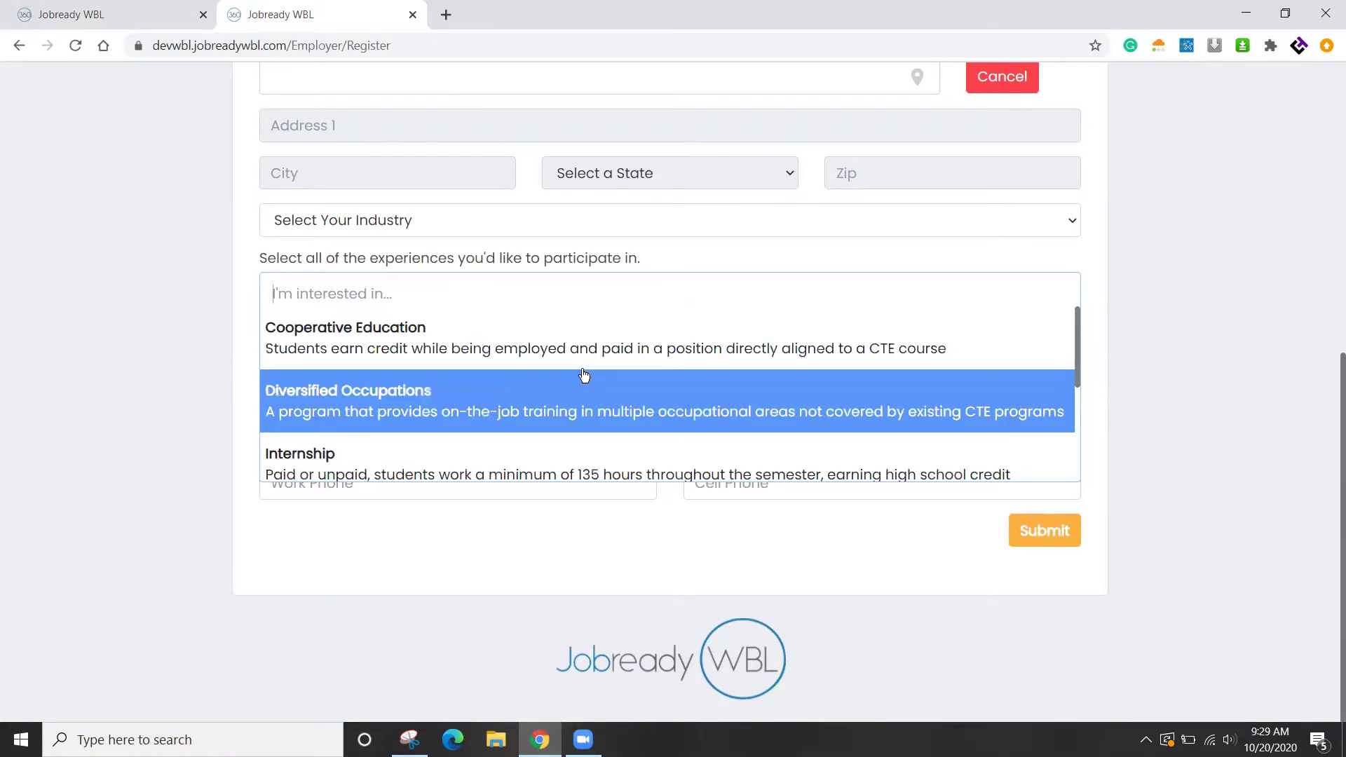
scroll(530, 407, "down", 3)
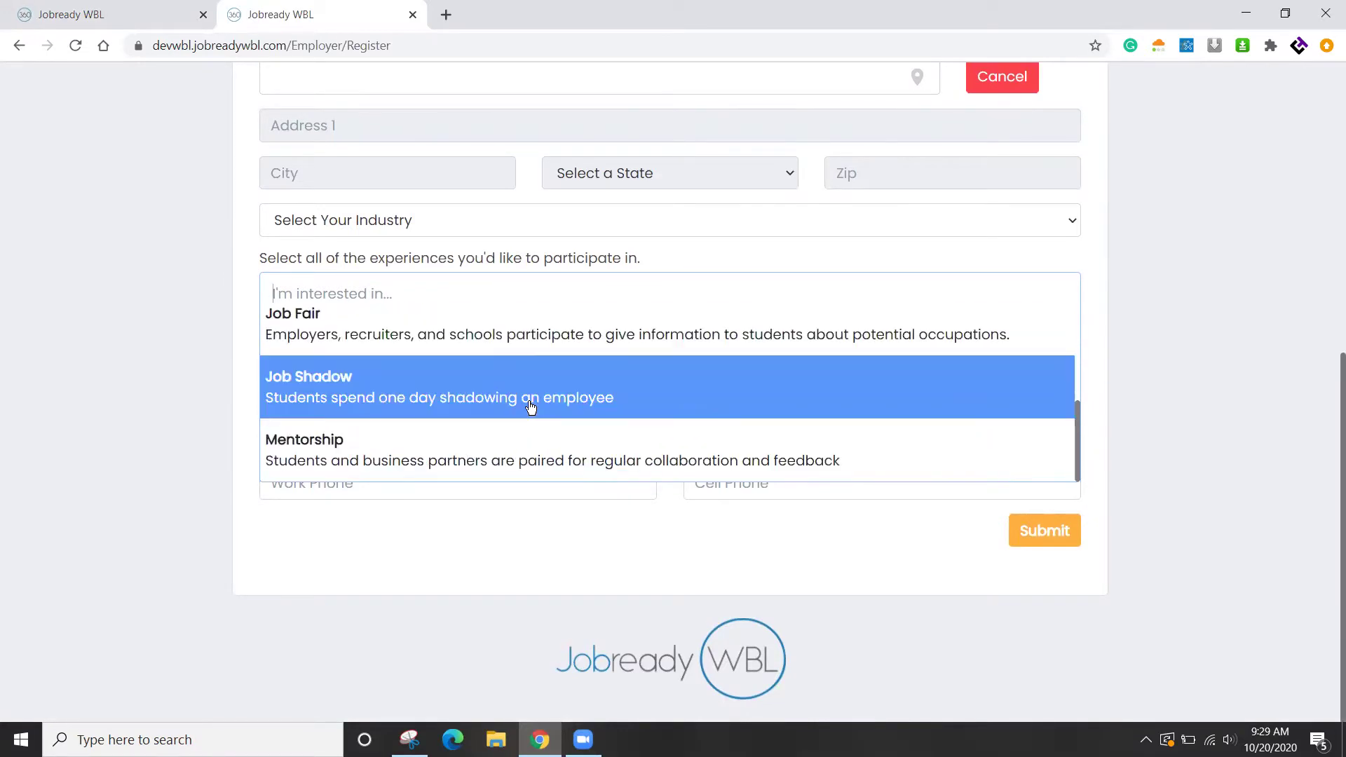
scroll(531, 407, "up", 2)
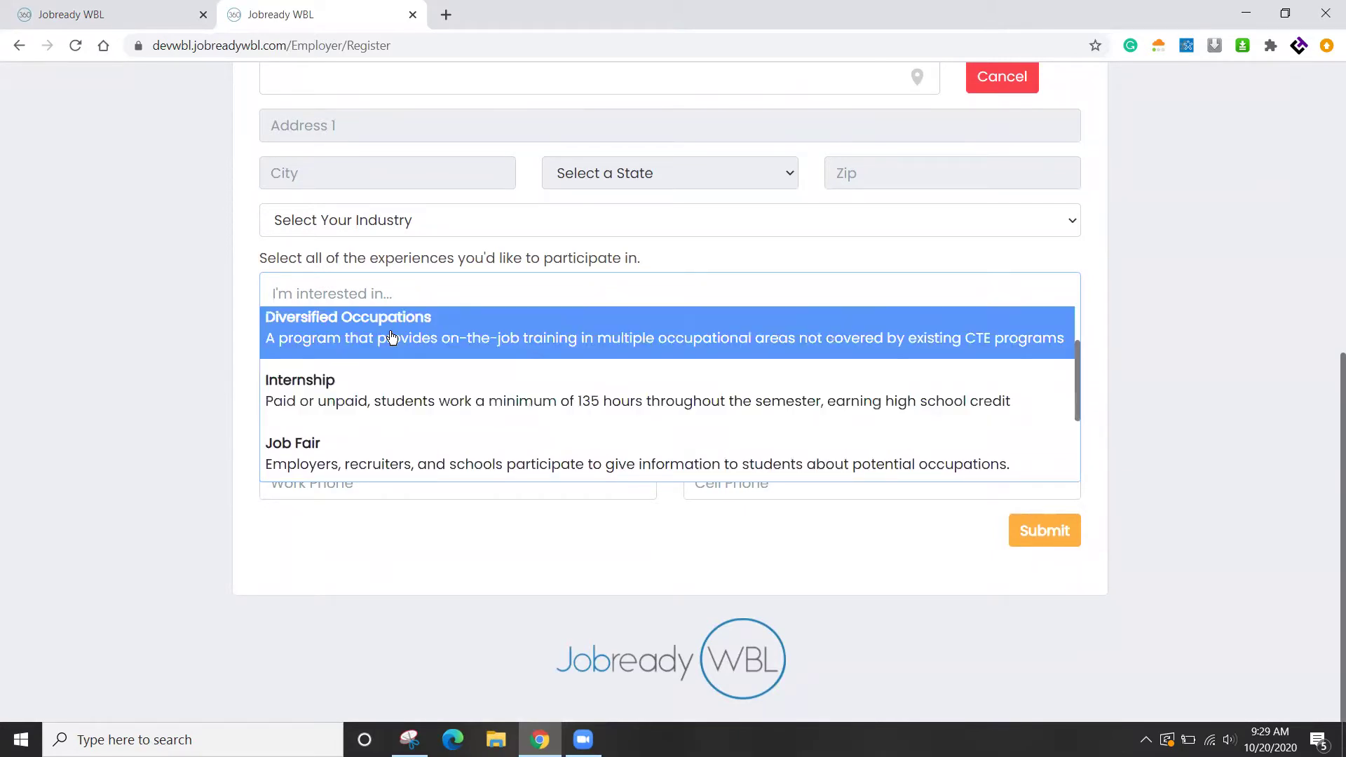
left_click(392, 337)
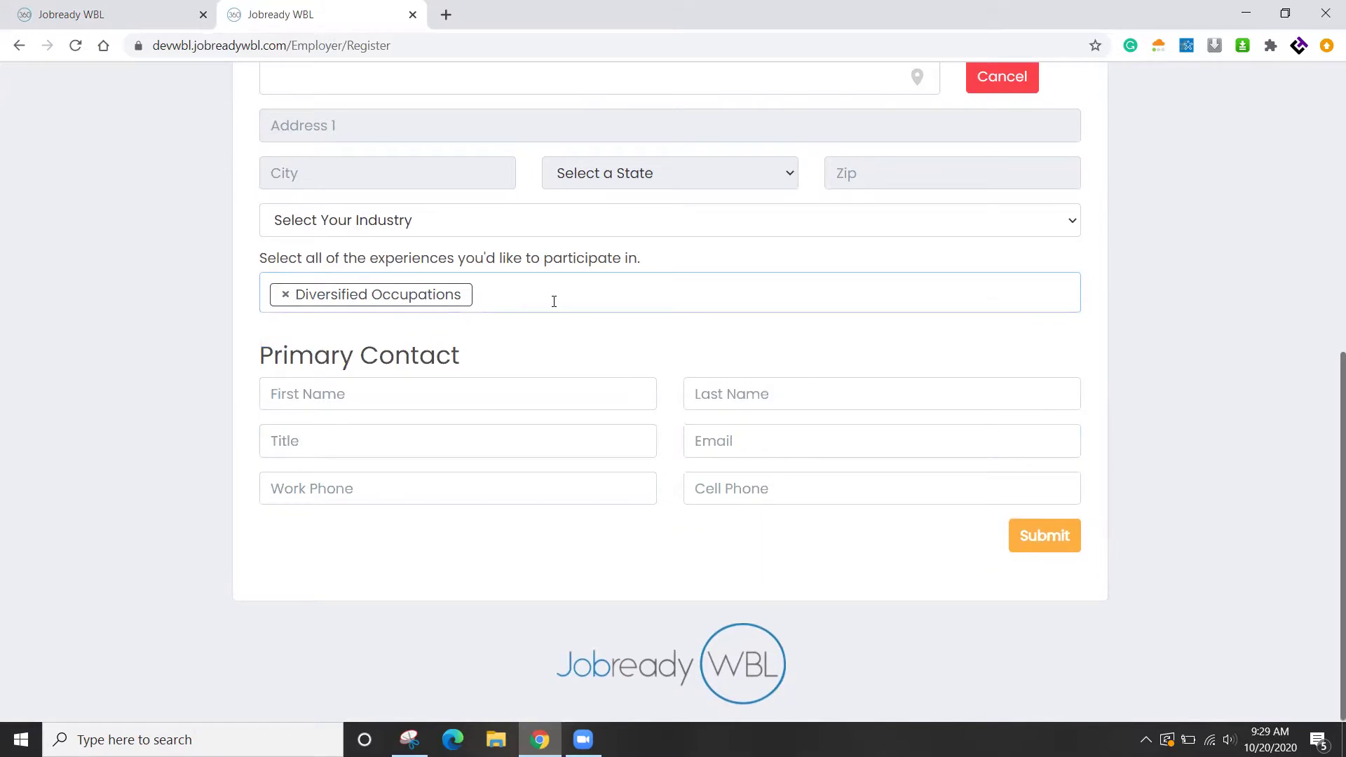
left_click(554, 302)
left_click(375, 330)
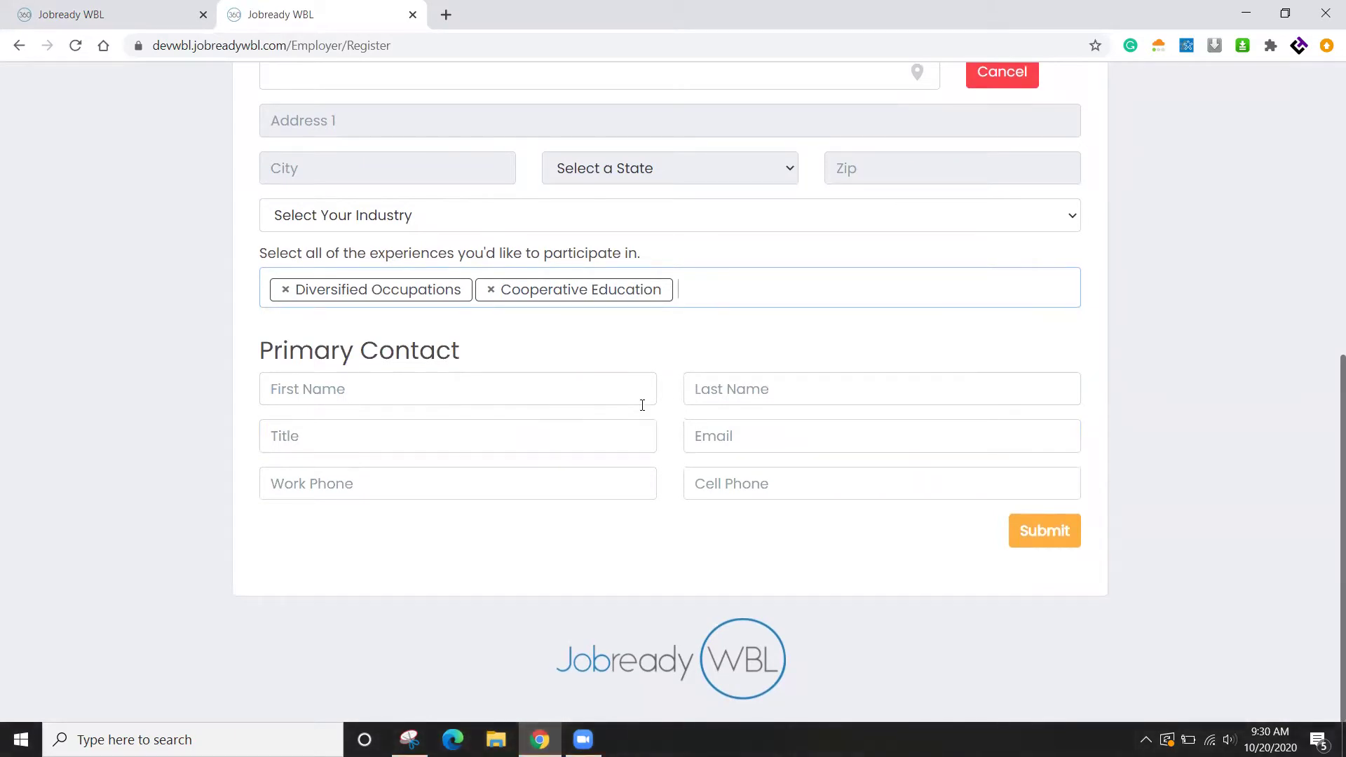
left_click(140, 14)
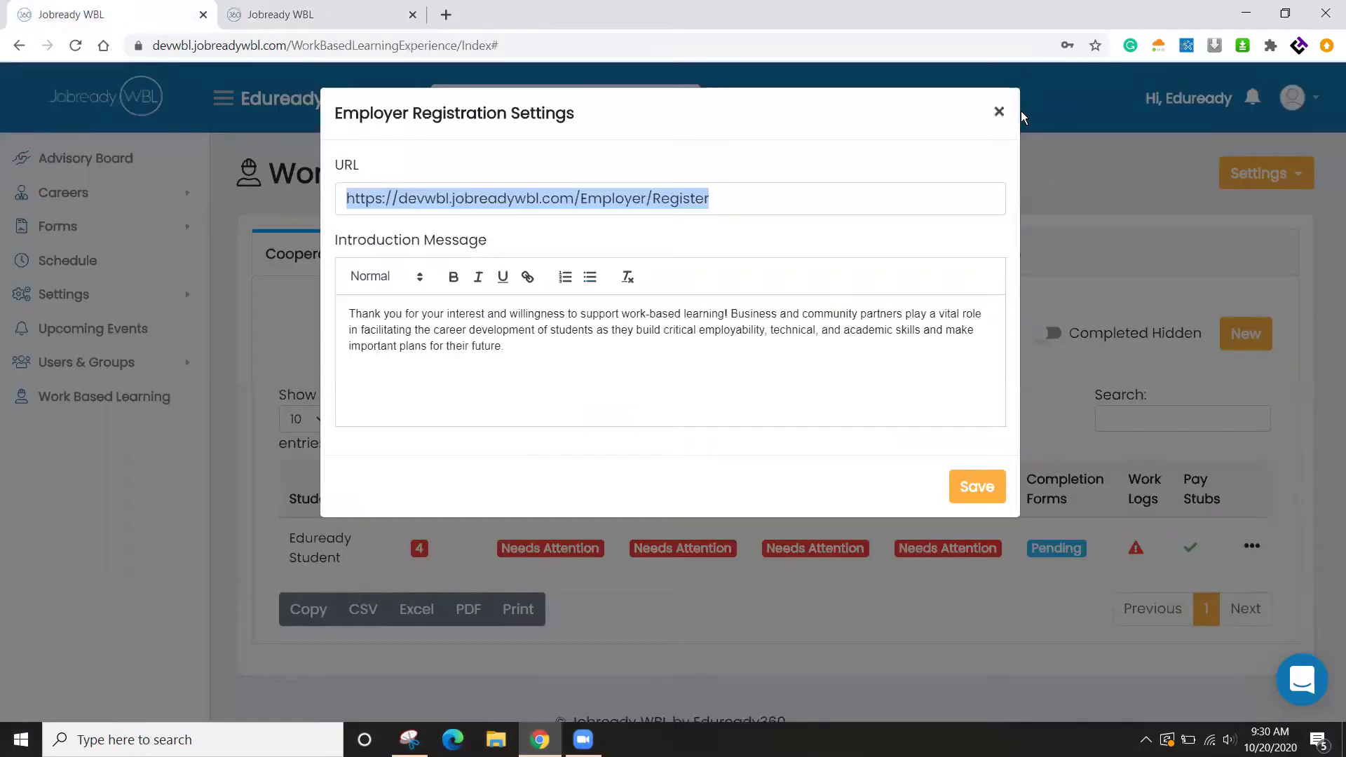
Close registration settings, review the five Act employer clearance types, and expand Forms
left_click(997, 114)
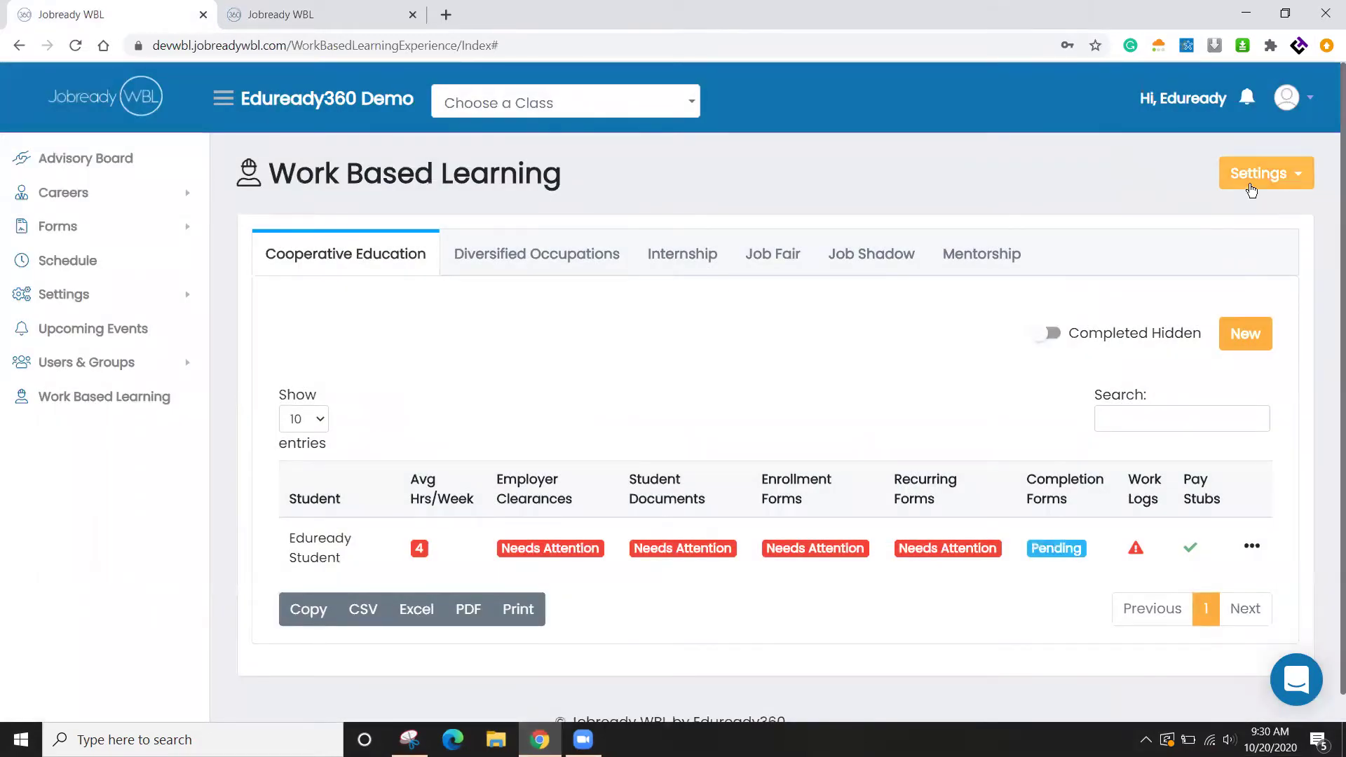
scroll(942, 306, "down", 1)
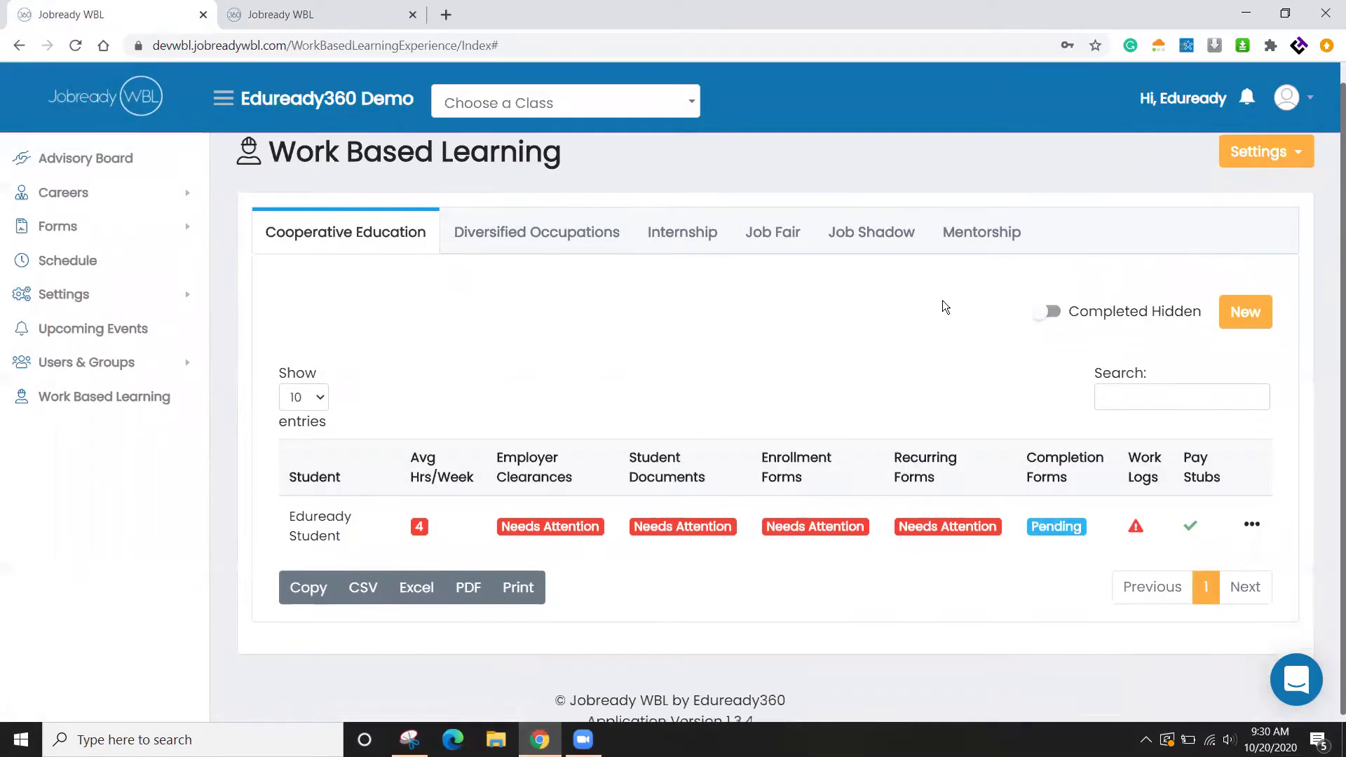
left_click(1249, 157)
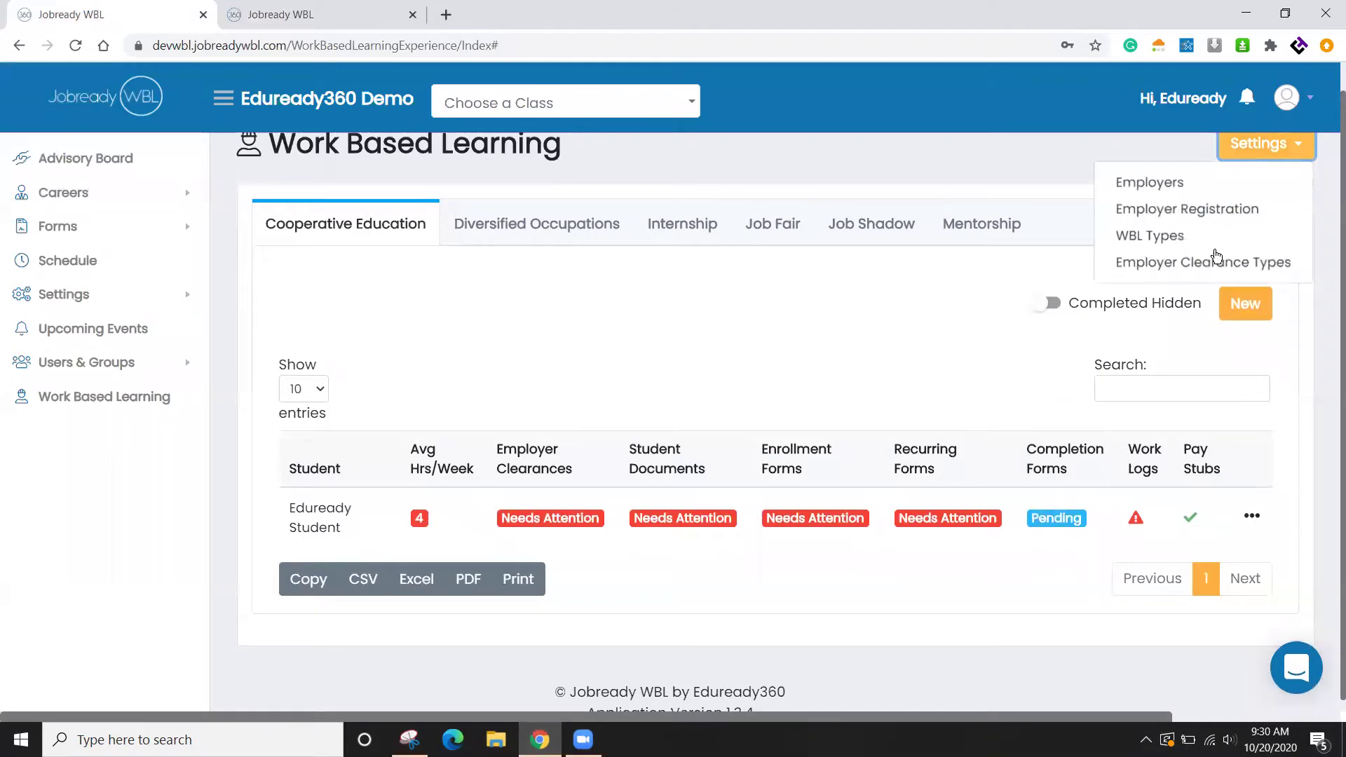
left_click(1189, 271)
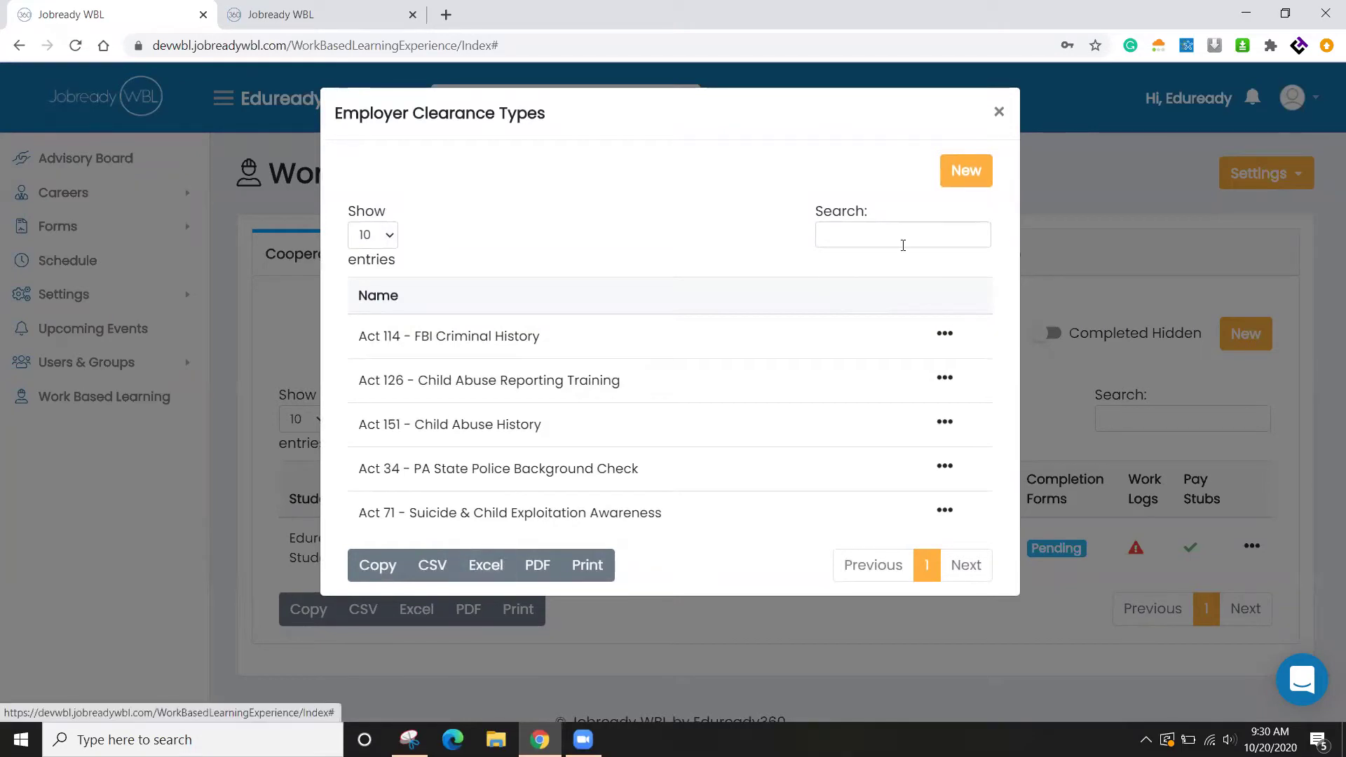
left_click(999, 114)
scroll(709, 273, "down", 1)
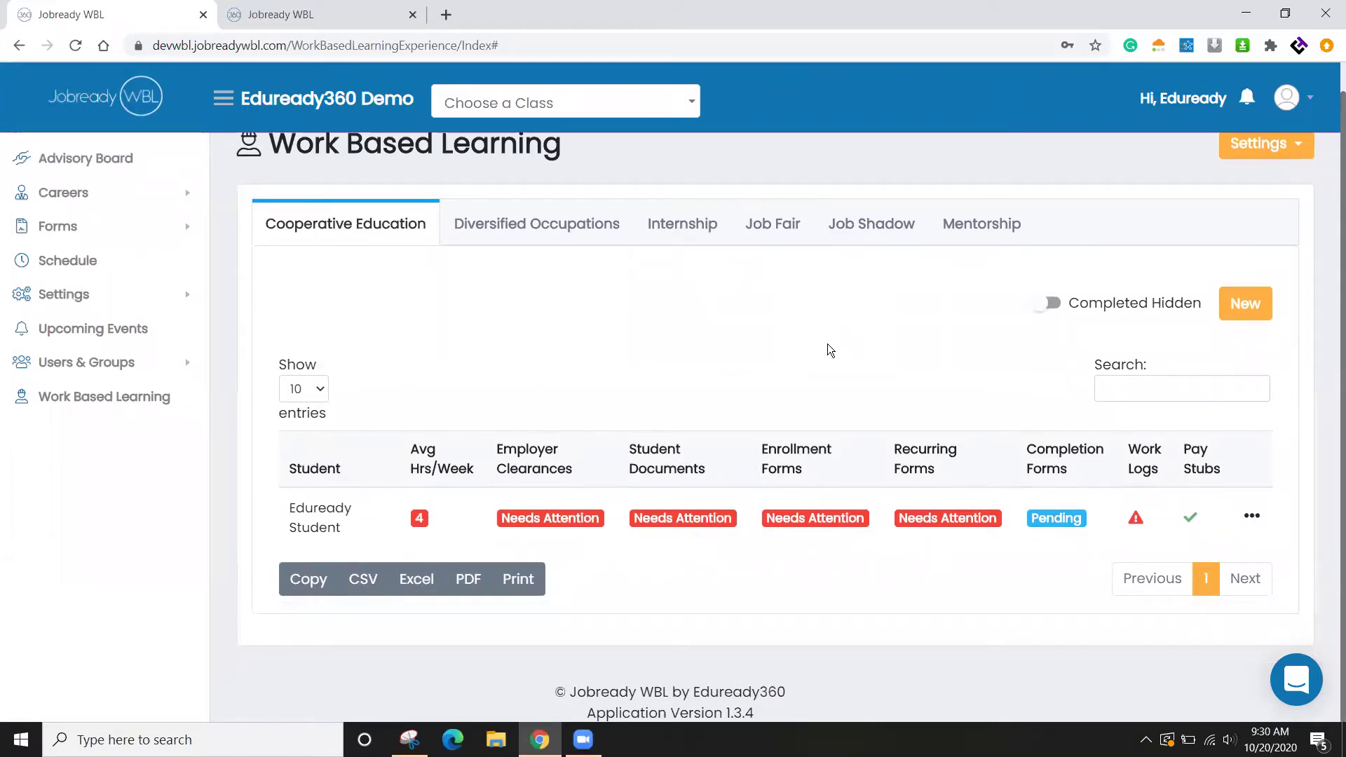
left_click(35, 230)
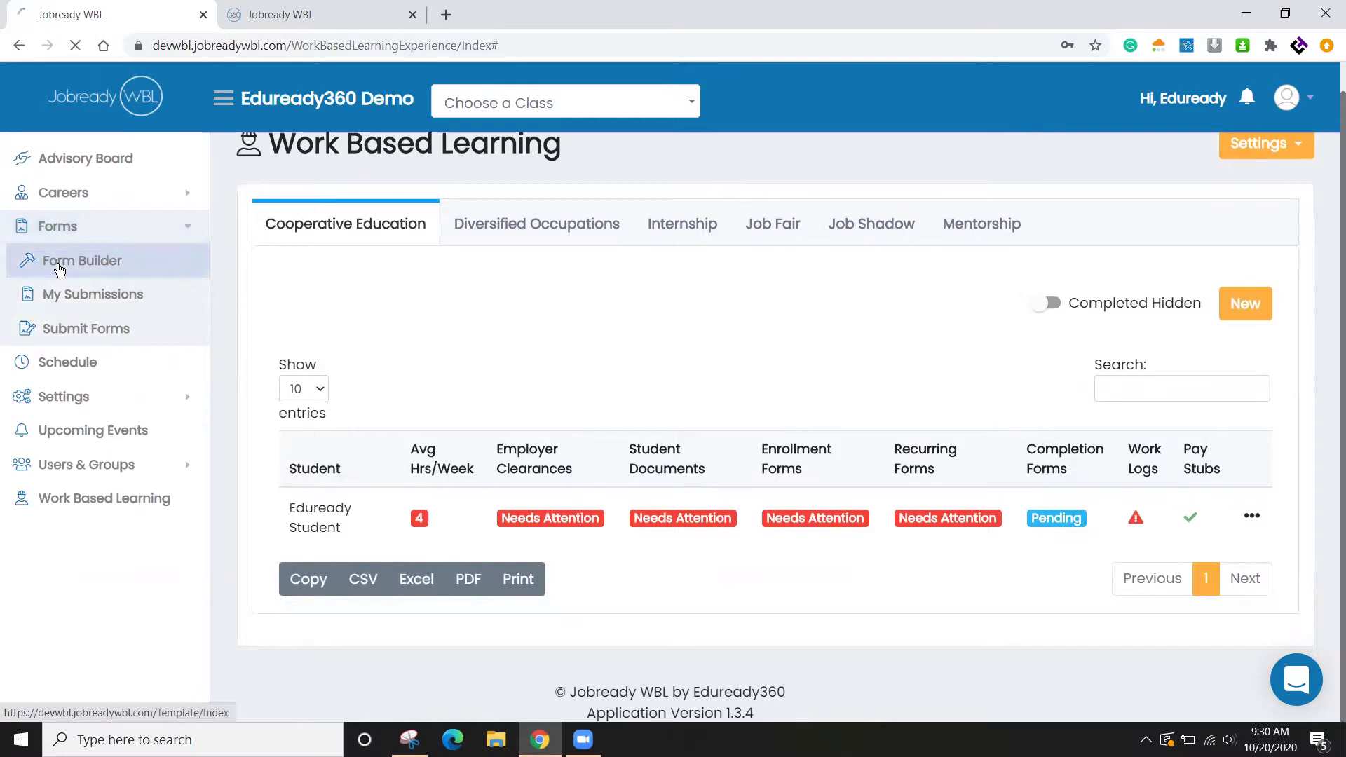
In Form Builder, open the Training Plan template's settings
left_click(56, 261)
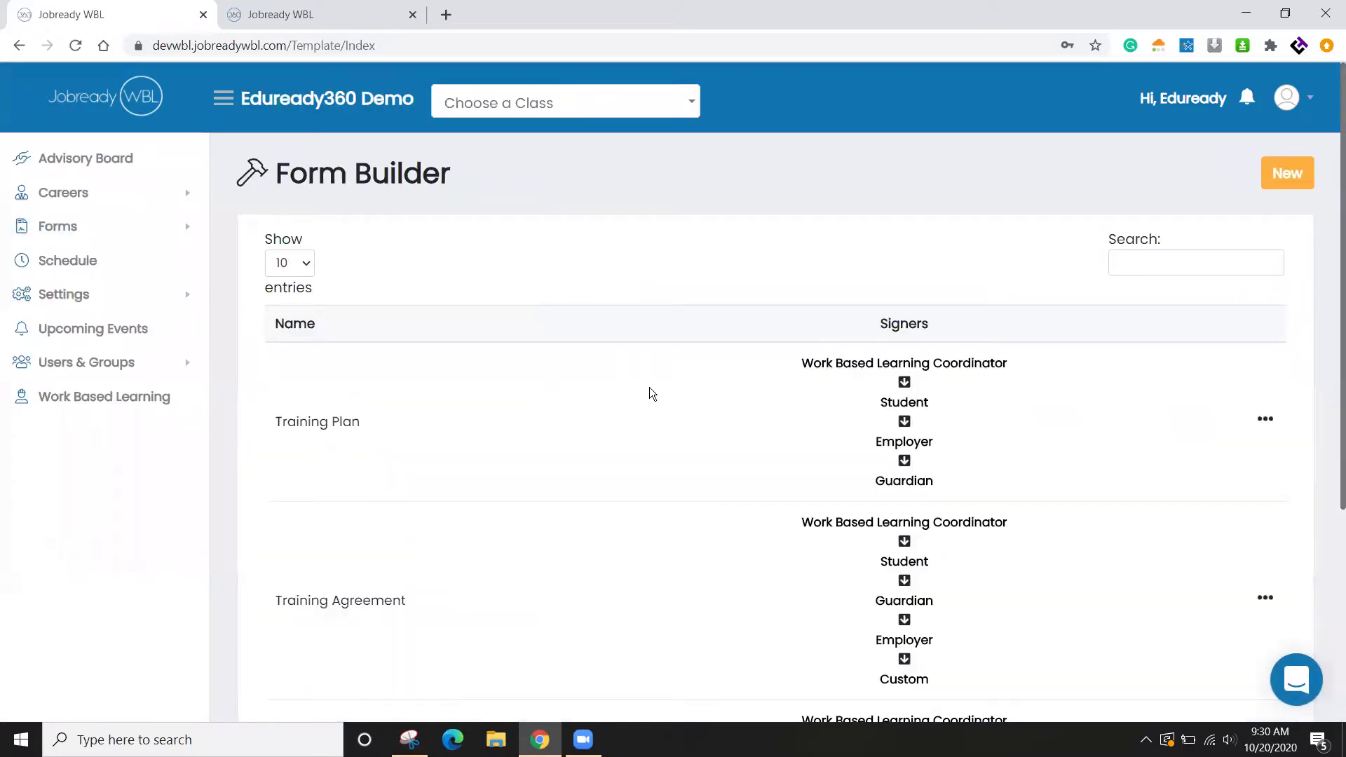
left_click(1260, 420)
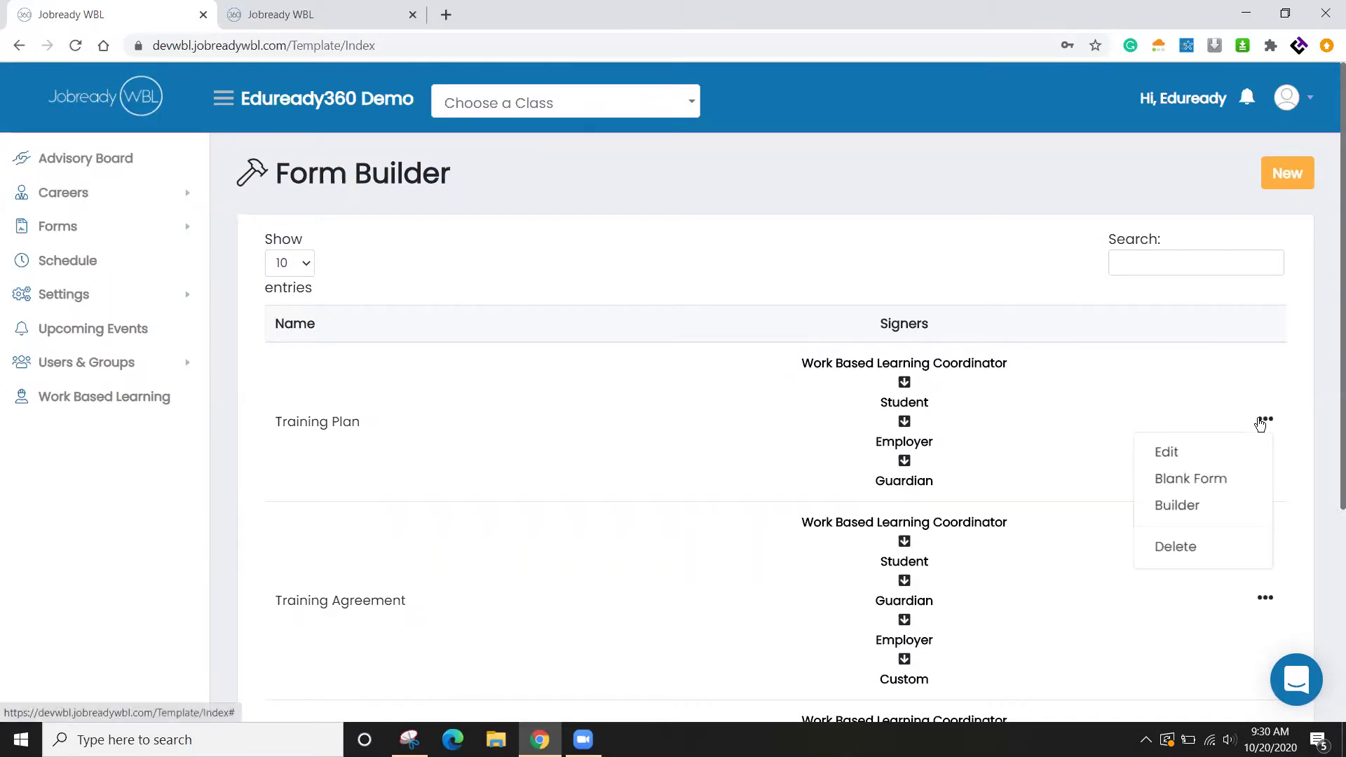
left_click(1192, 460)
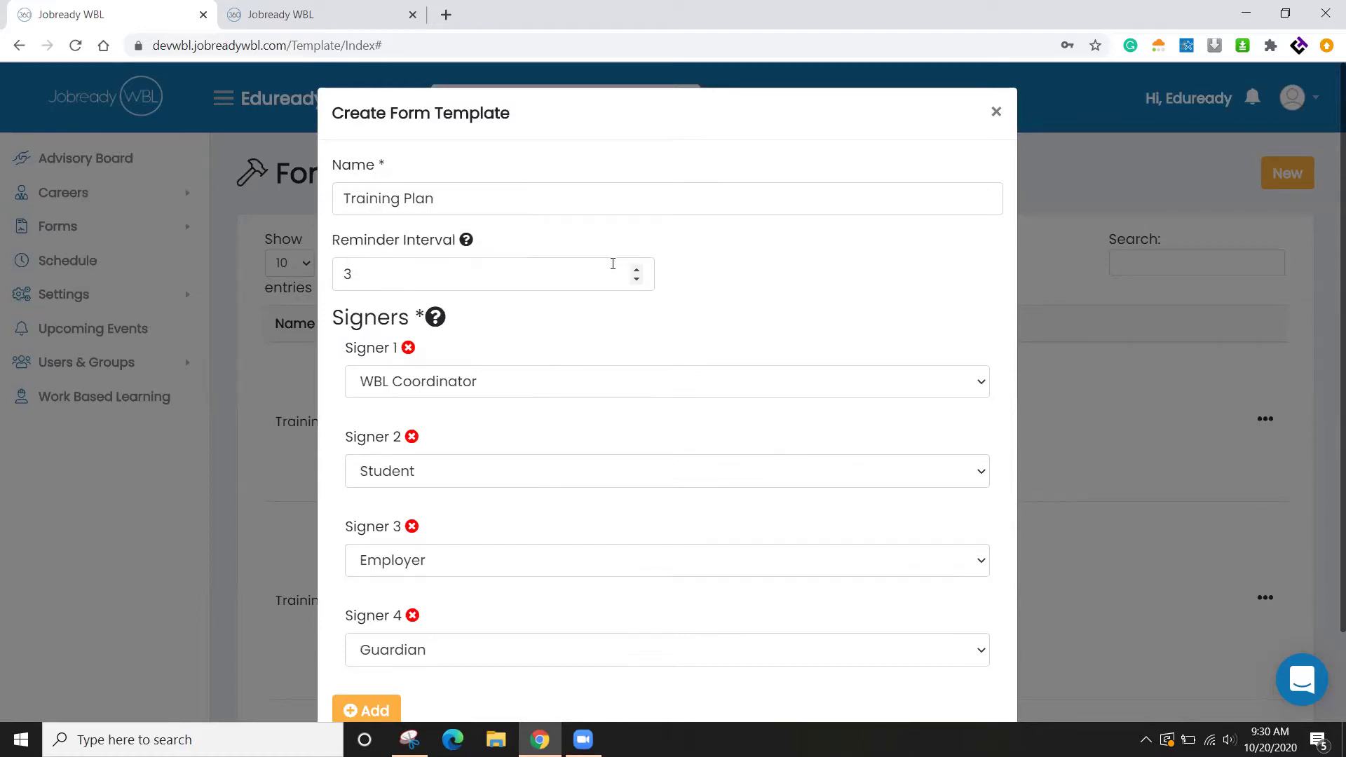
Leave Signer 1 as WBL Coordinator, close the settings, and open the Training Plan field builder
scroll(613, 263, "down", 2)
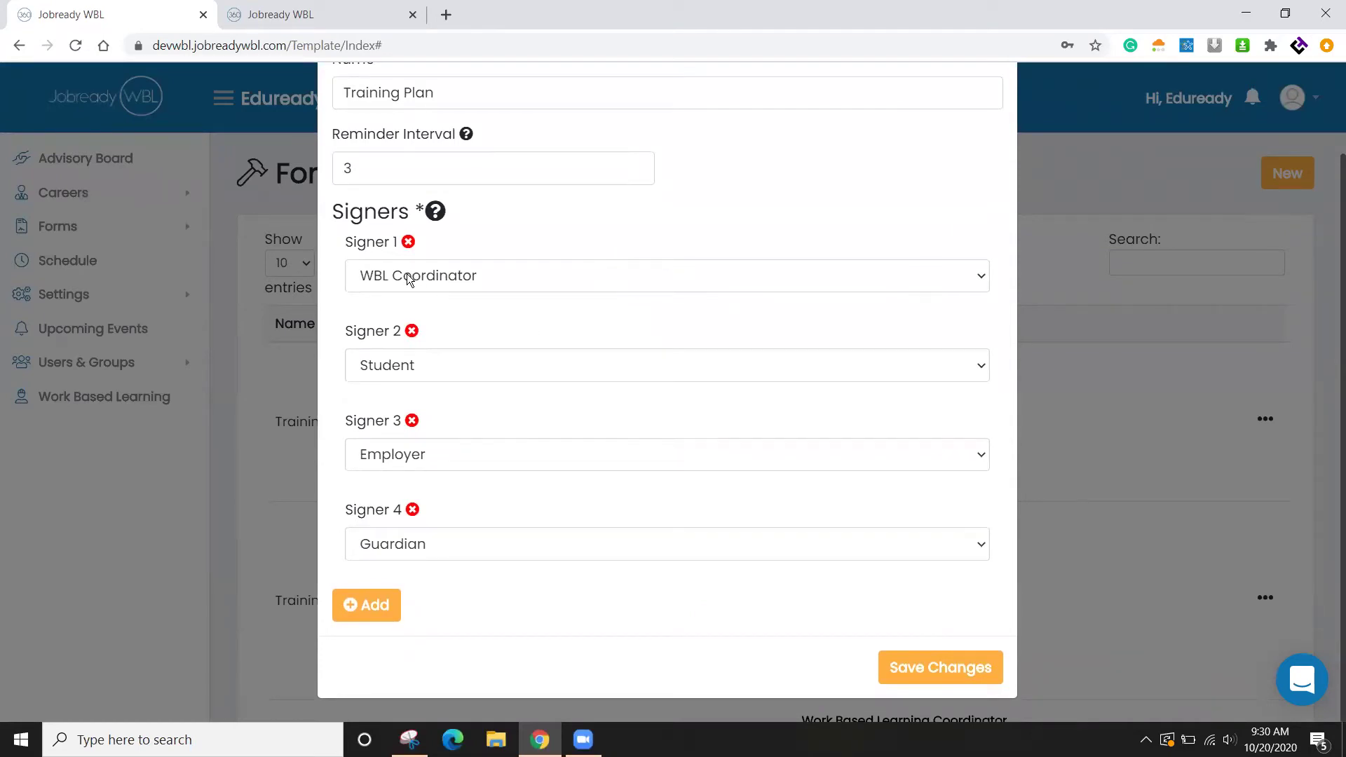
left_click(481, 279)
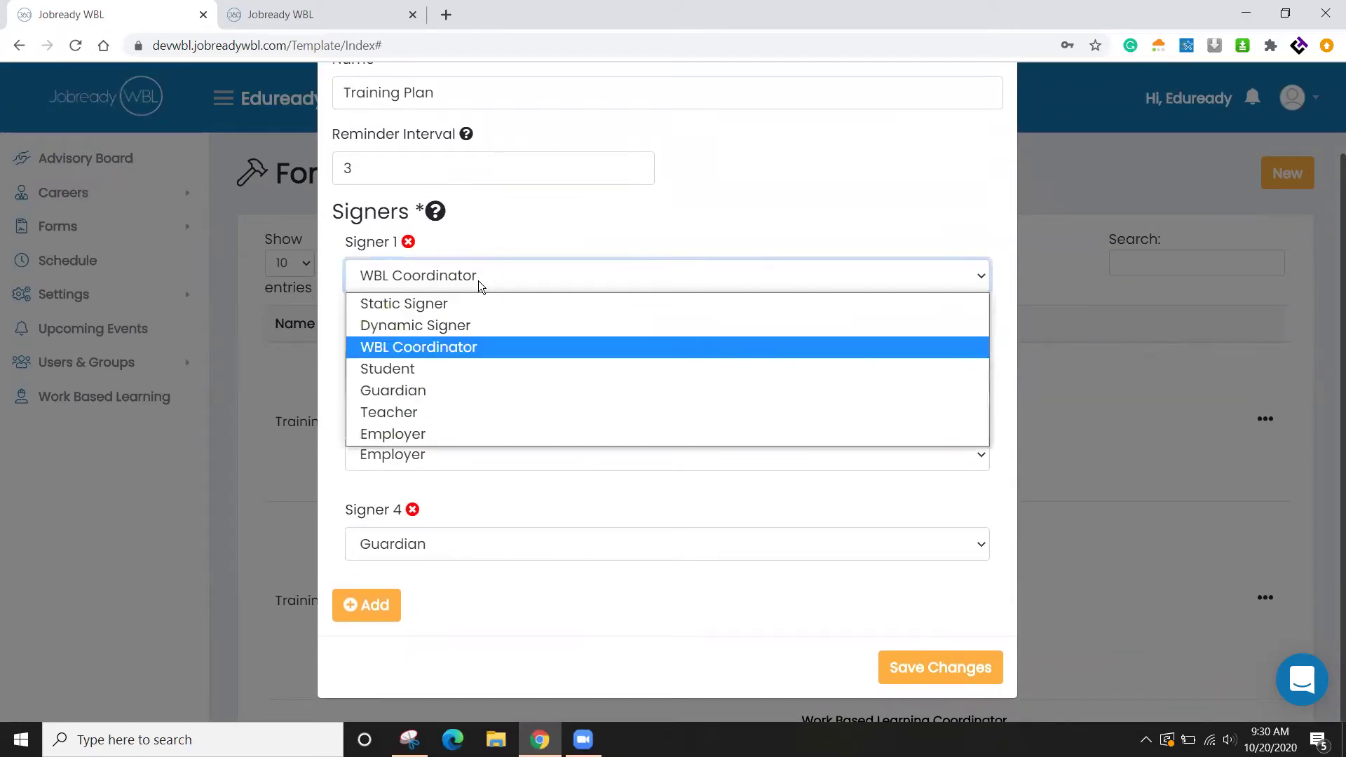
left_click(528, 225)
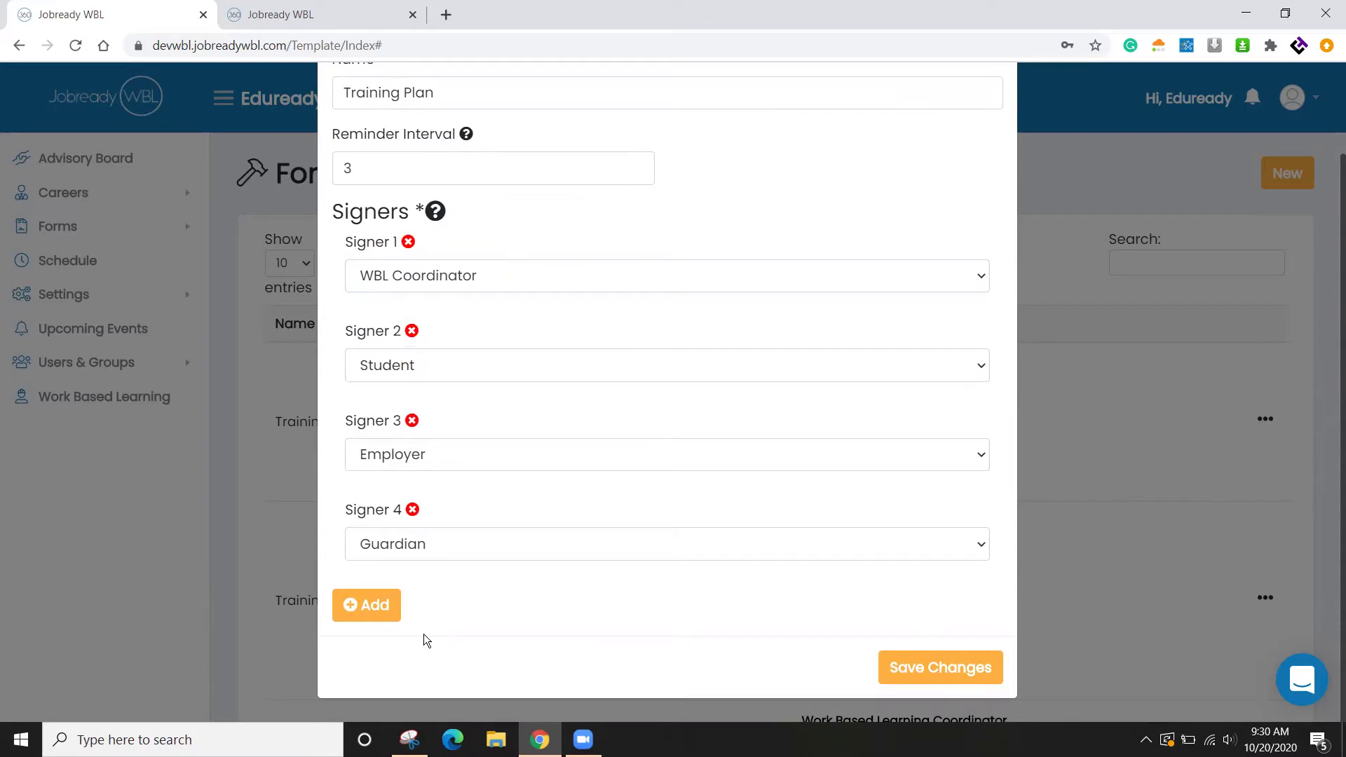
scroll(829, 584, "up", 2)
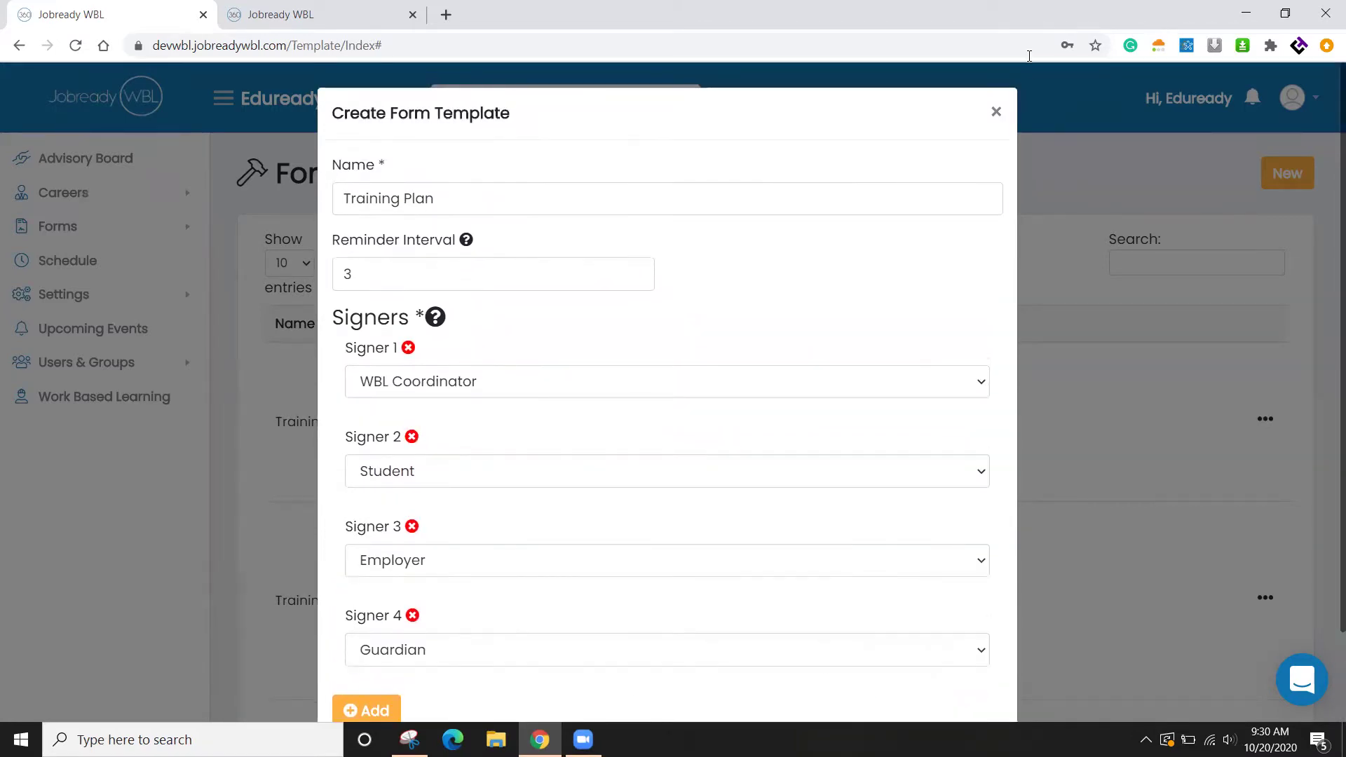
left_click(996, 111)
left_click(1264, 420)
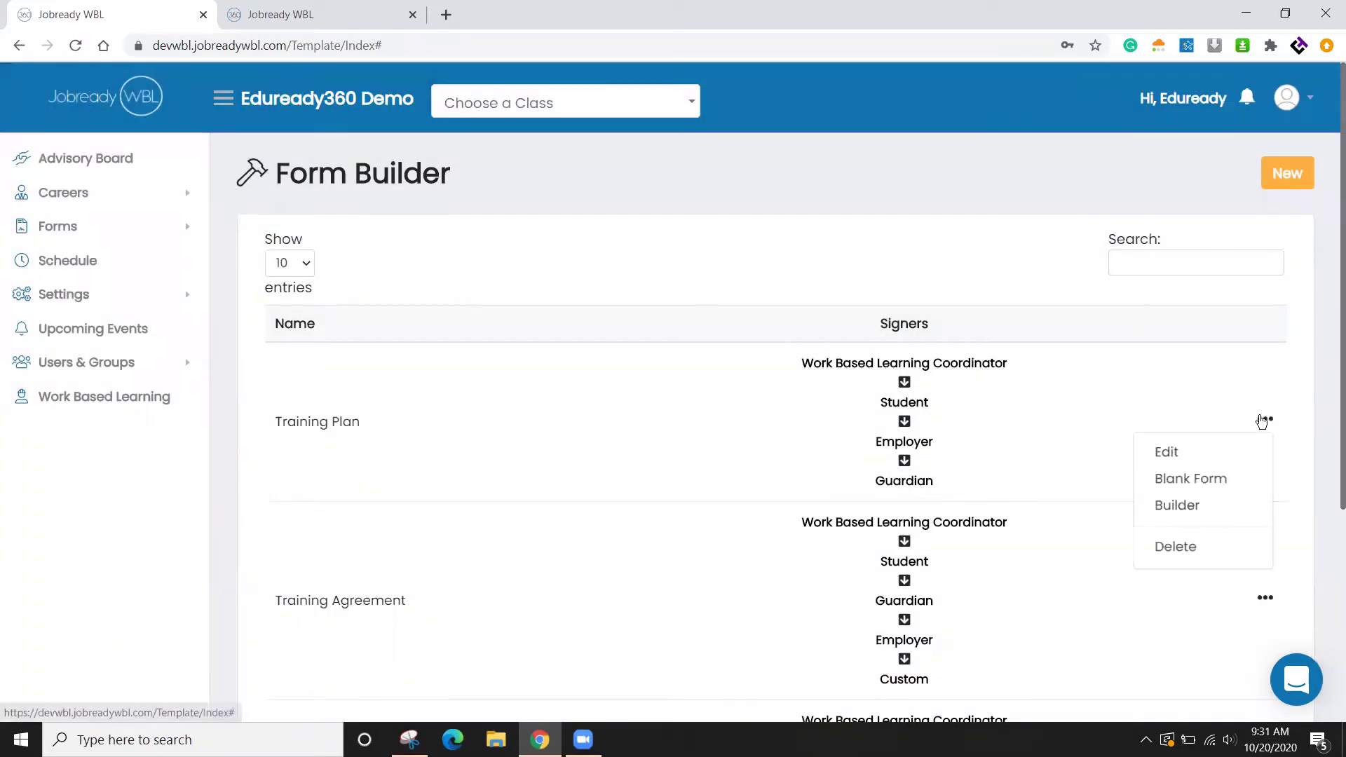
left_click(1180, 507)
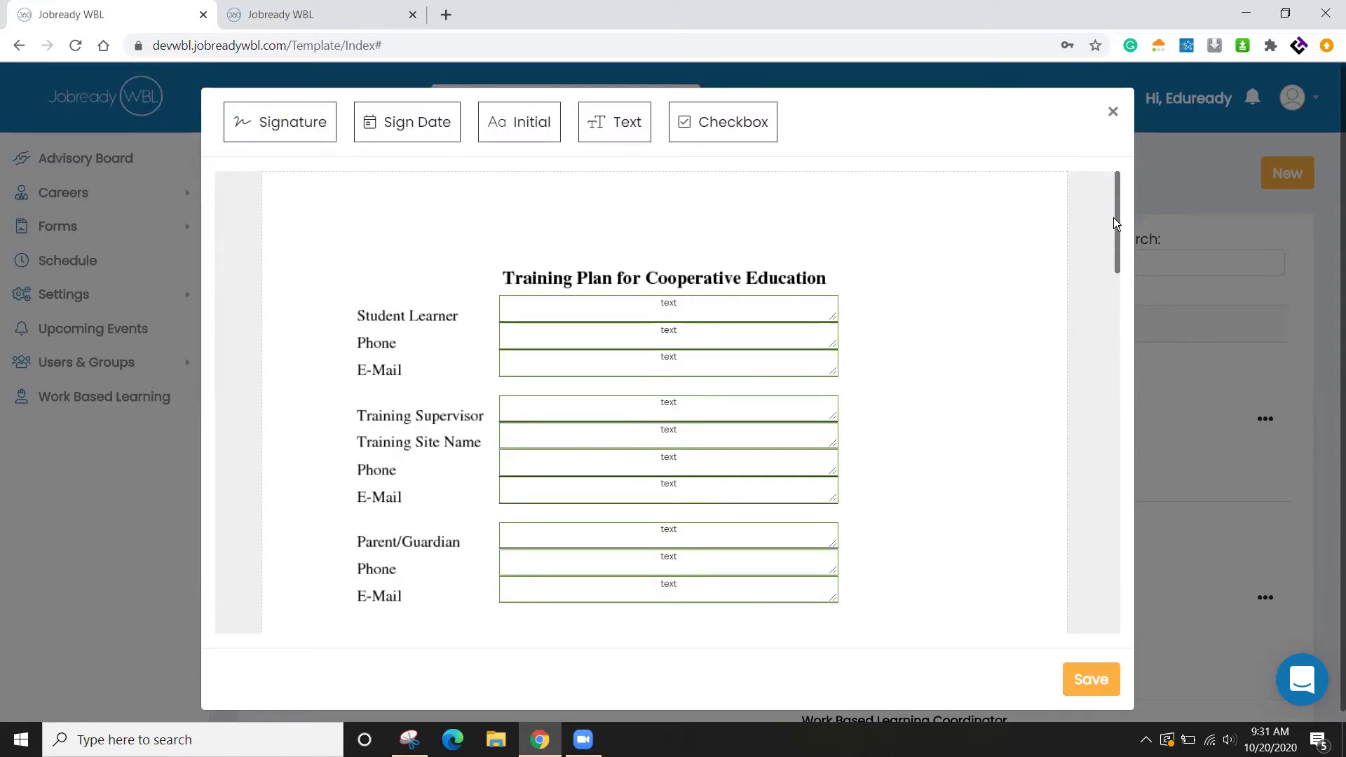
Keep Student as the signer of the Student Learner signature field
left_click_drag(1117, 223, 1168, 527)
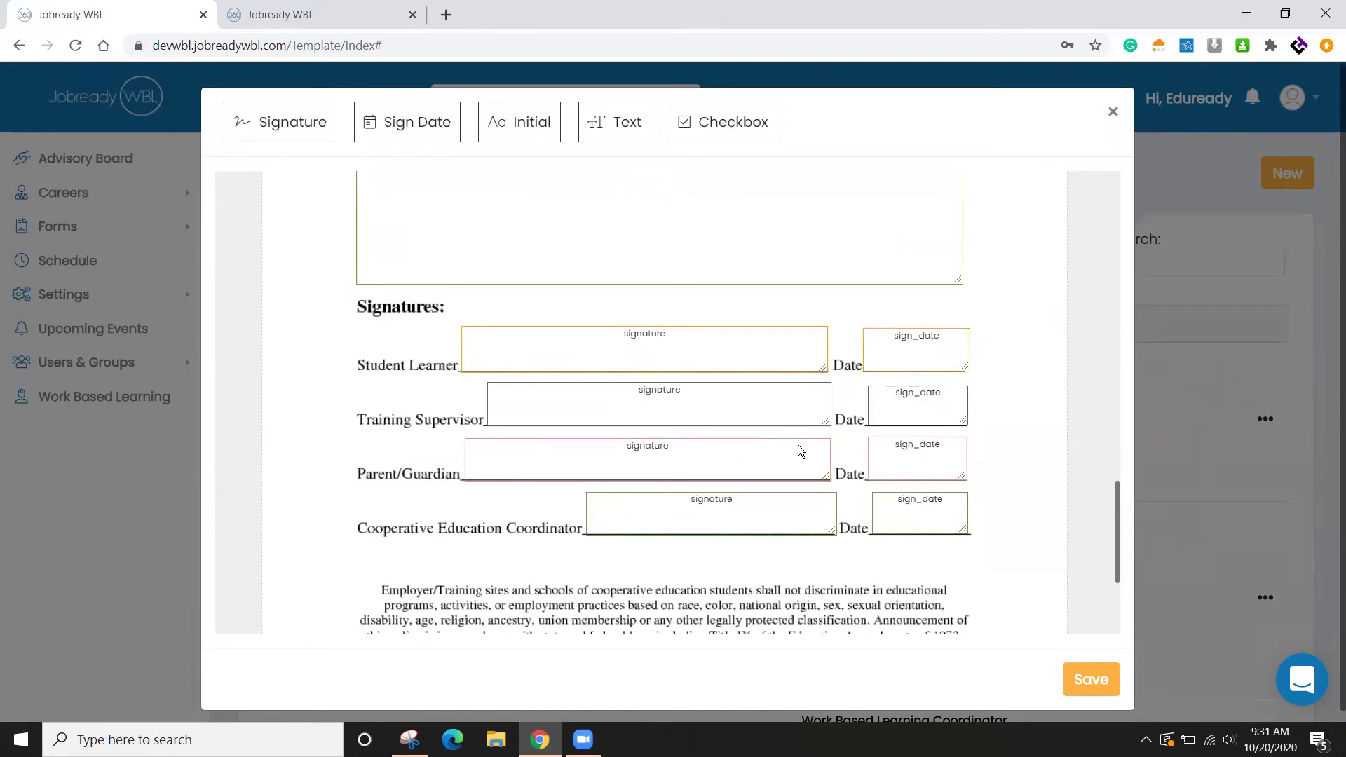
left_click(628, 339)
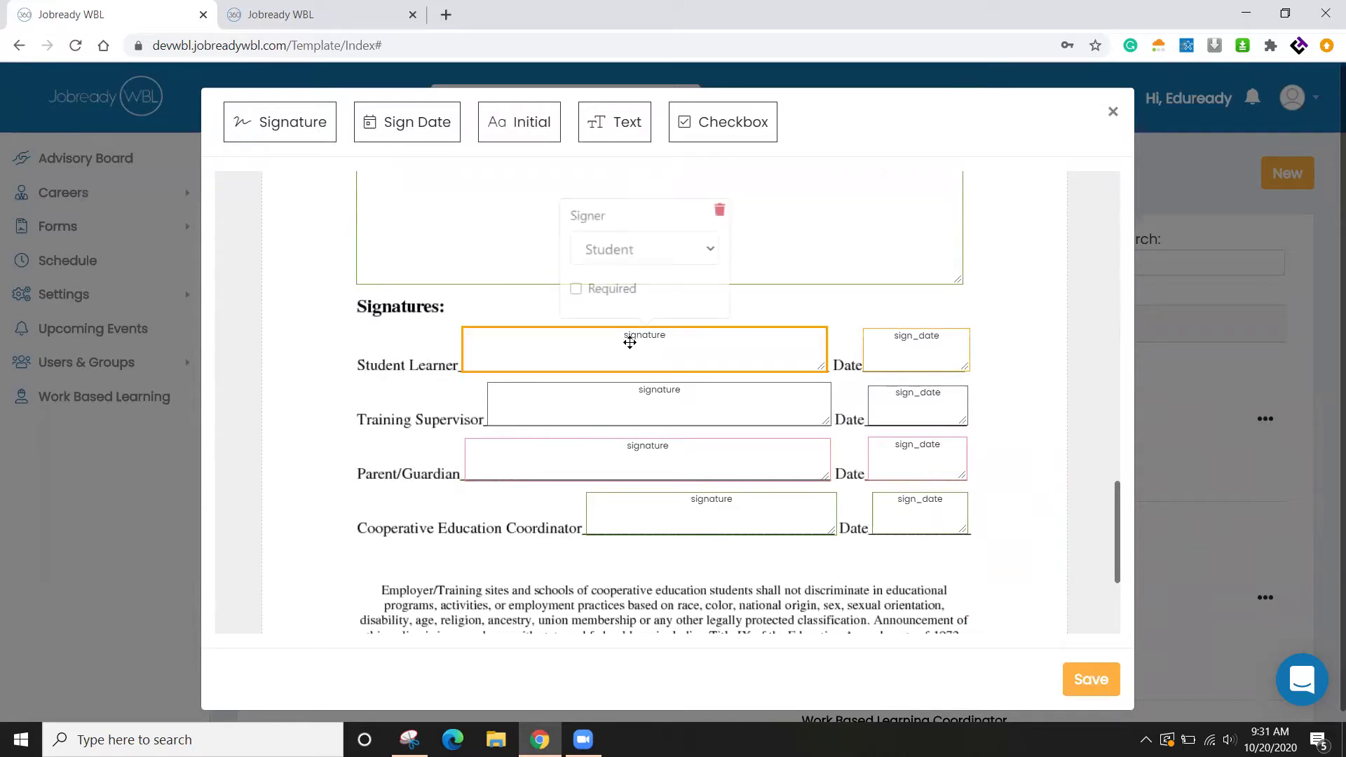
left_click(641, 257)
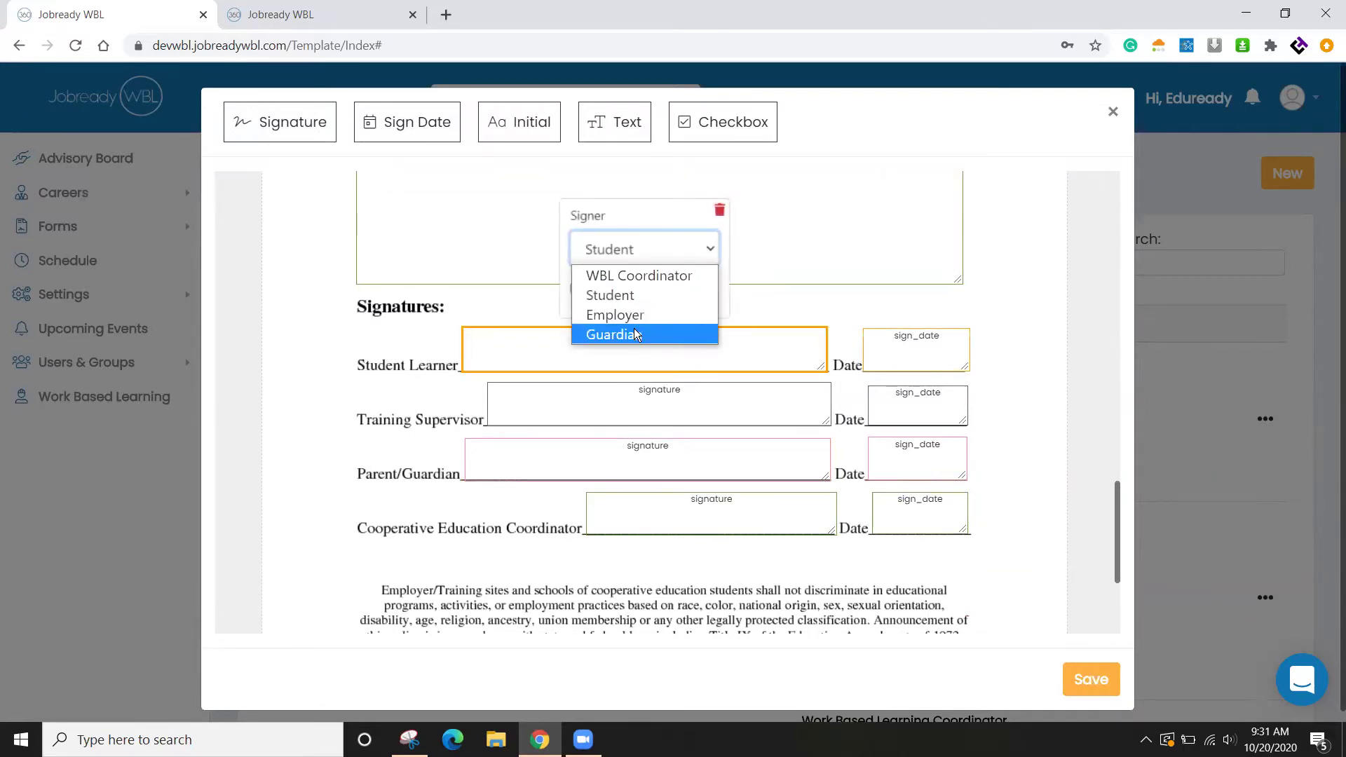
left_click(722, 284)
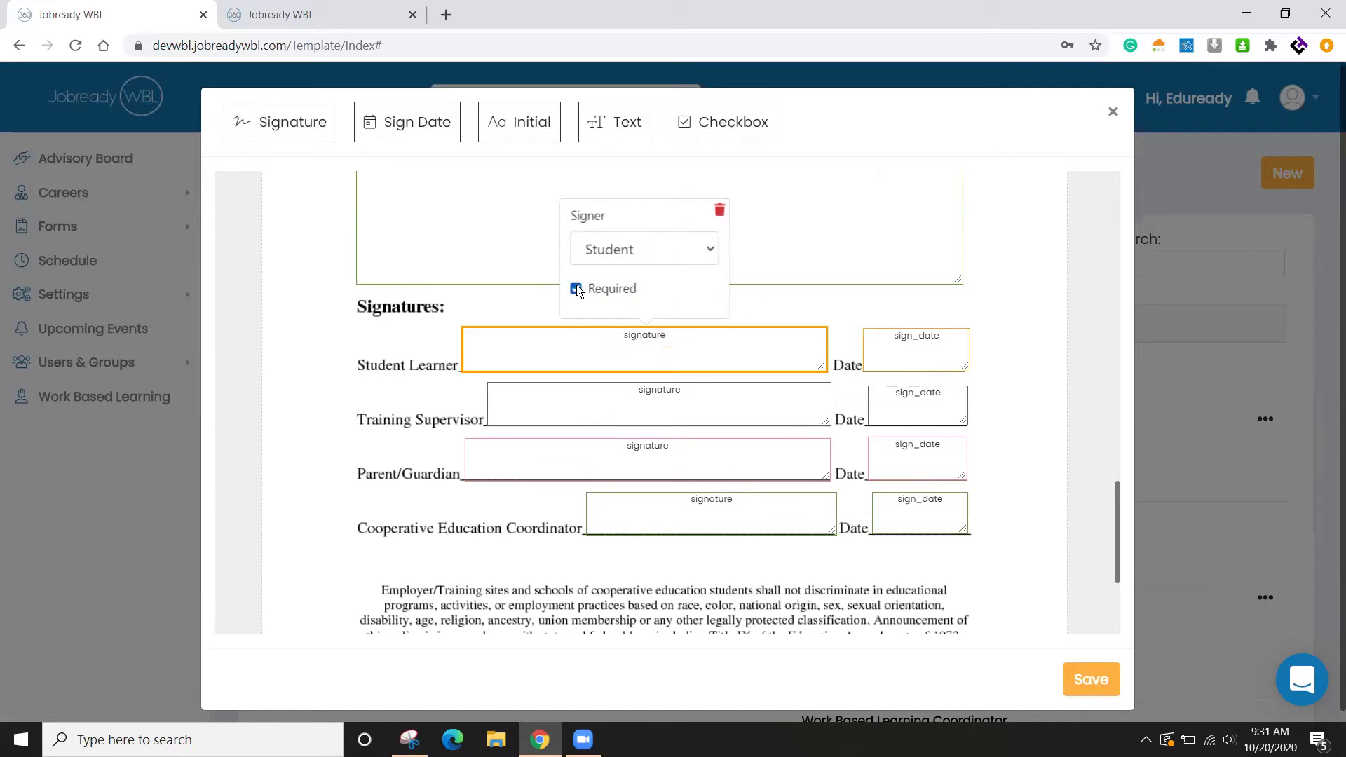
Make the Parent/Guardian signature field required for the Guardian
left_click(635, 392)
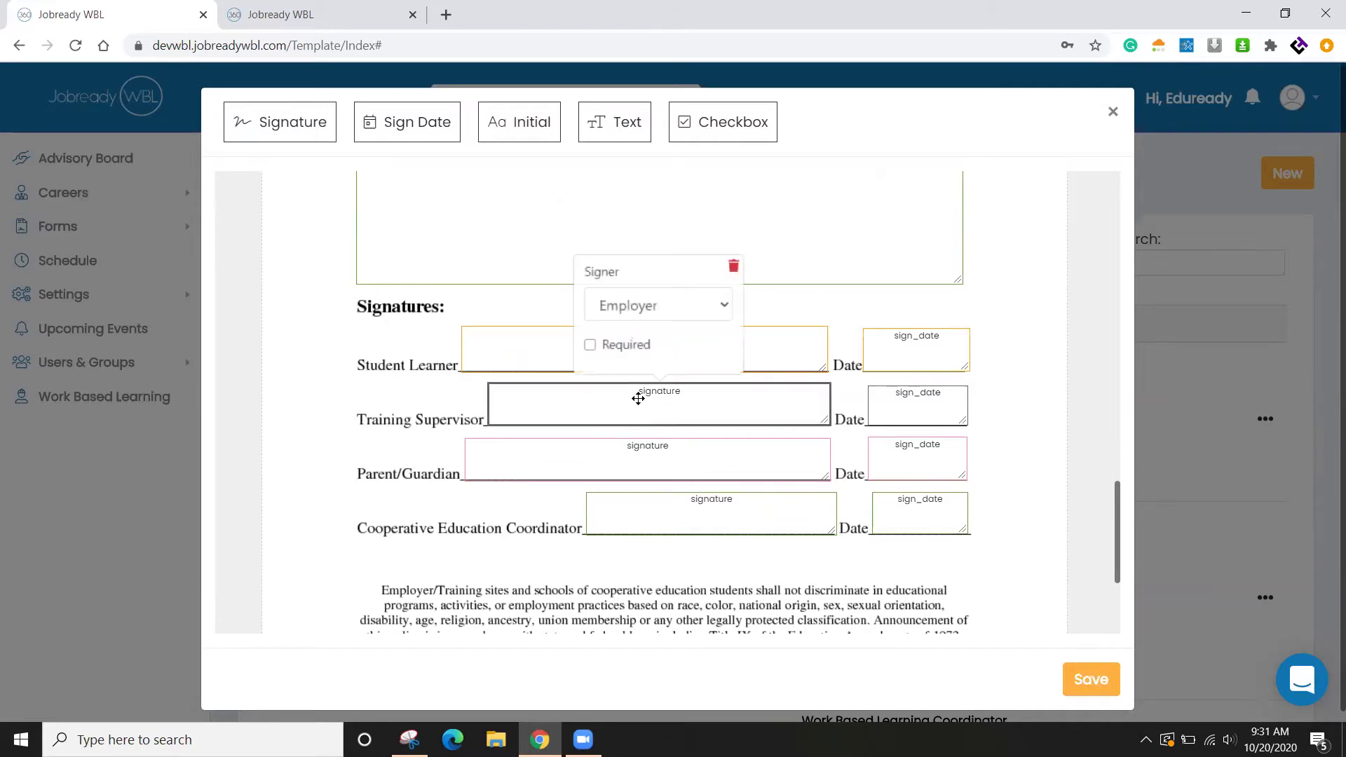
left_click(590, 345)
left_click(610, 442)
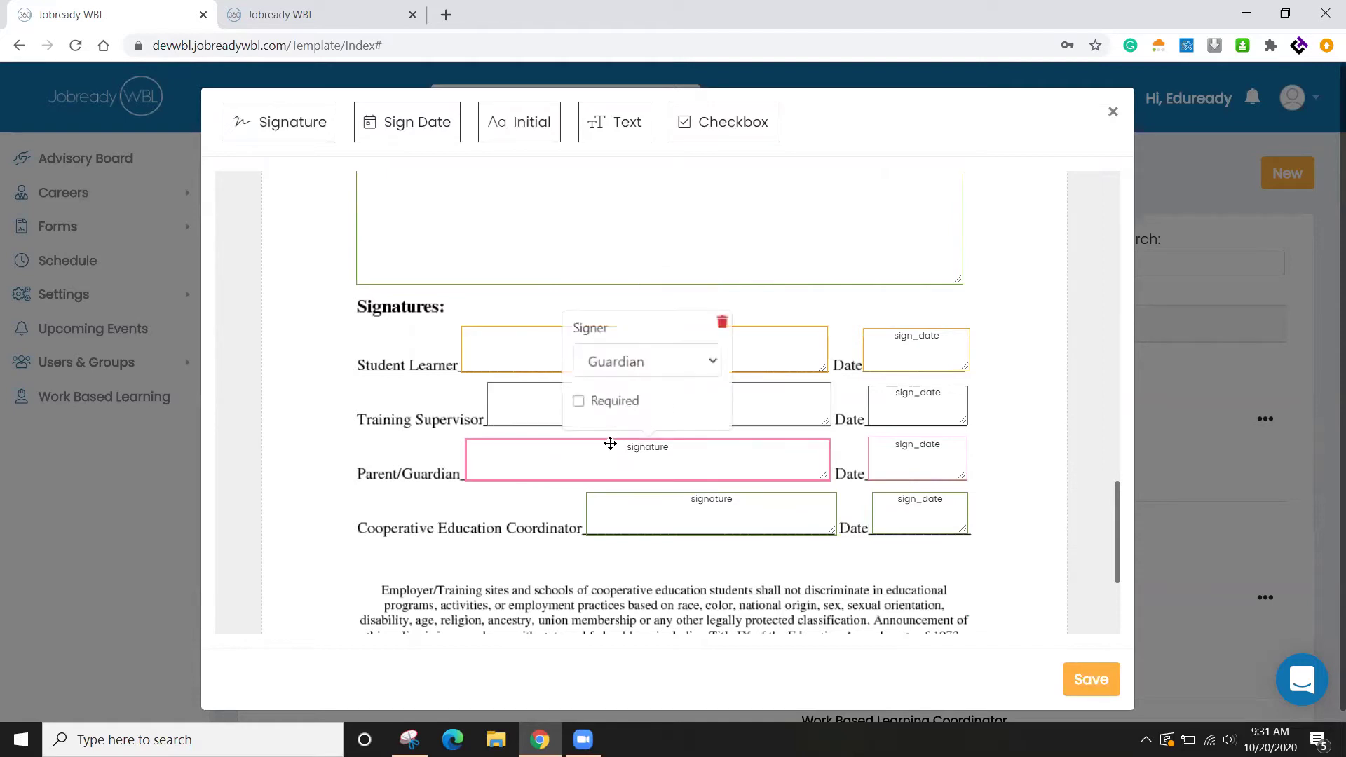
left_click(579, 407)
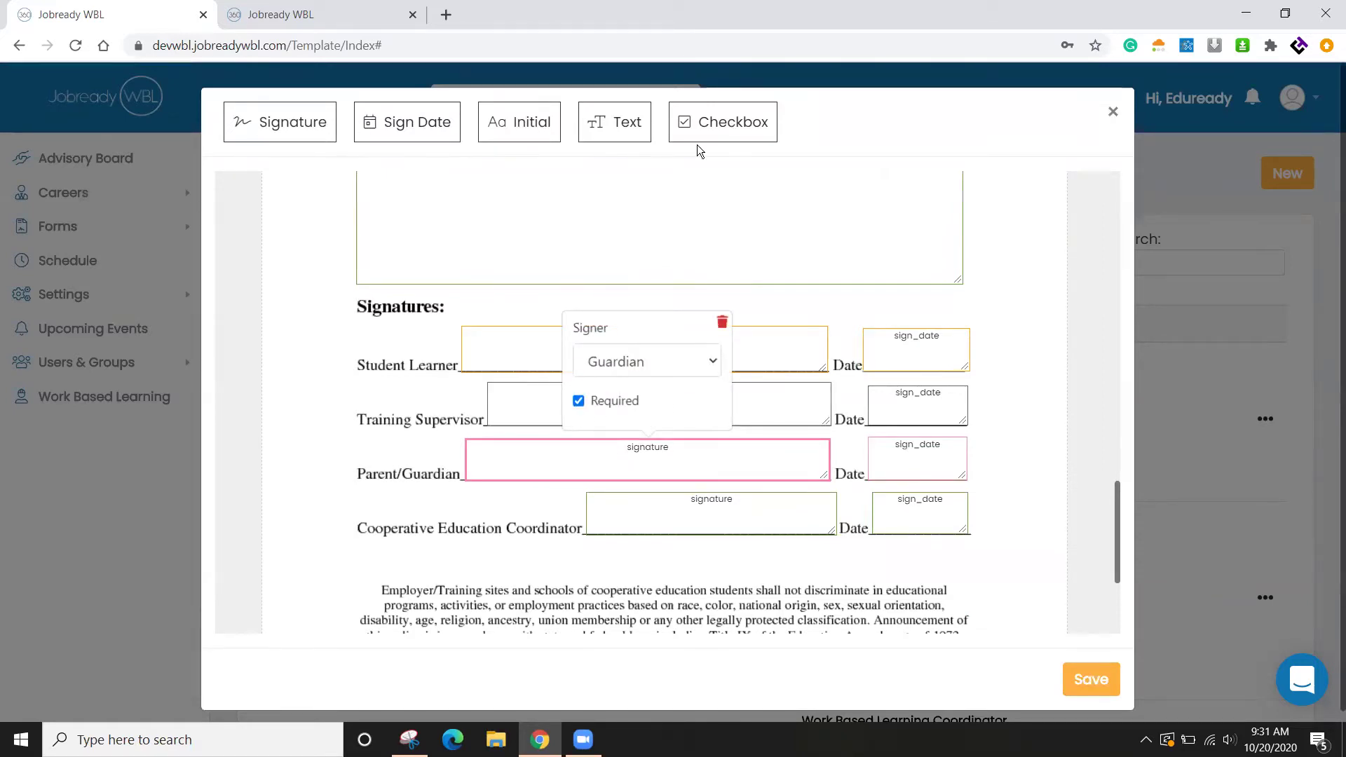
Add a wide text field below the policy paragraph, assigned to the WBL Coordinator
scroll(767, 244, "down", 3)
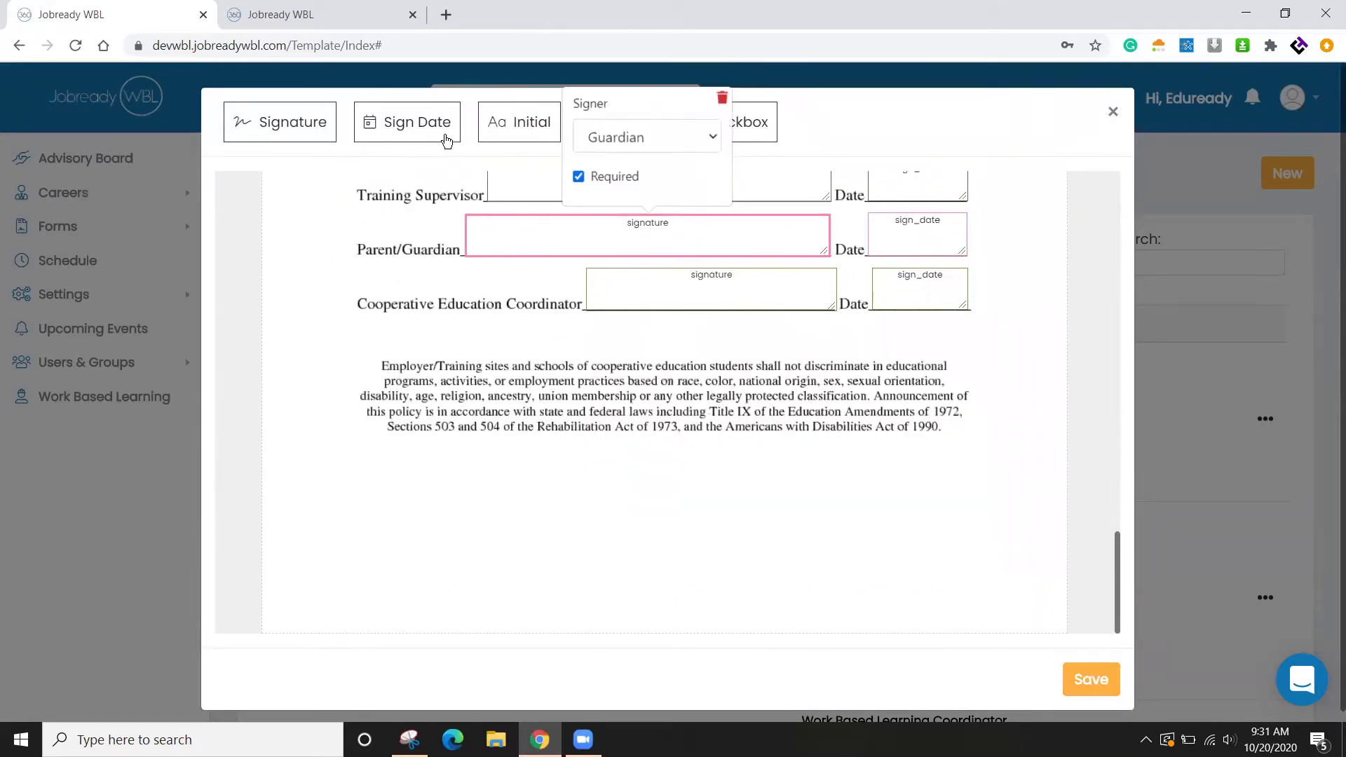
scroll(804, 213, "up", 5)
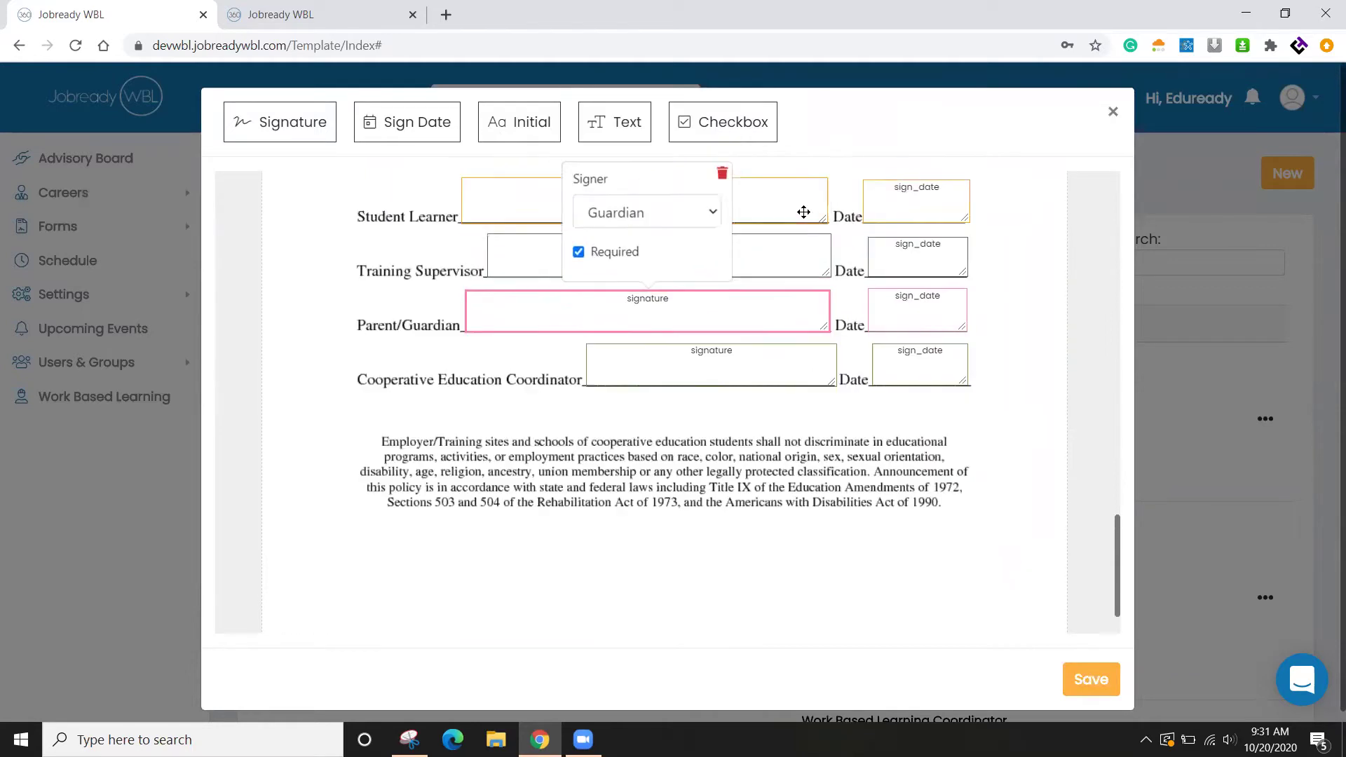
scroll(665, 249, "down", 5)
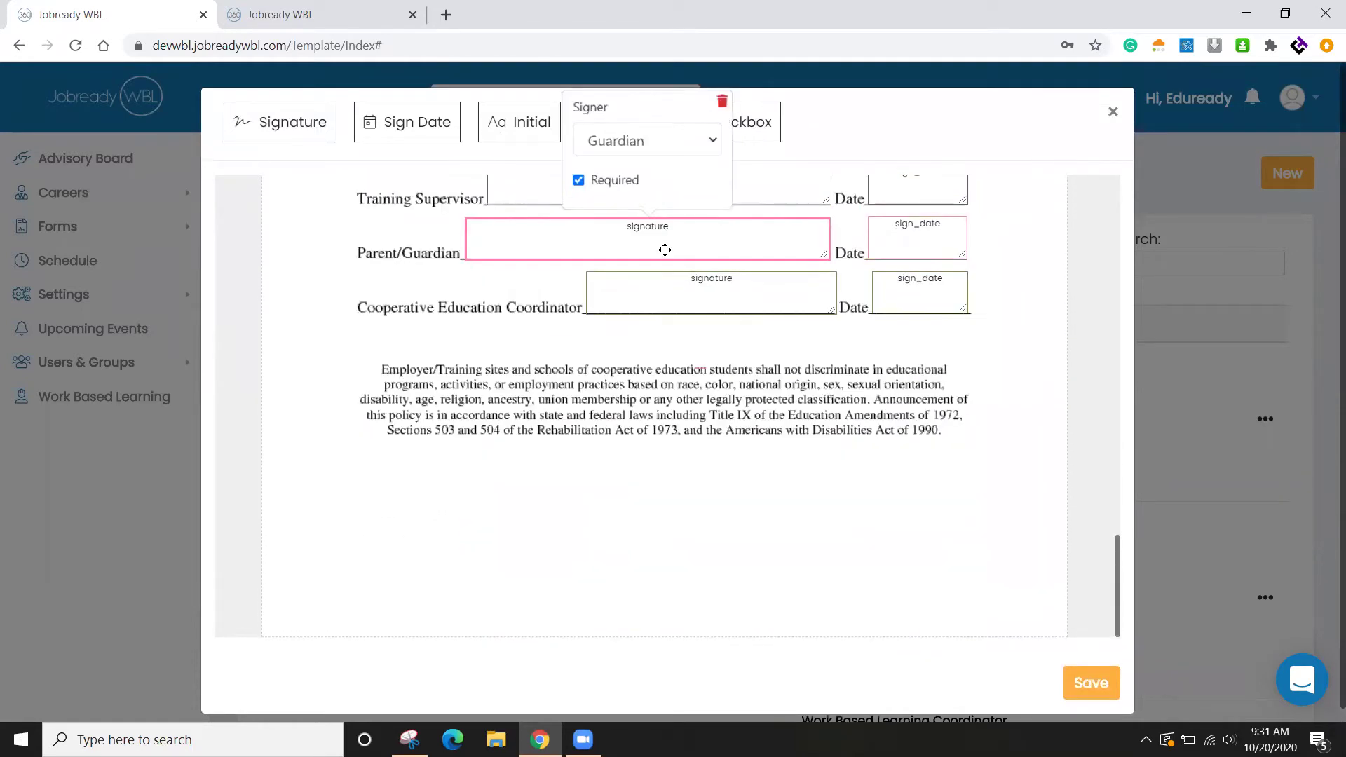
left_click(415, 466)
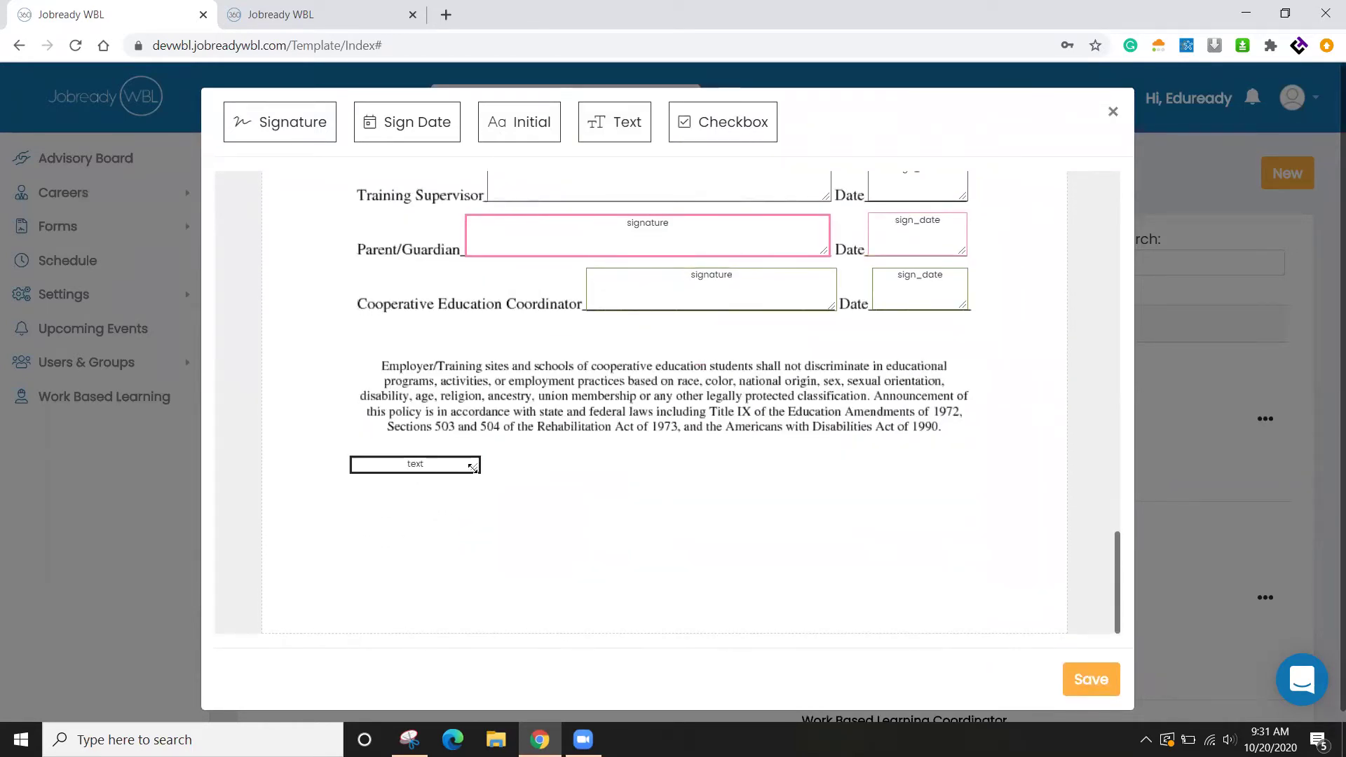
left_click_drag(474, 466, 956, 562)
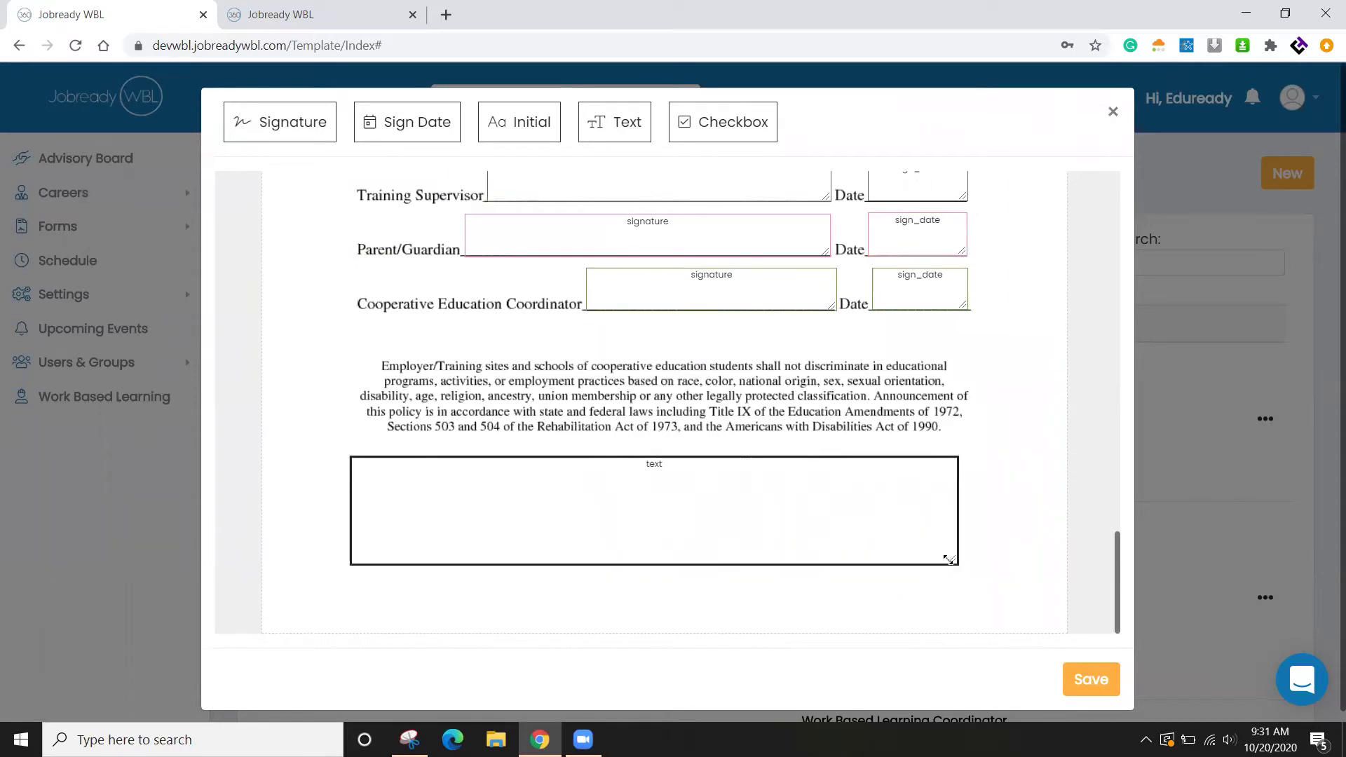
left_click(667, 472)
left_click(644, 381)
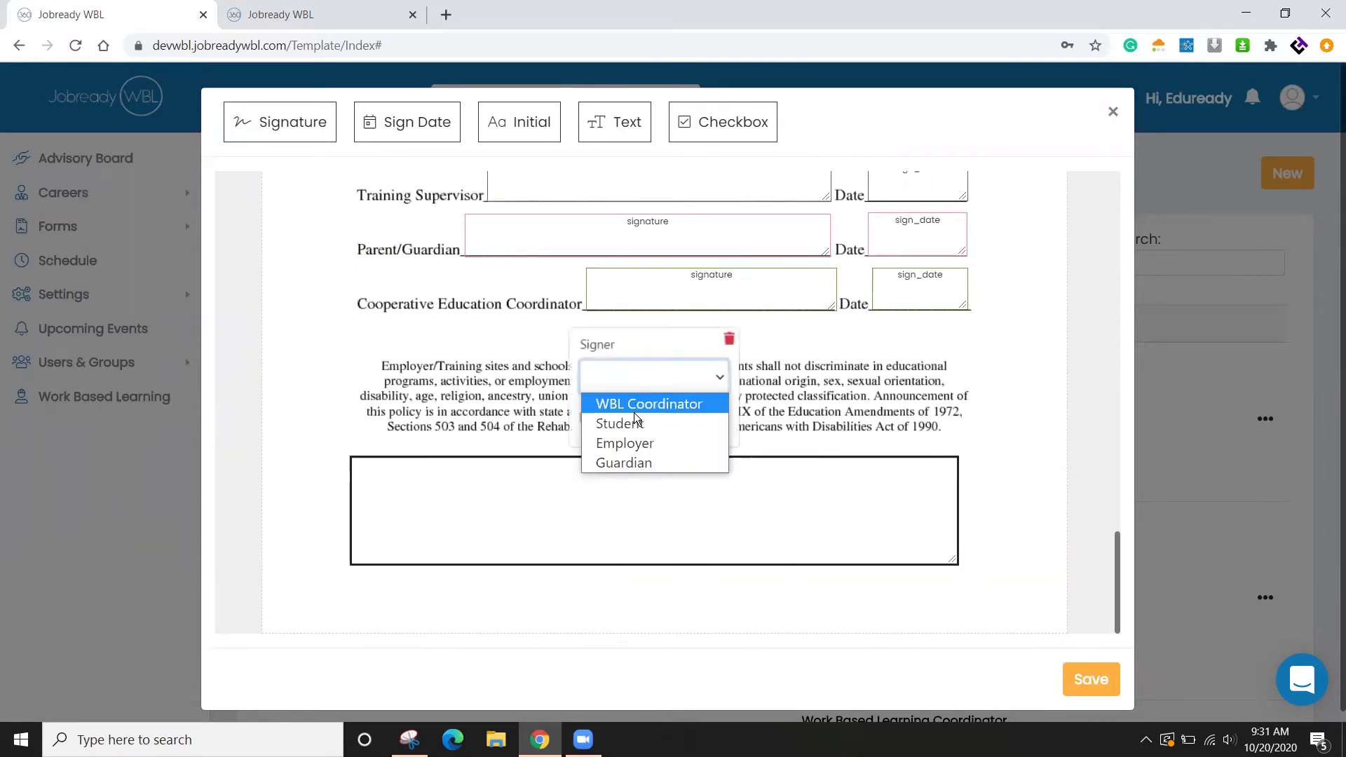
left_click(634, 412)
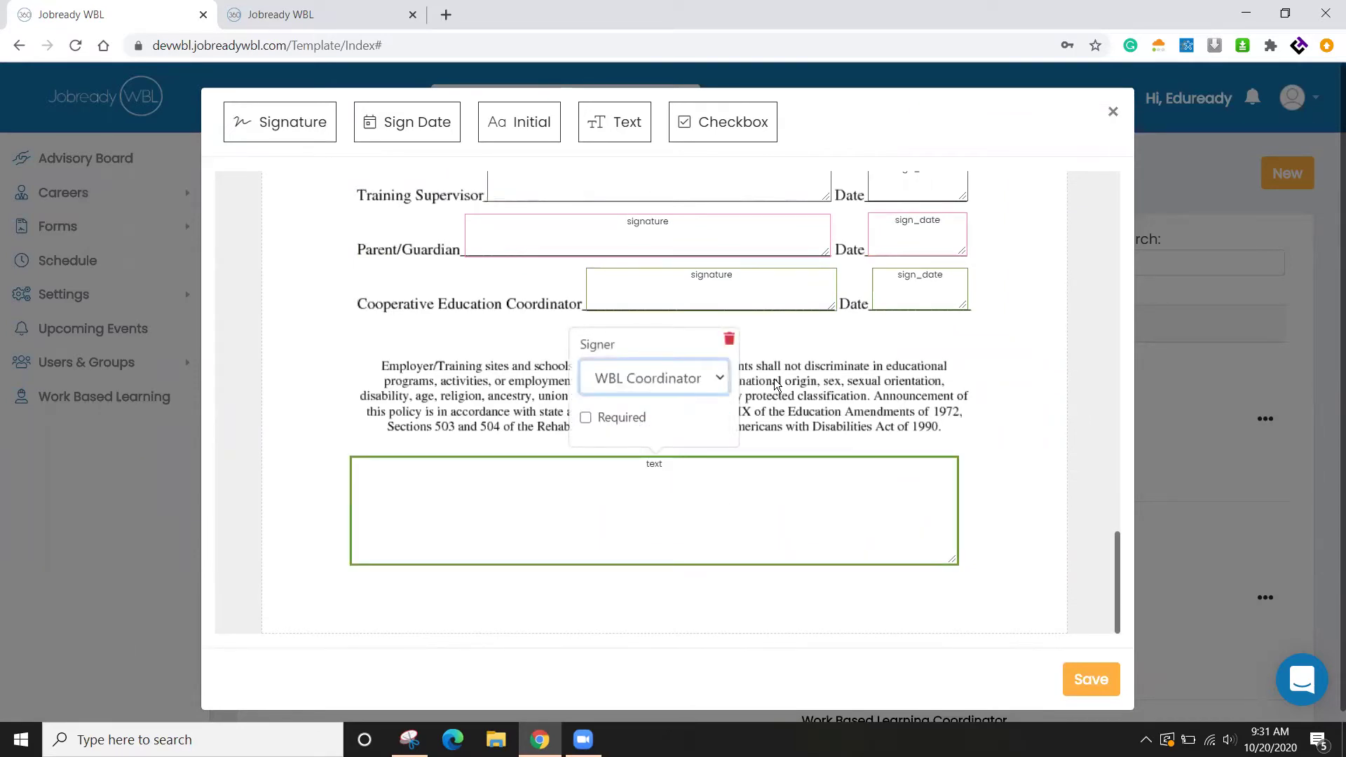
Delete that text field and close the form template editor
left_click(730, 341)
left_click(611, 493)
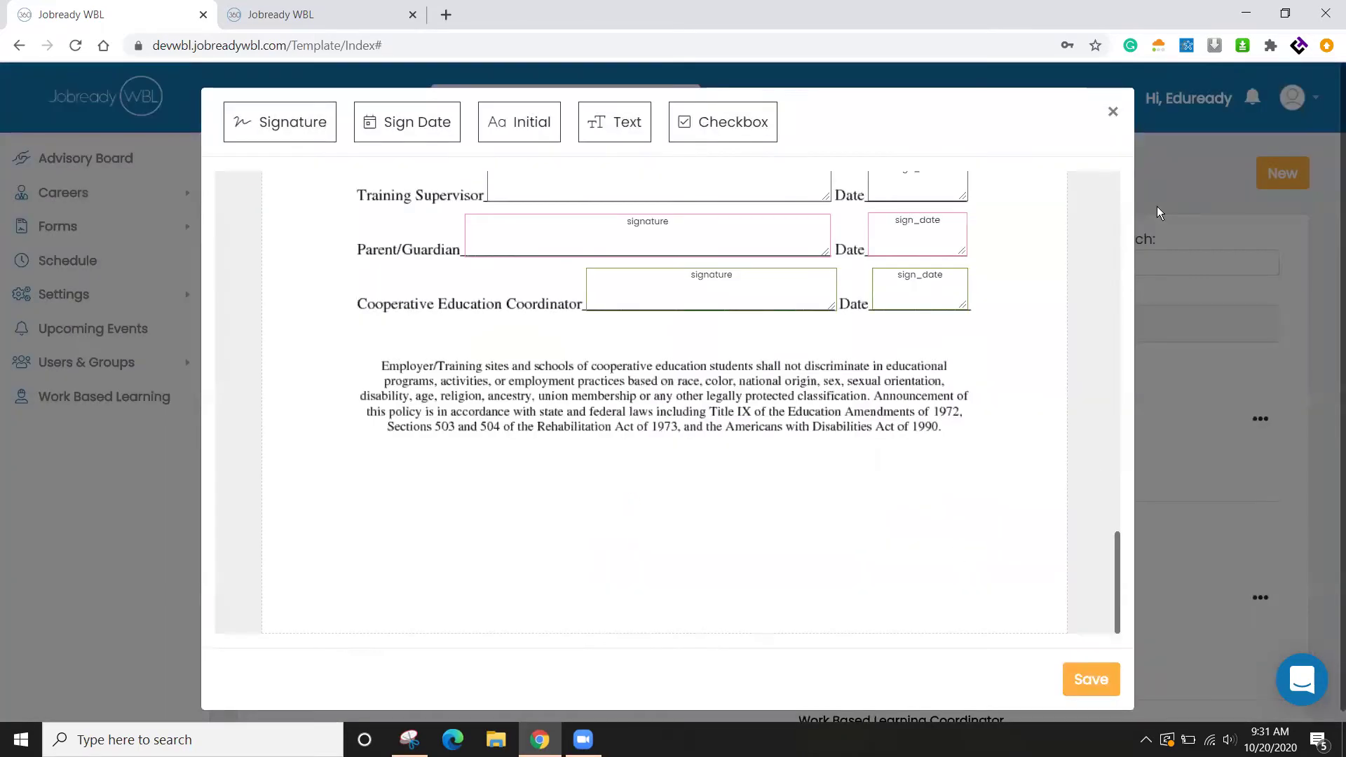
left_click(1109, 111)
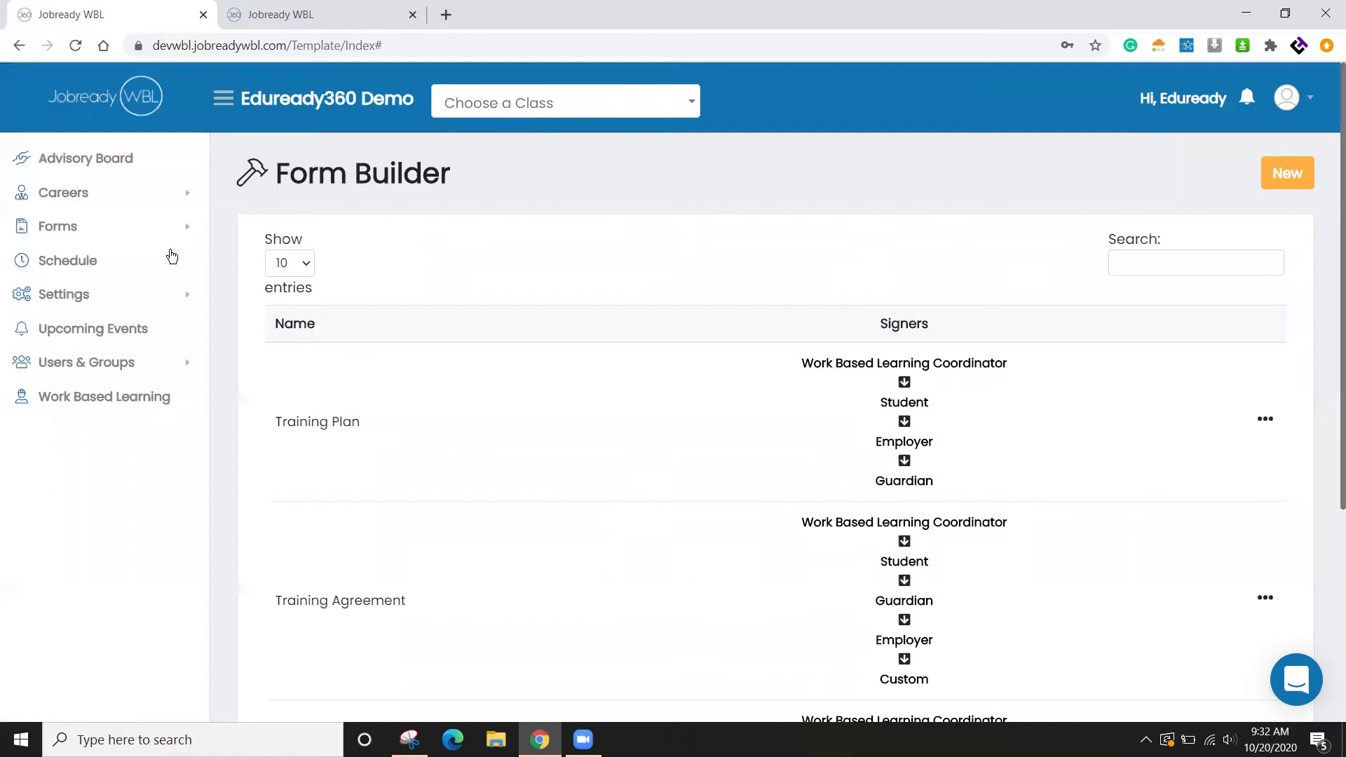
Start a new Internship experience for the Grade 11 student with Eduready360 and its primary contact
left_click(75, 406)
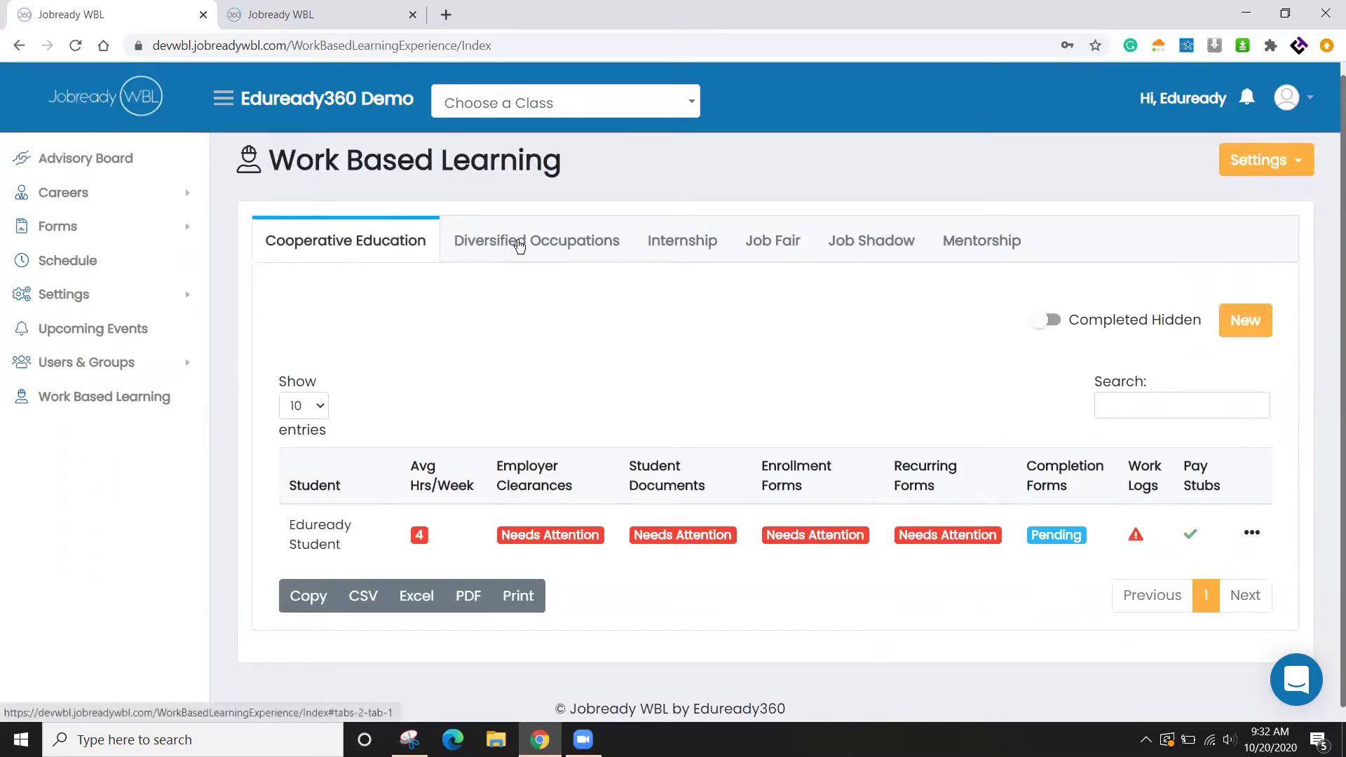
left_click(672, 250)
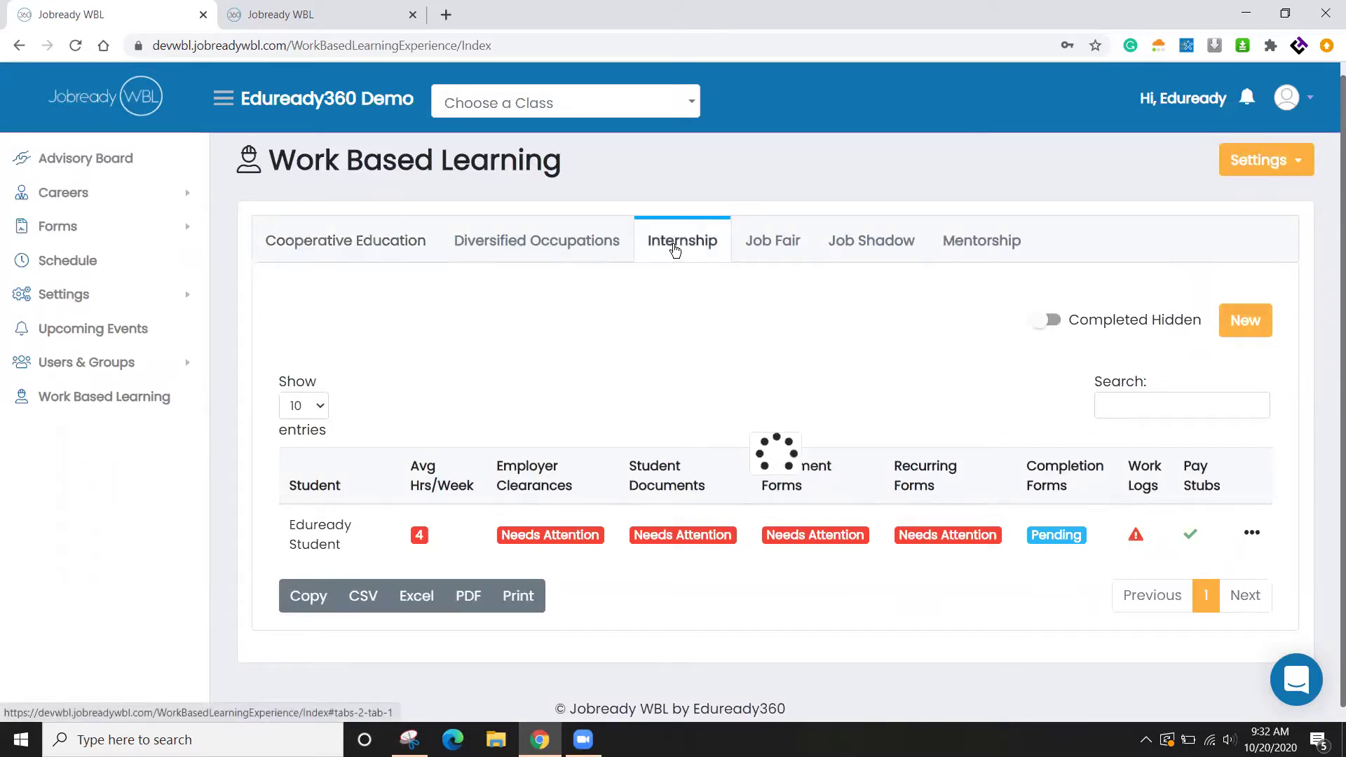
left_click(1237, 321)
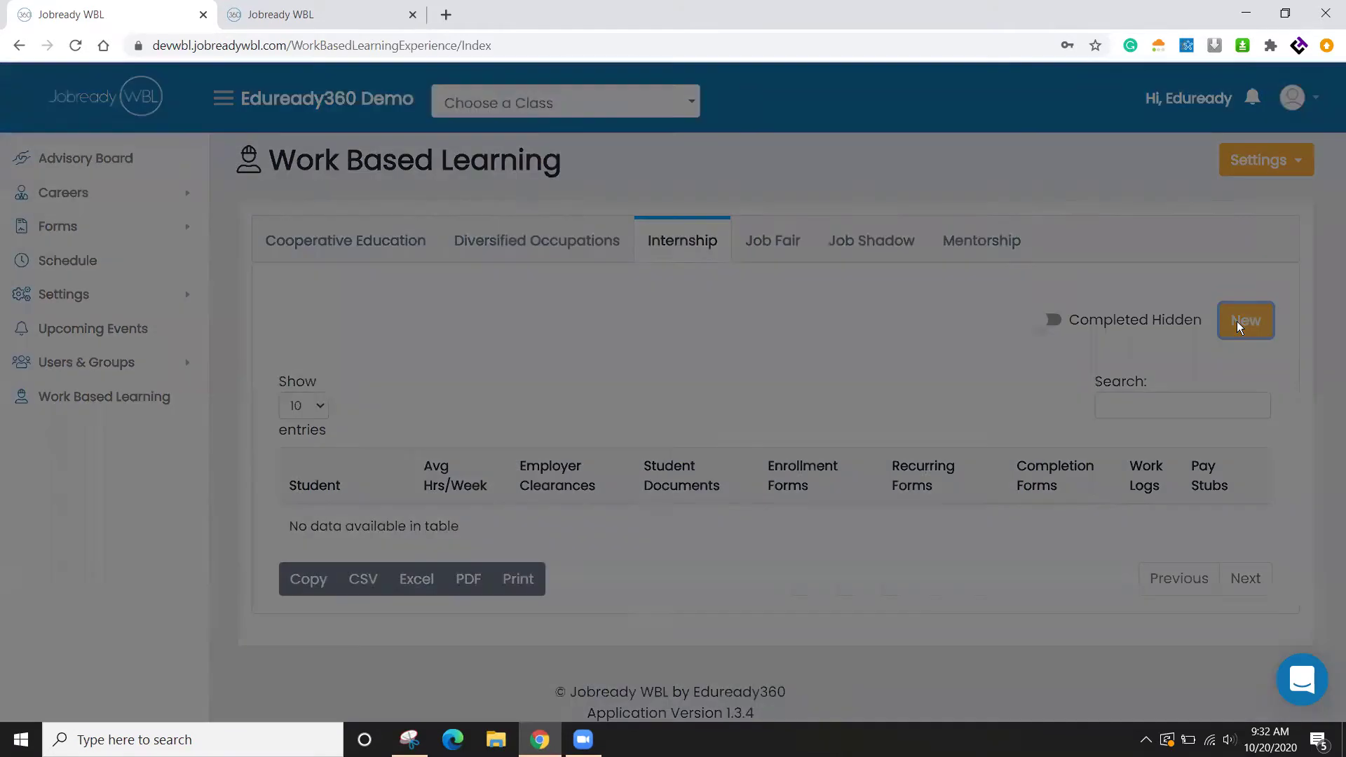
left_click(411, 202)
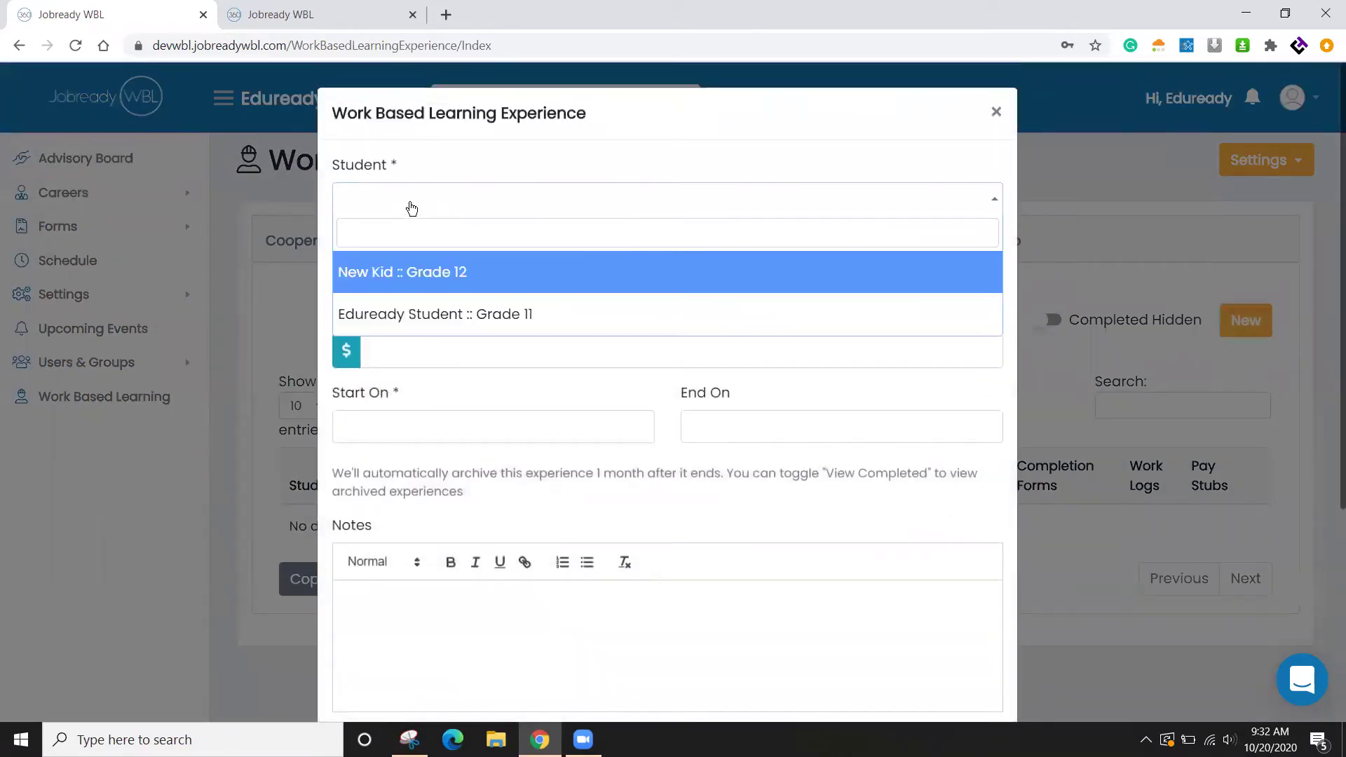
left_click(404, 320)
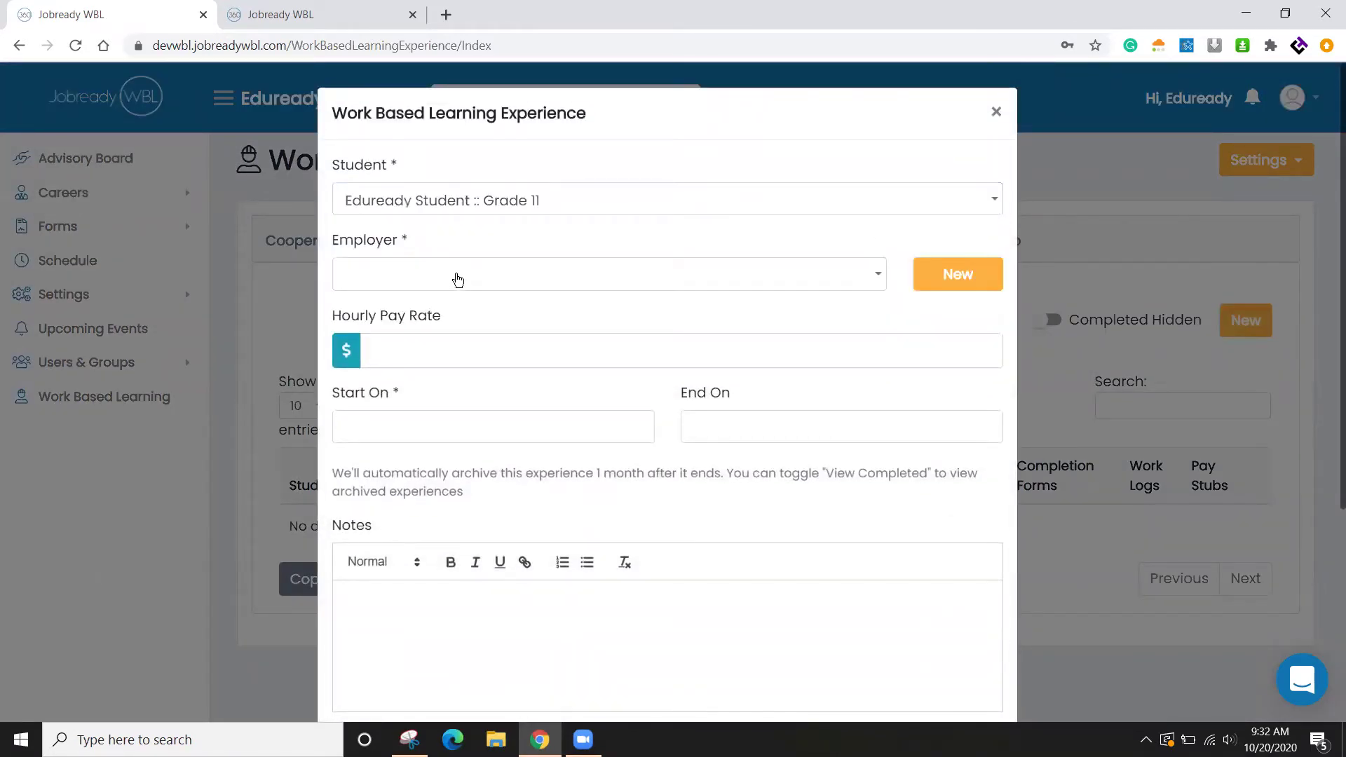
left_click(458, 280)
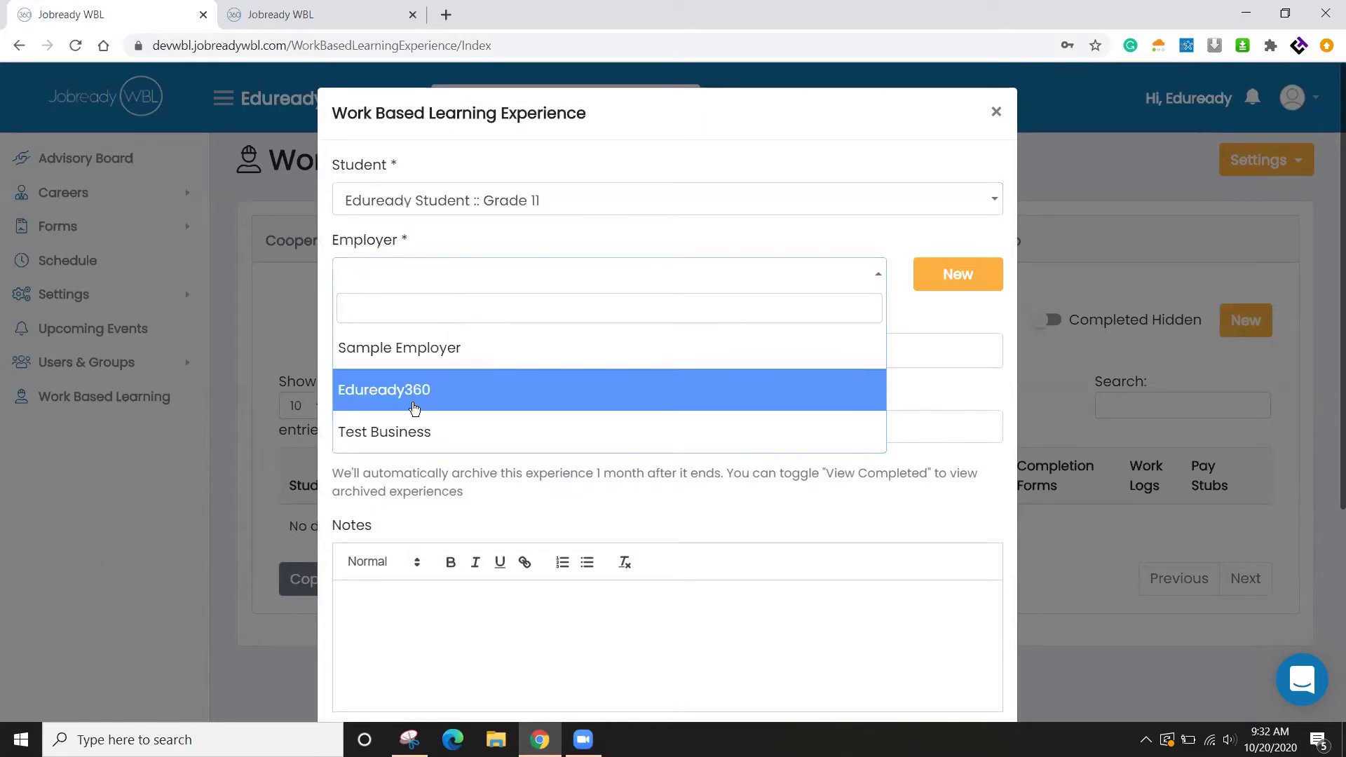
left_click(391, 398)
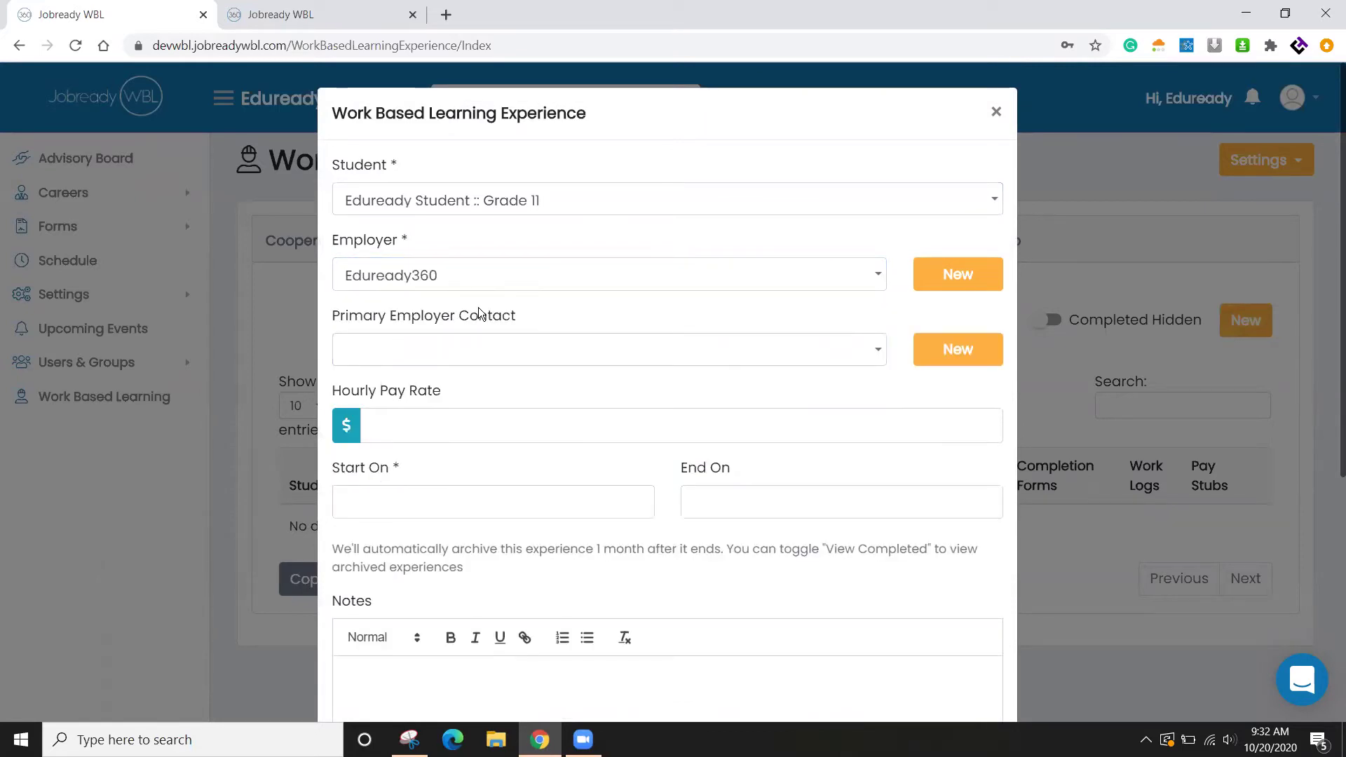
left_click(563, 356)
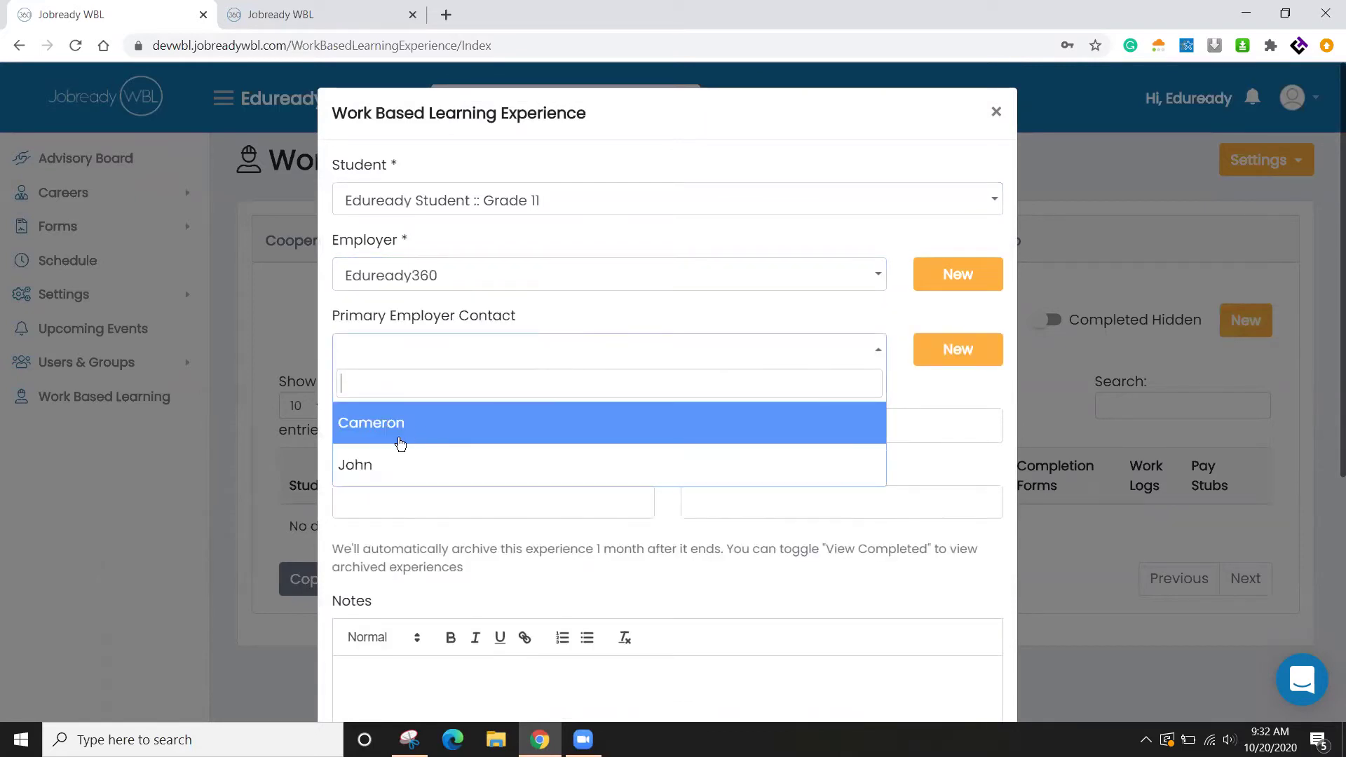
left_click(371, 429)
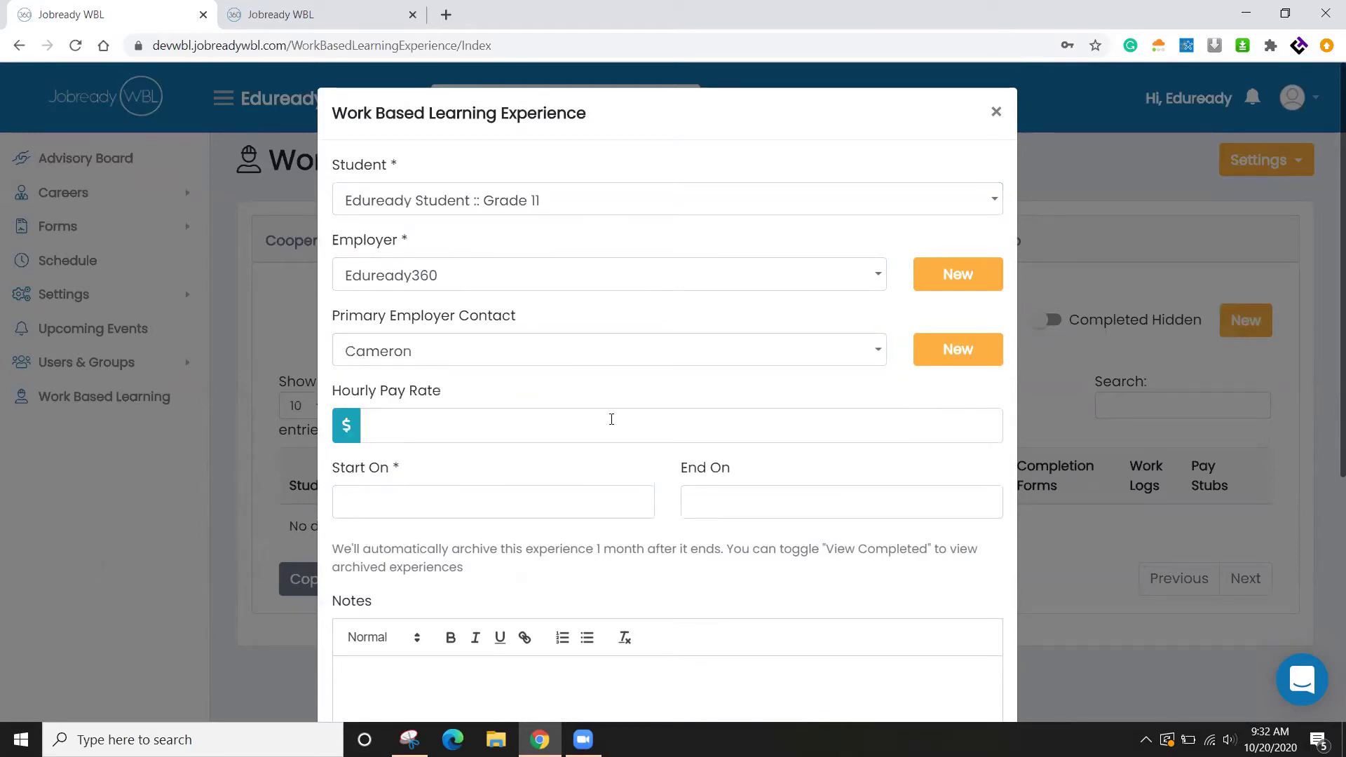
Enter 15.00 hourly pay and start date 10/20/2020, then add the experience
scroll(610, 419, "down", 2)
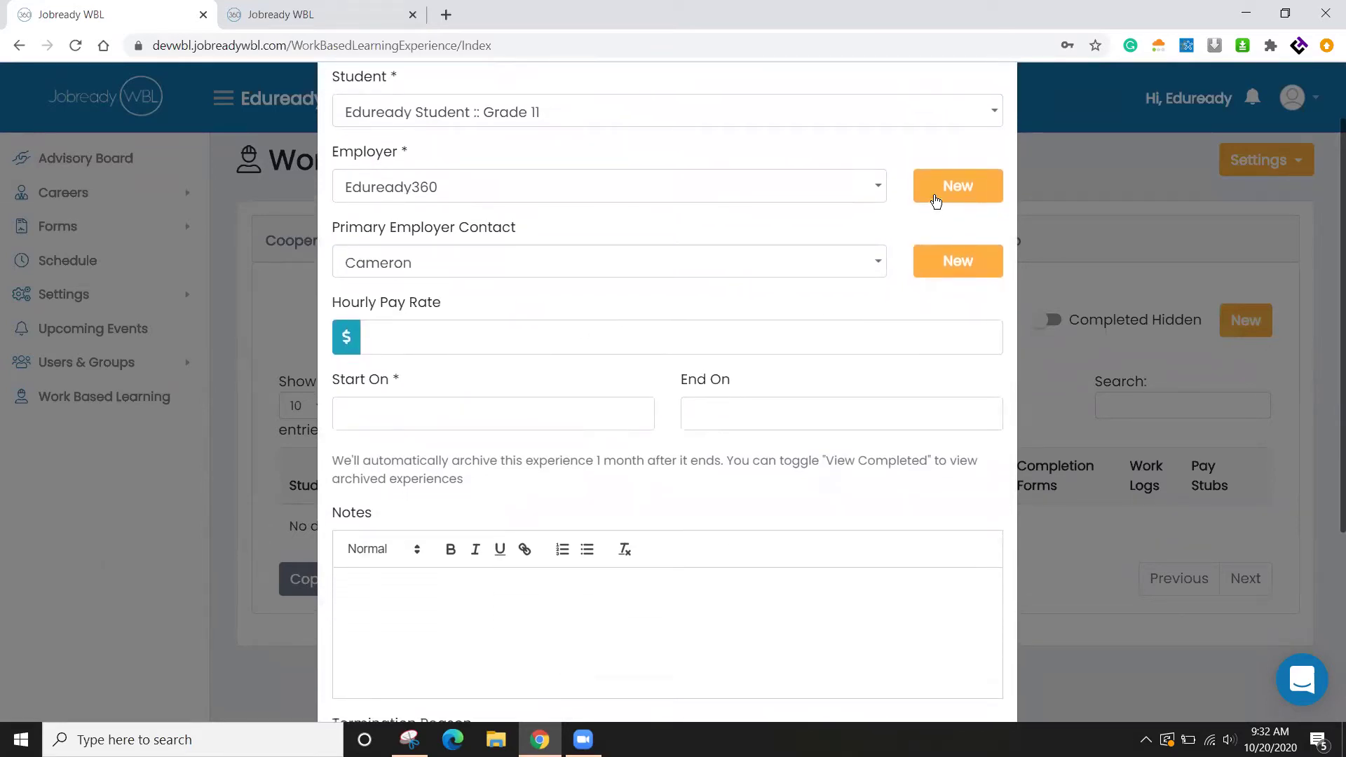
left_click(442, 338)
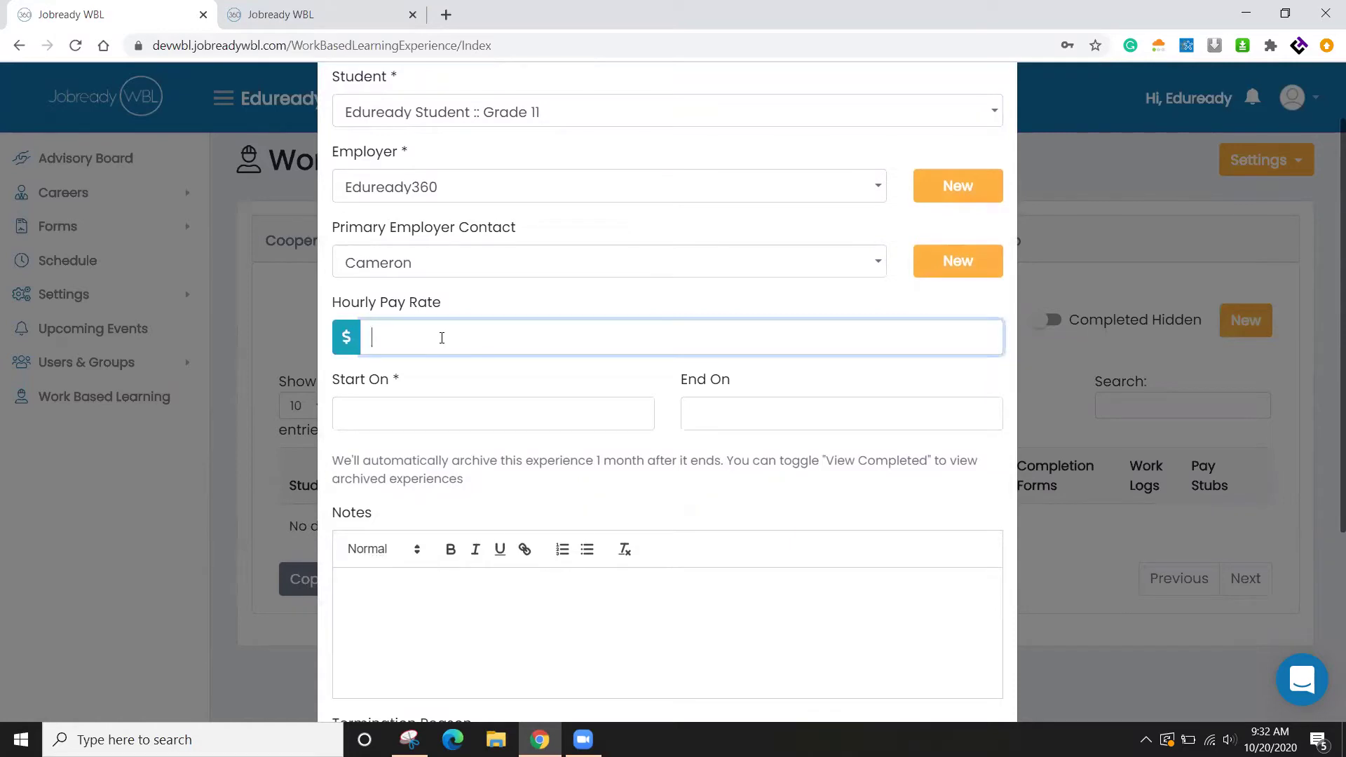
type("15.00")
left_click(429, 398)
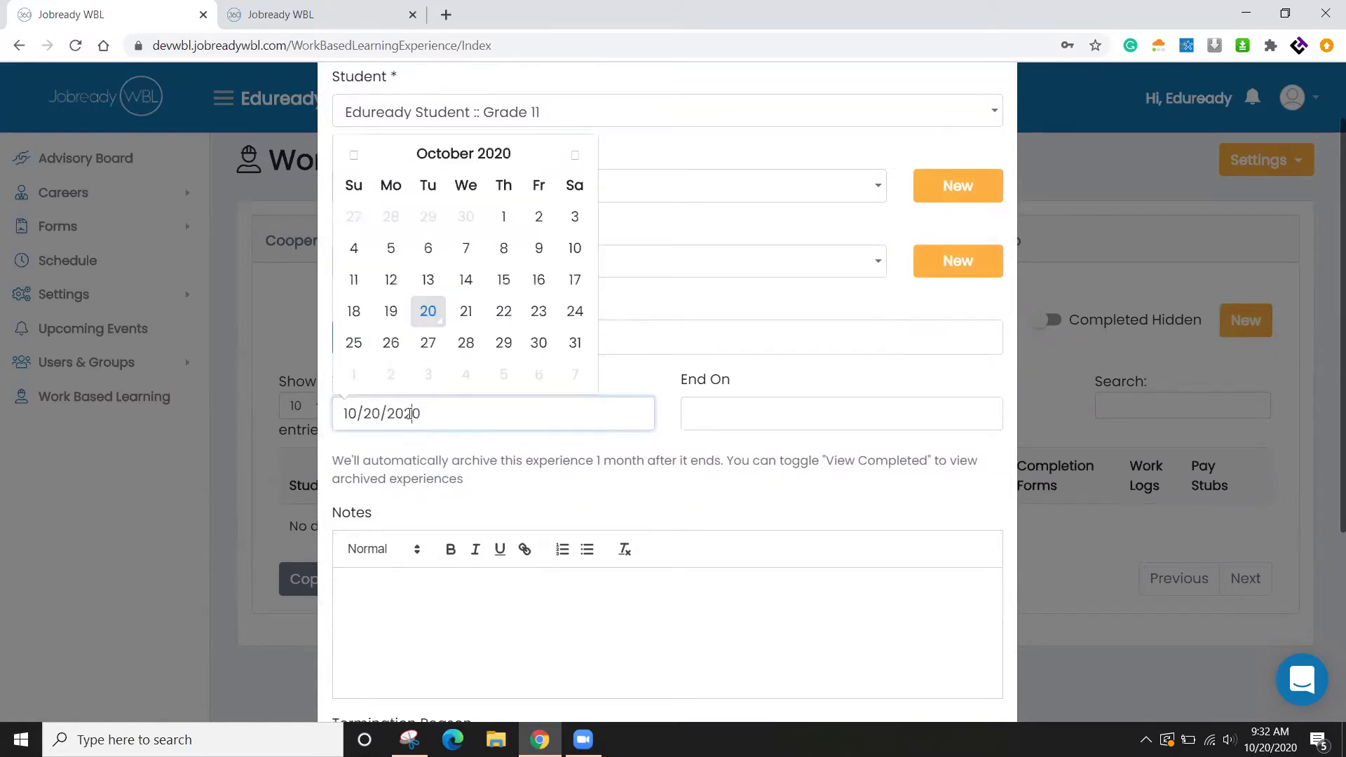
left_click(429, 314)
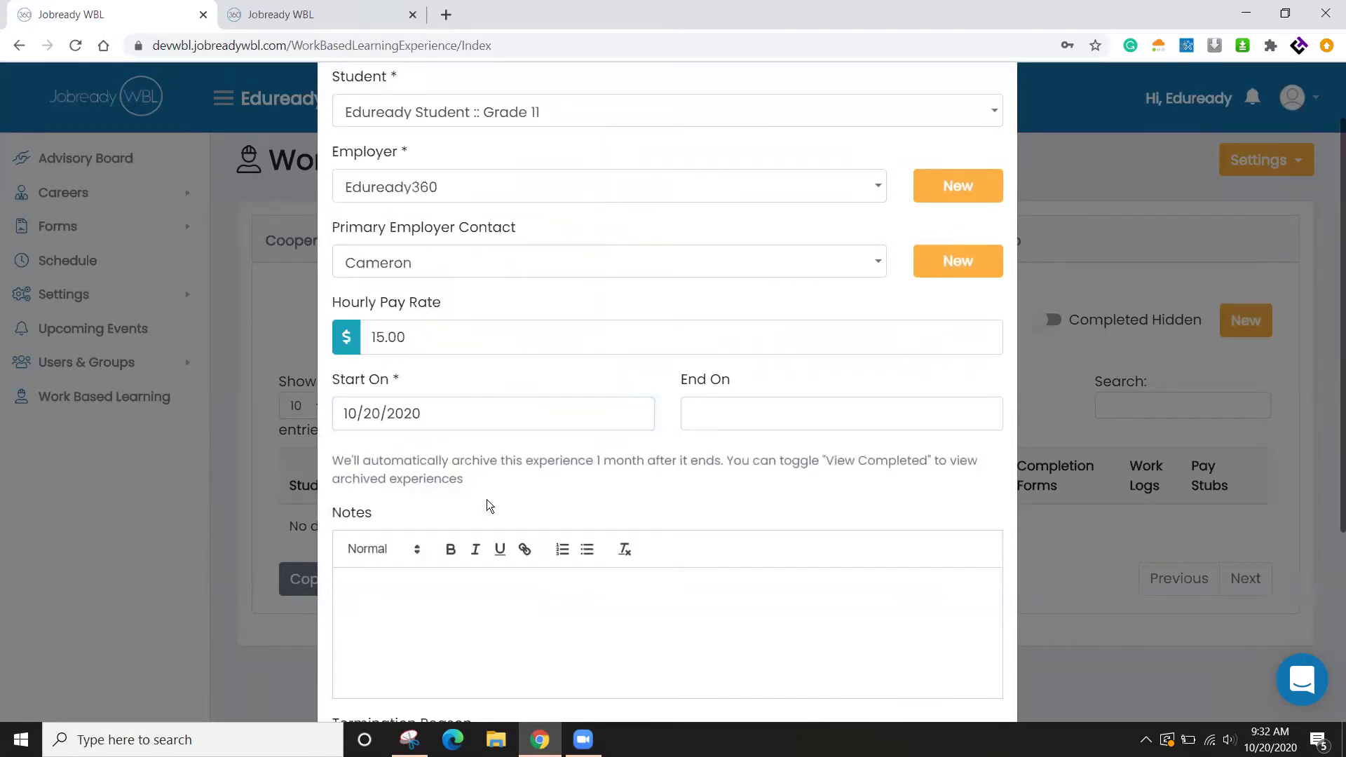
scroll(486, 499, "down", 4)
scroll(487, 499, "up", 2)
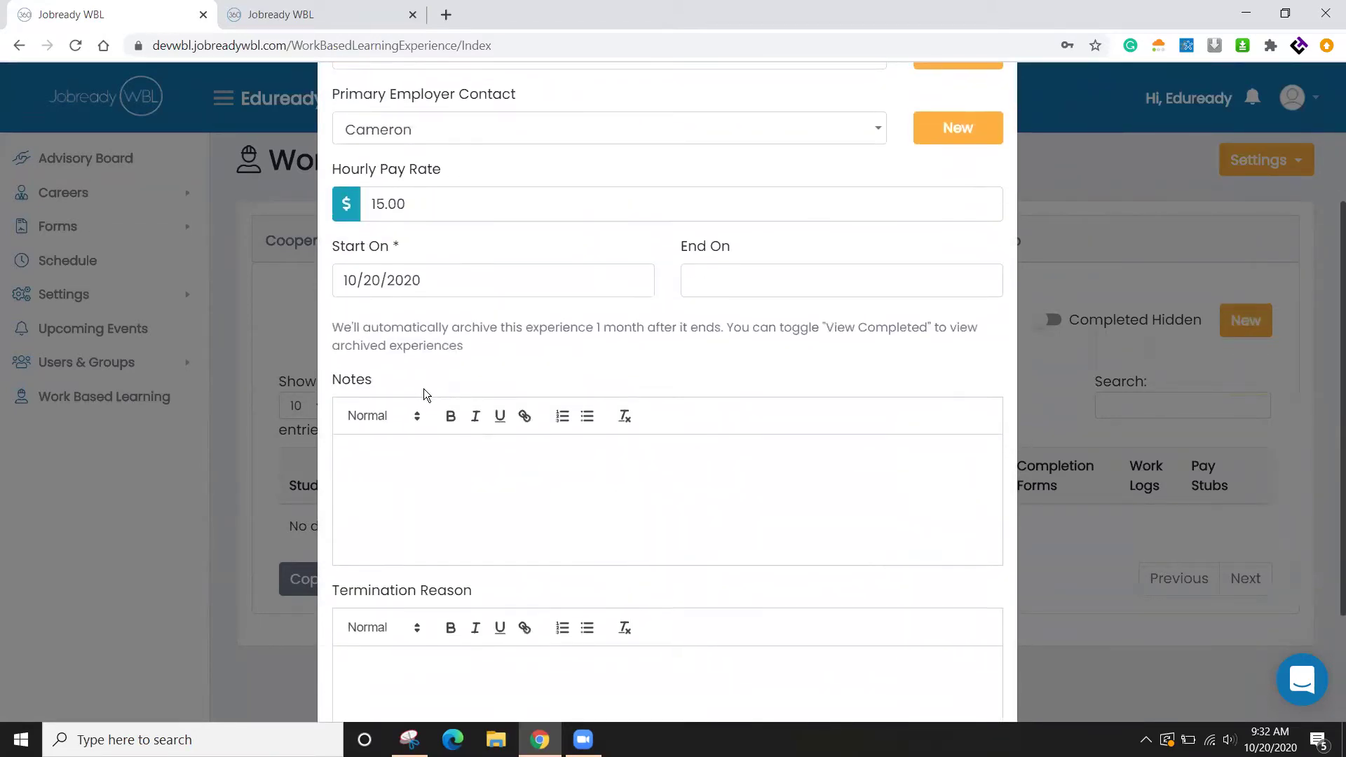
scroll(423, 389, "down", 2)
left_click(879, 672)
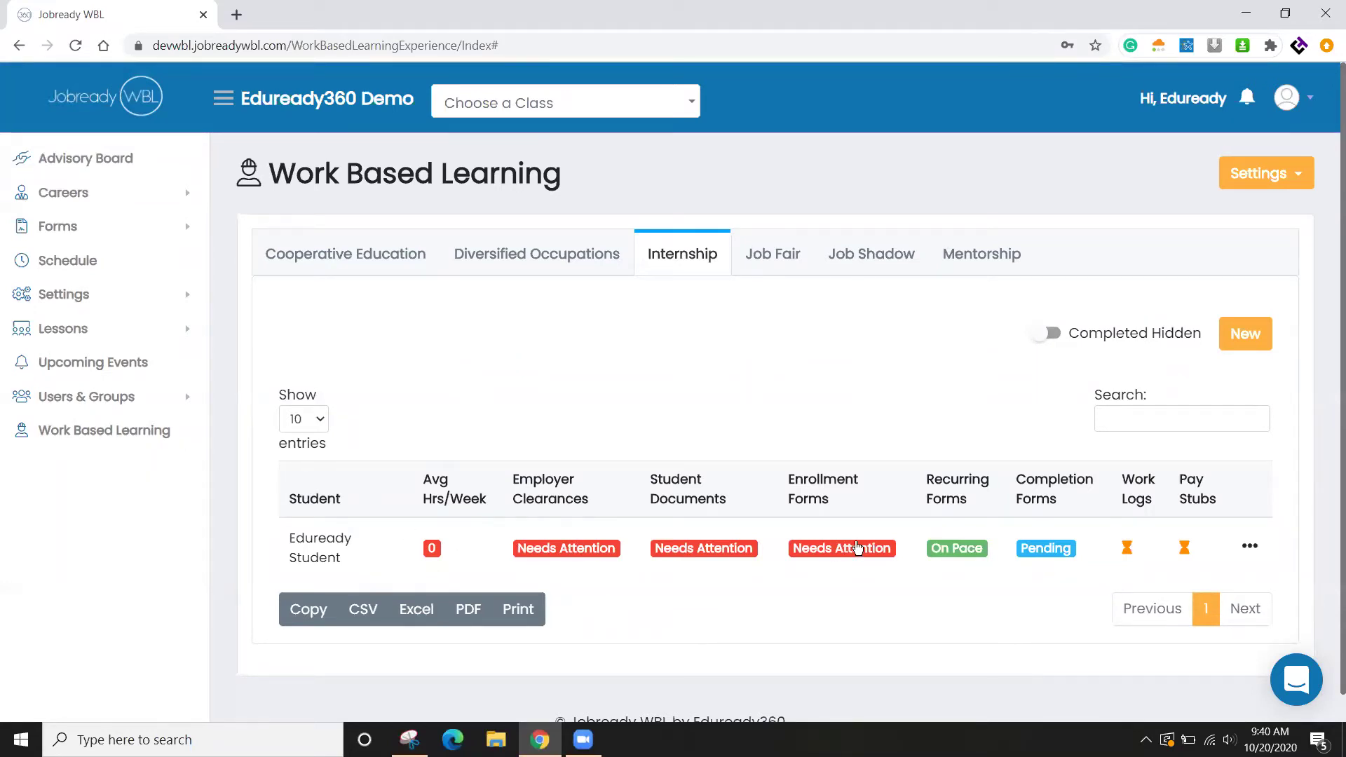
Toggle Has Clearance off and on for the FBI Criminal History clearance, then discard the edits
left_click(548, 556)
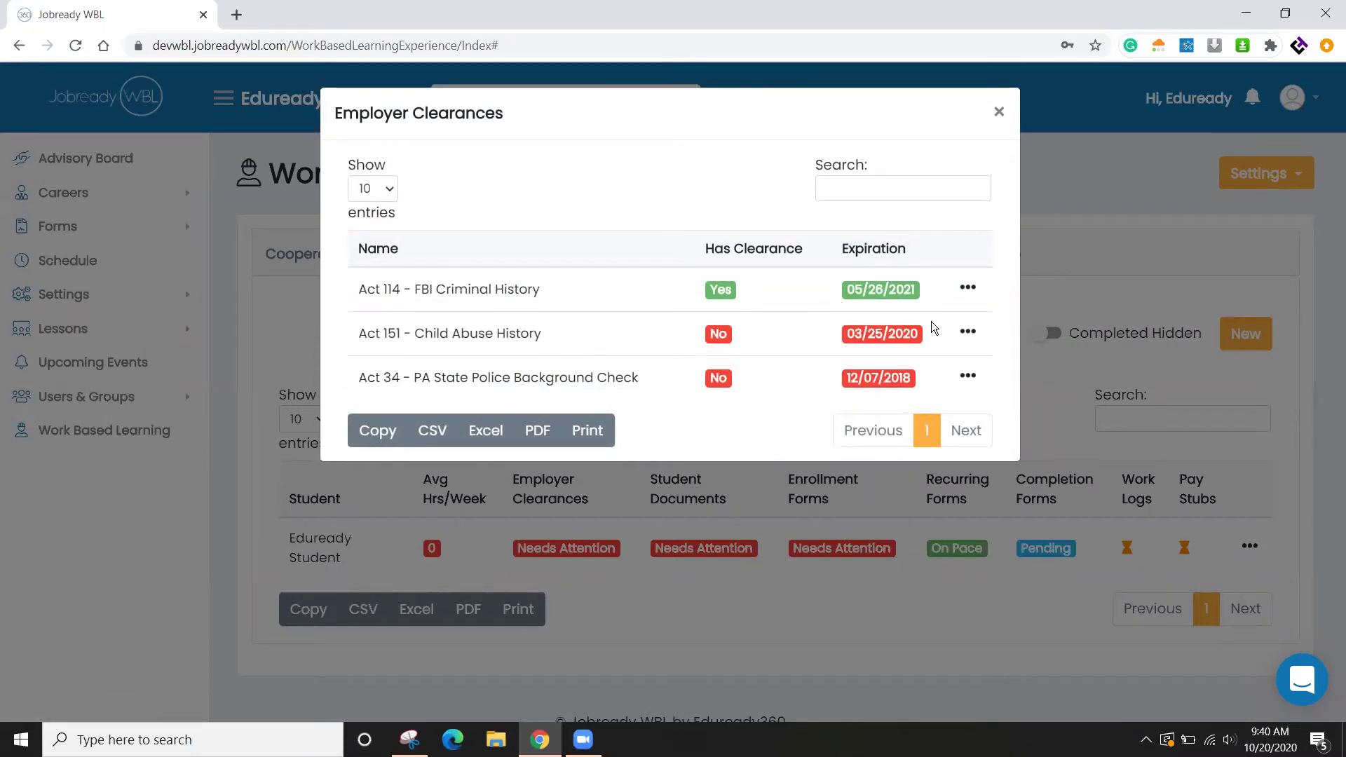
left_click(968, 288)
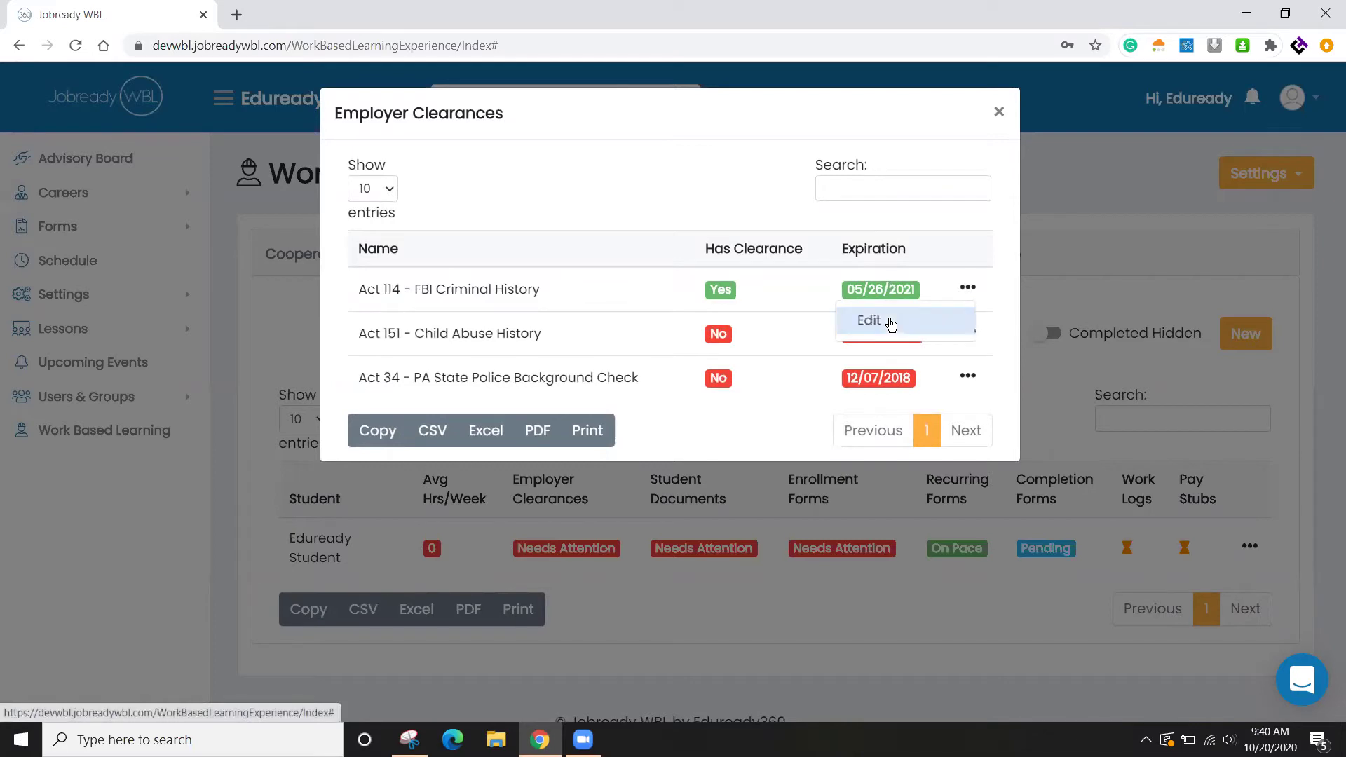
left_click(869, 321)
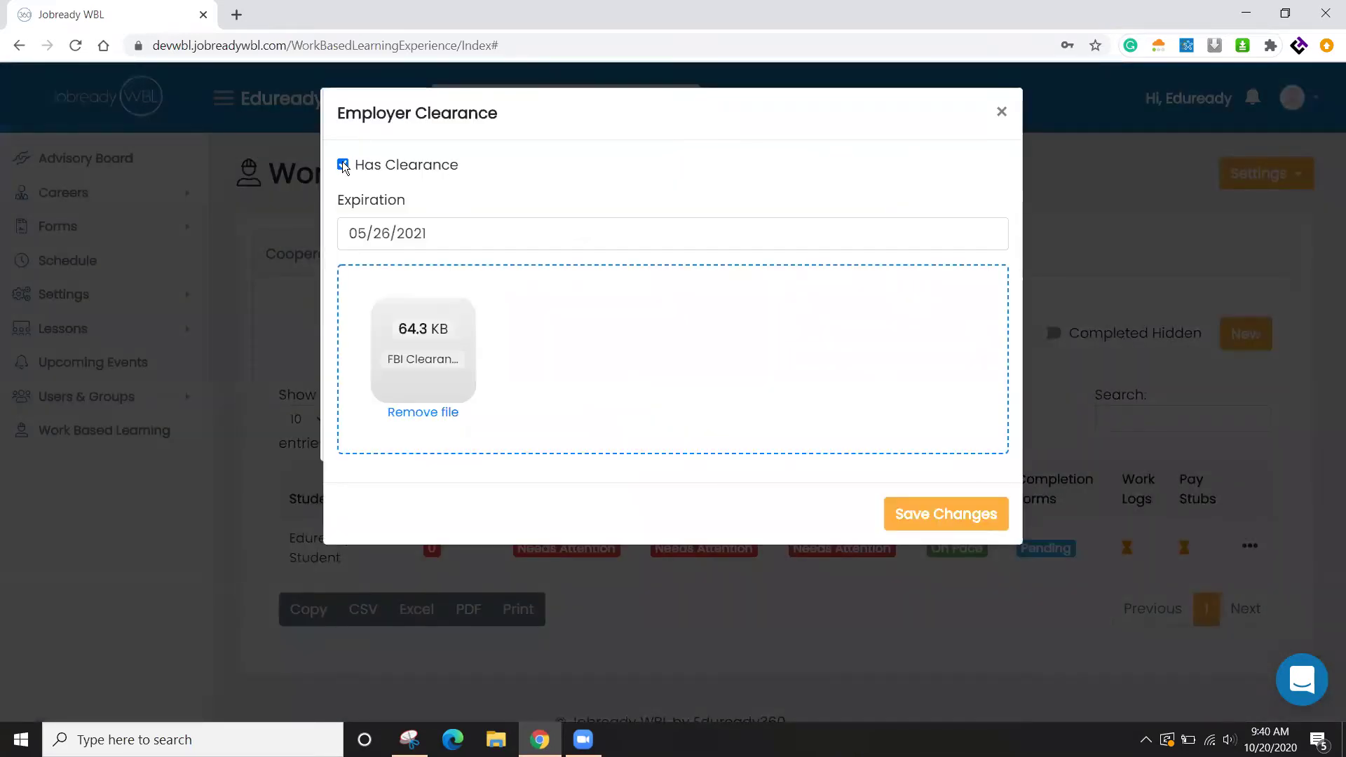
left_click(342, 166)
left_click(343, 166)
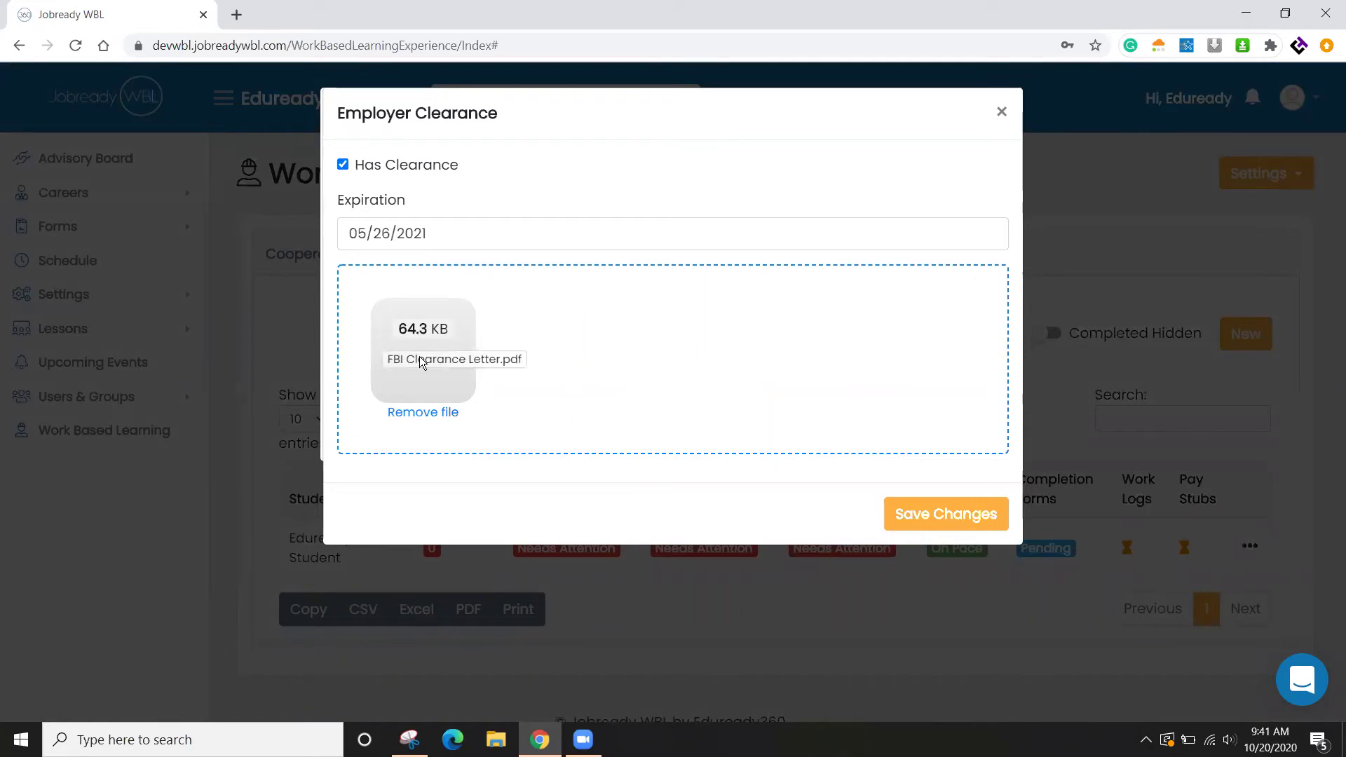
left_click(1002, 113)
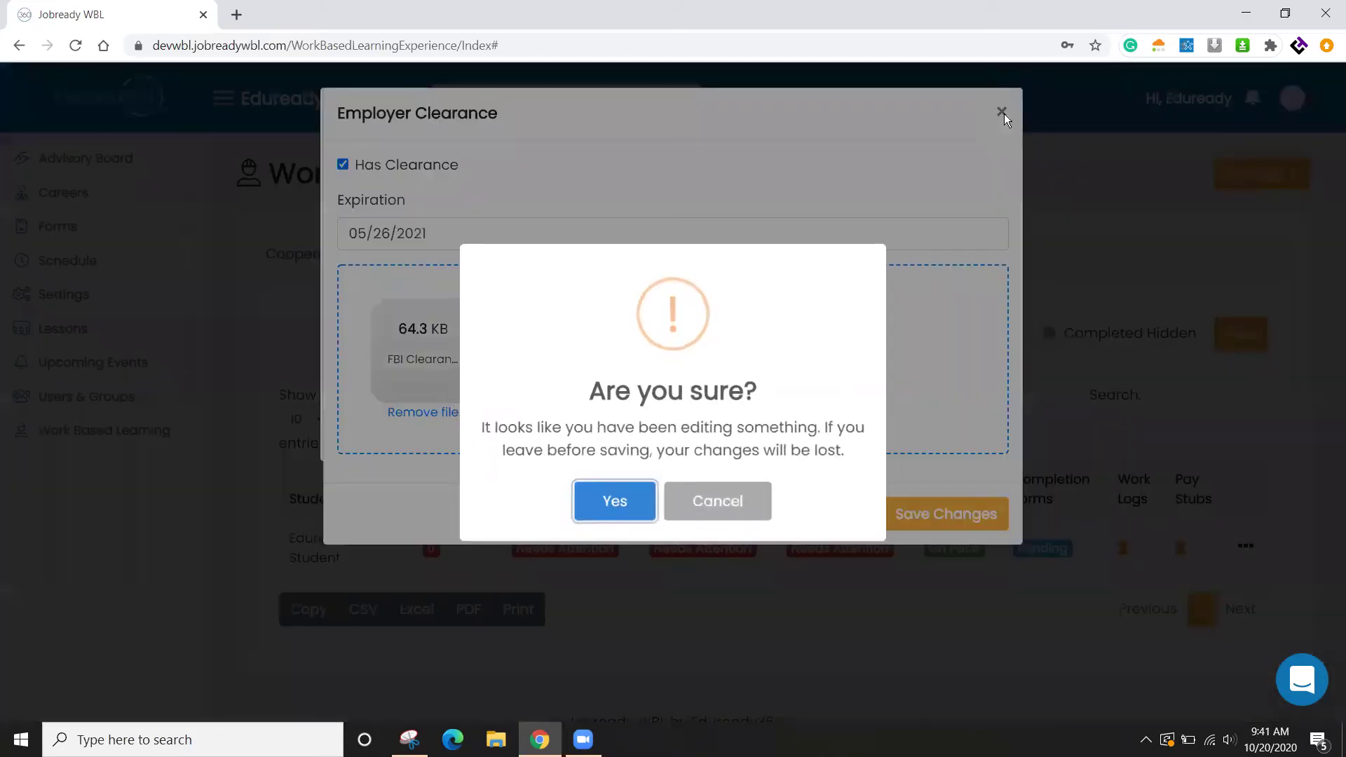
left_click(623, 515)
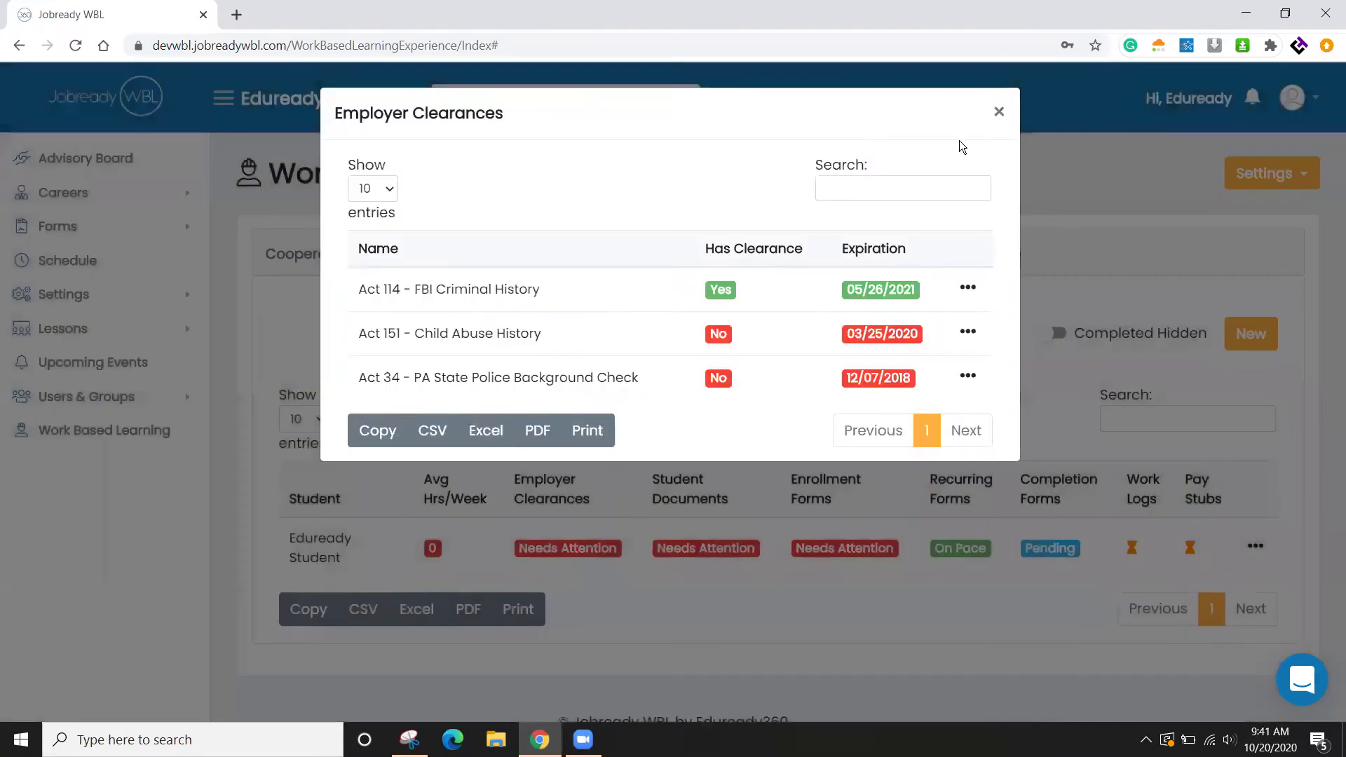
left_click(999, 112)
View the uploaded Auto Insurance document, then bring up the Enrollment Forms statuses
left_click(699, 549)
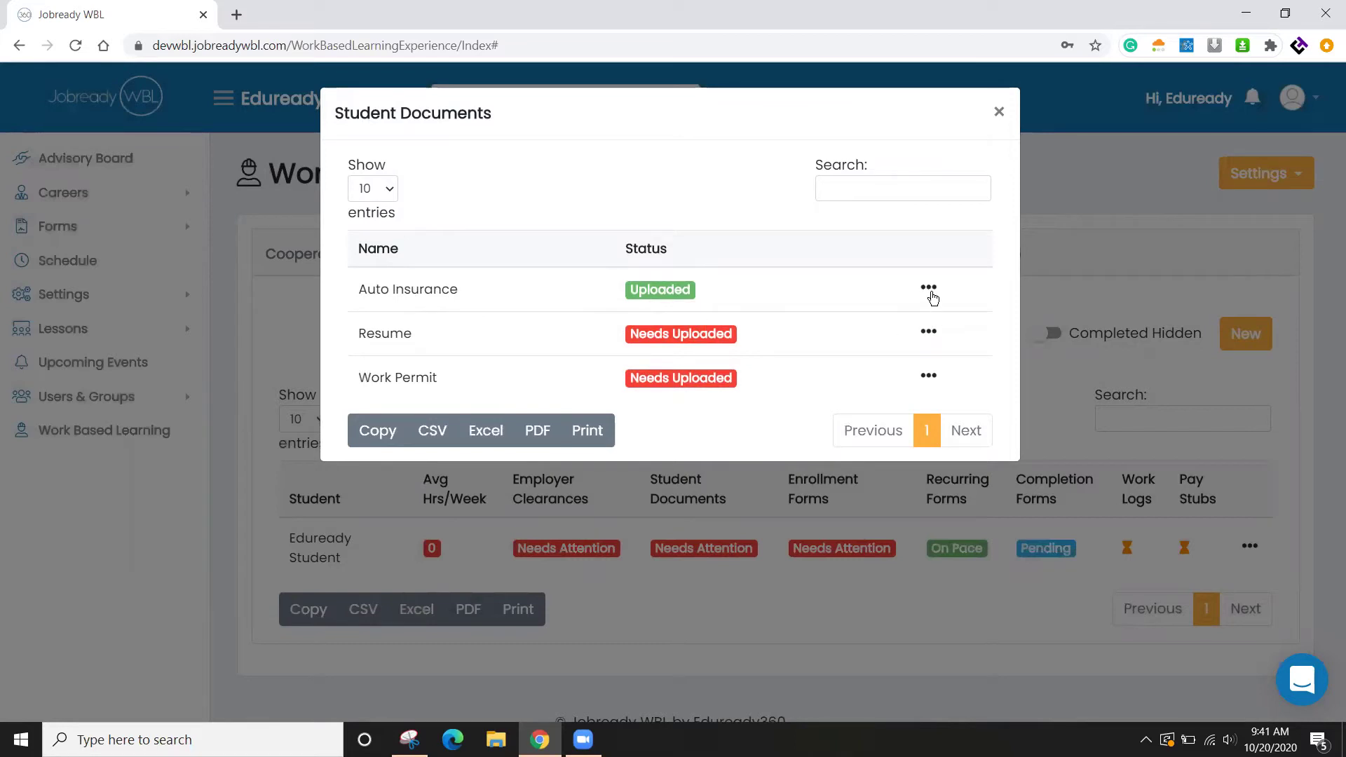
left_click(928, 289)
left_click(852, 324)
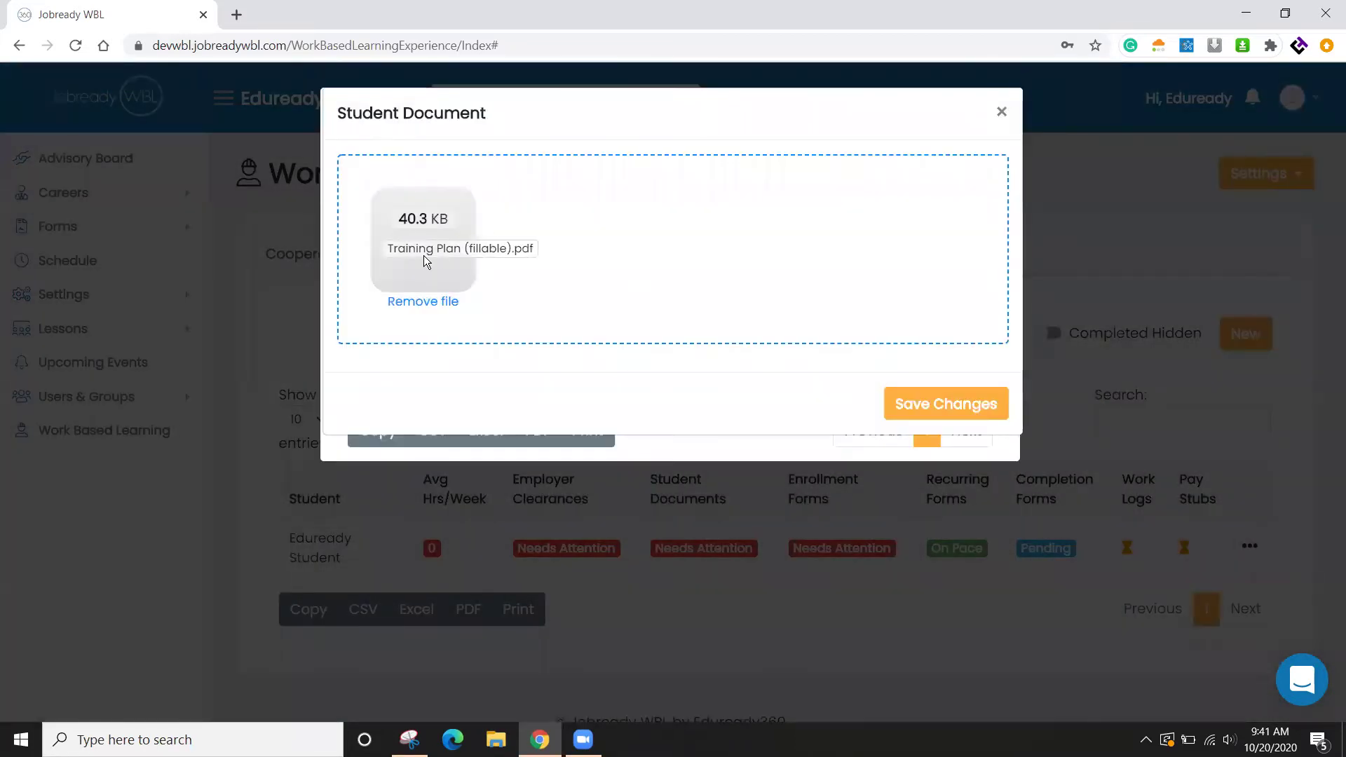
left_click(1001, 113)
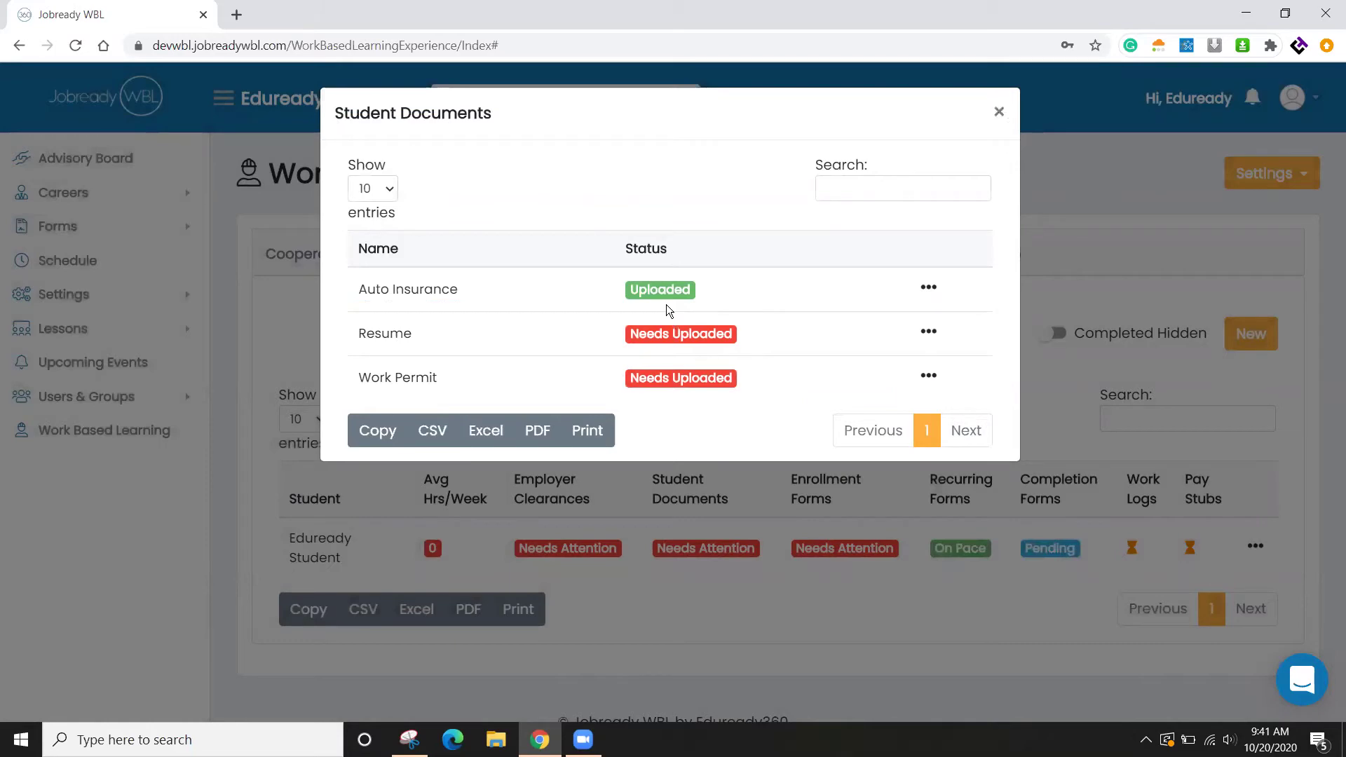
left_click(995, 114)
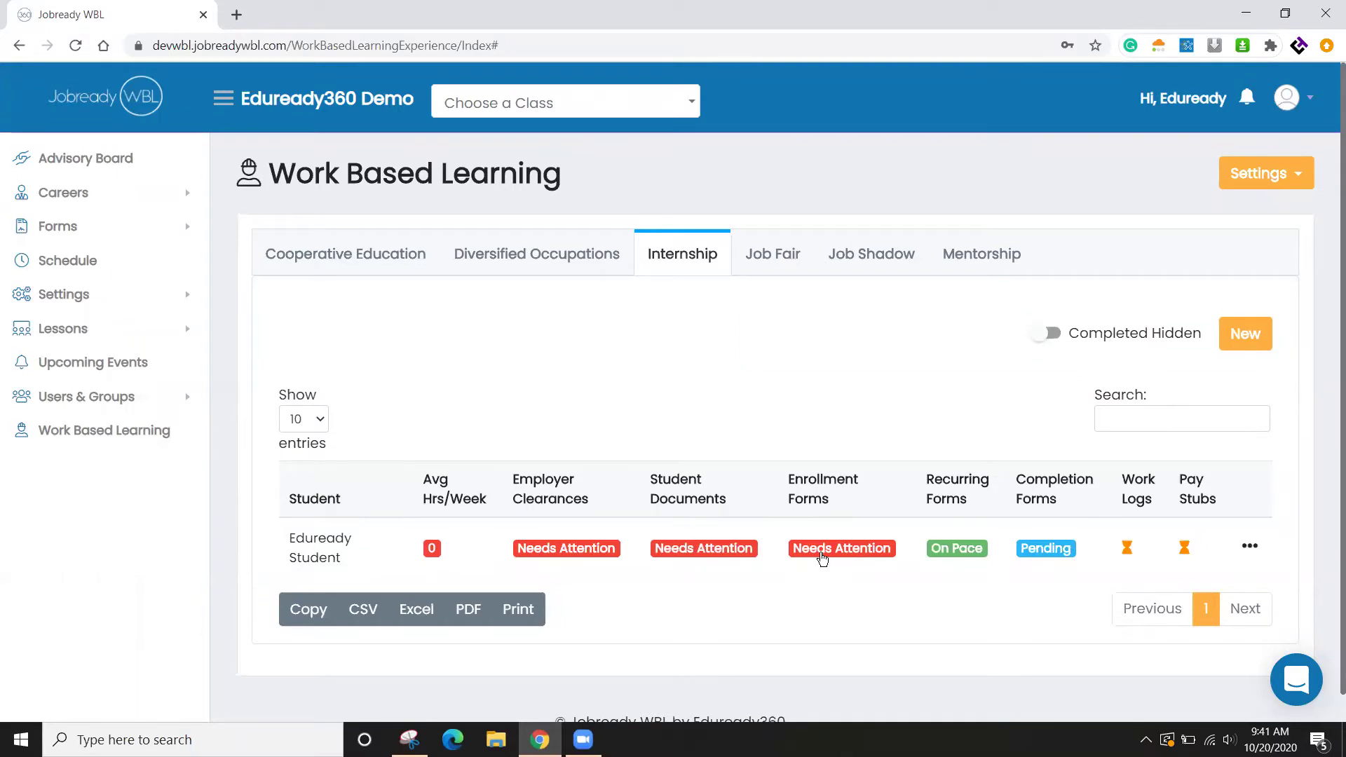
left_click(827, 557)
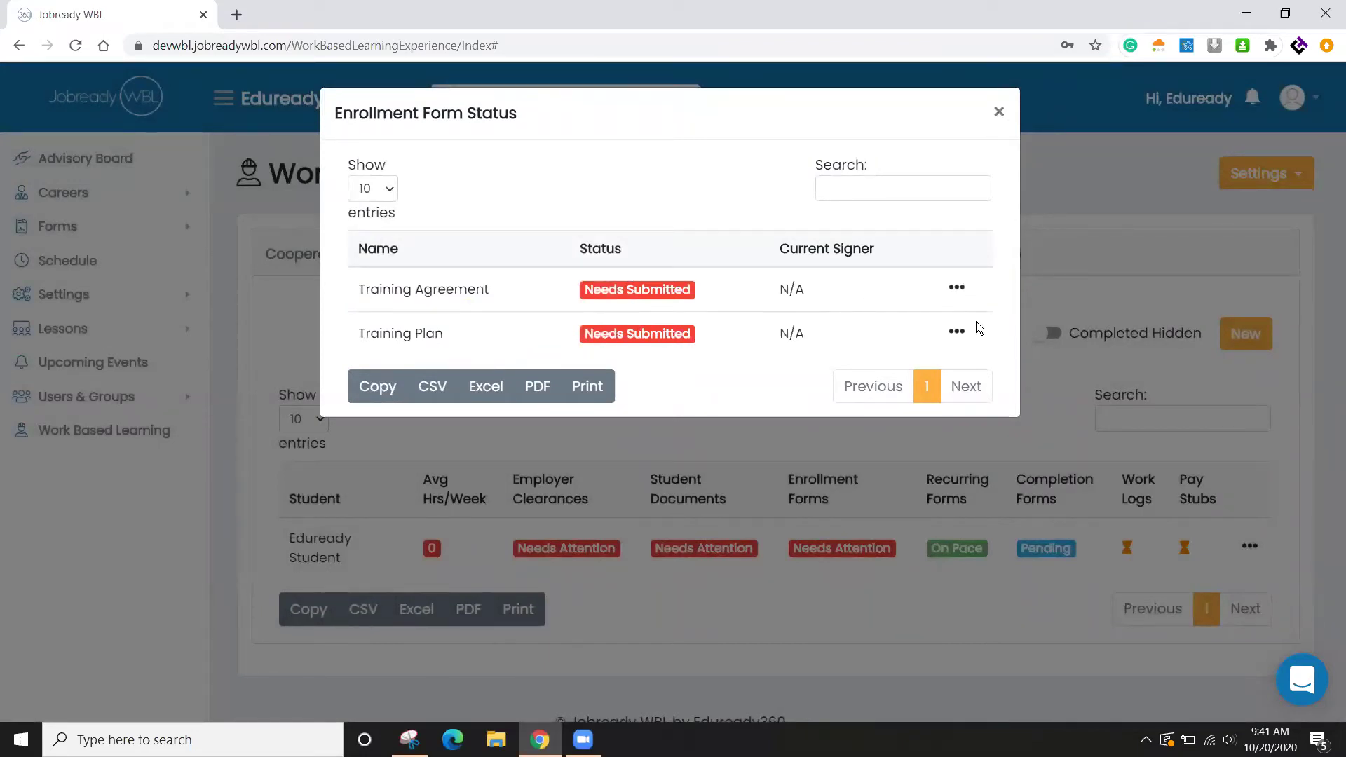
Pick the coop coordinator as the Training Agreement's coordinator signer, closing the form unsubmitted
left_click(958, 291)
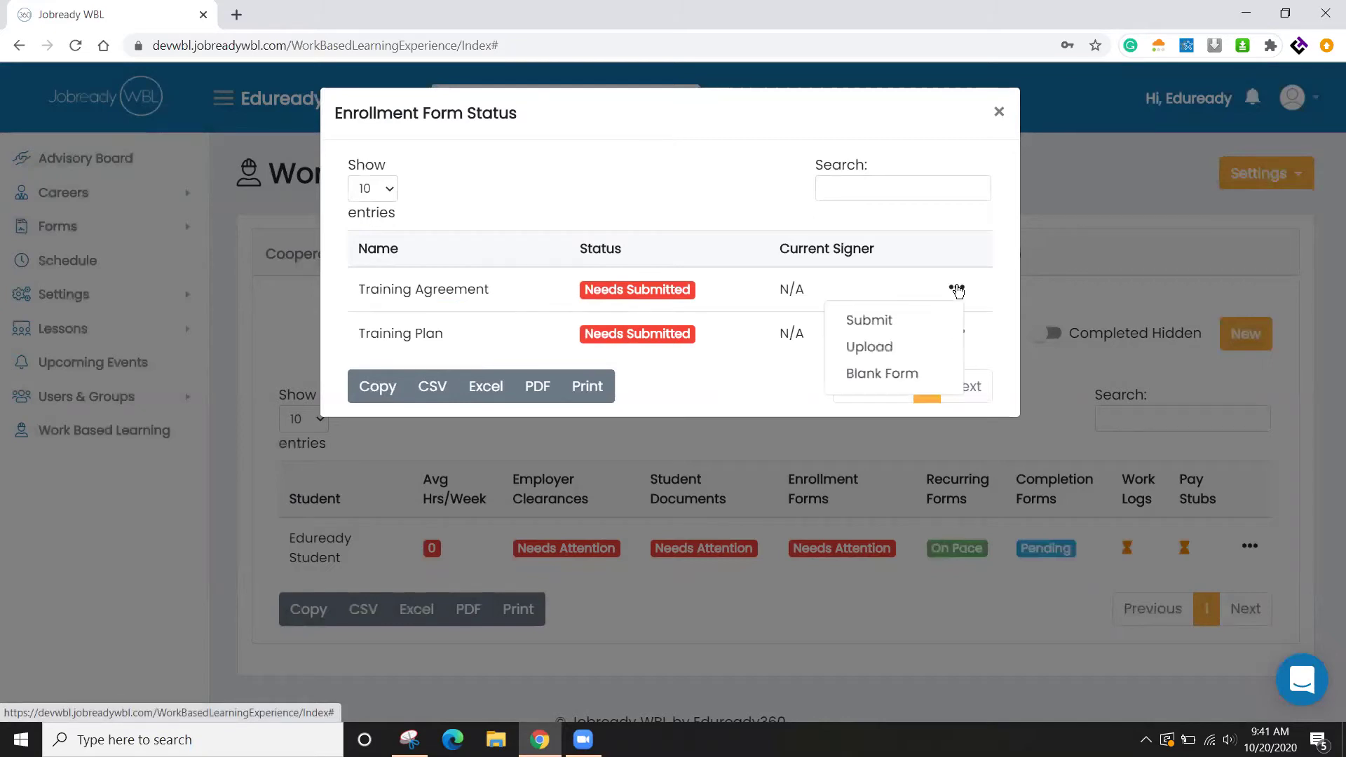
left_click(879, 321)
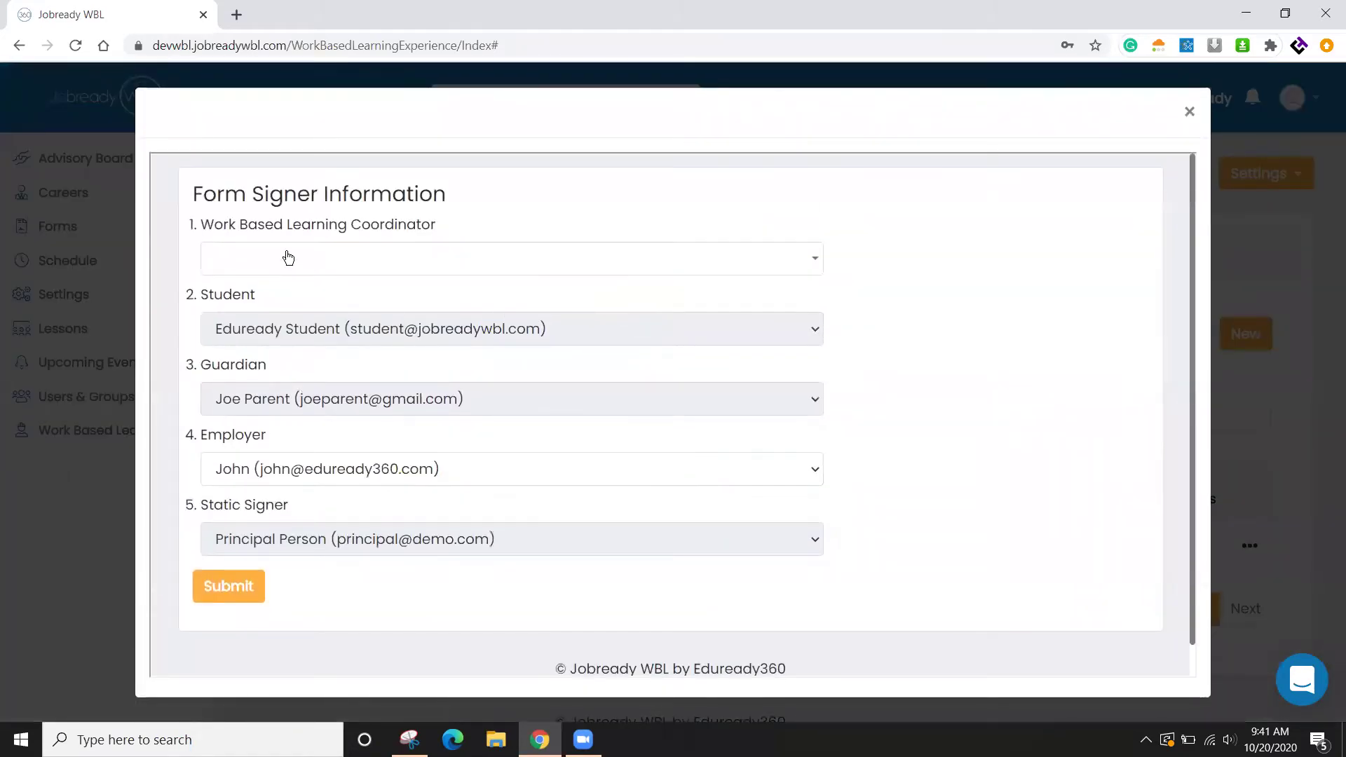
left_click(288, 258)
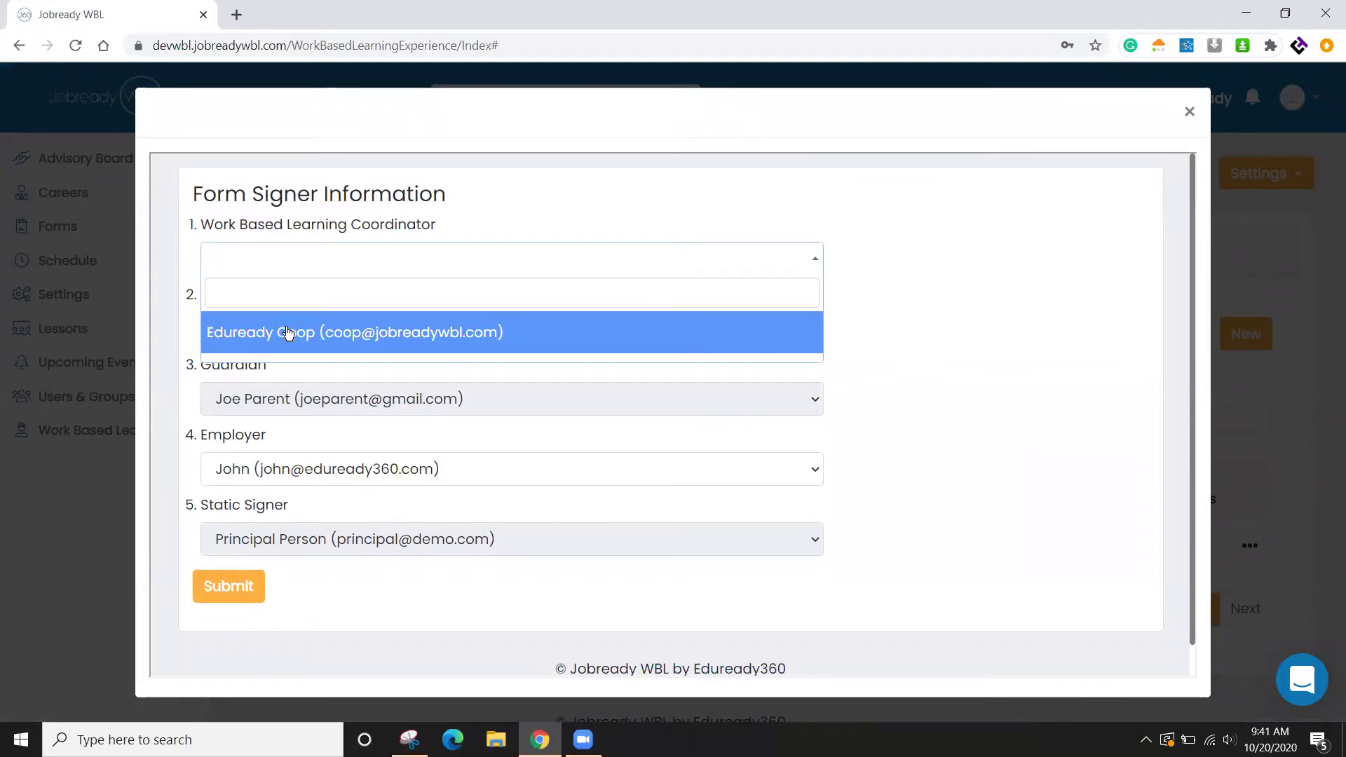
left_click(284, 331)
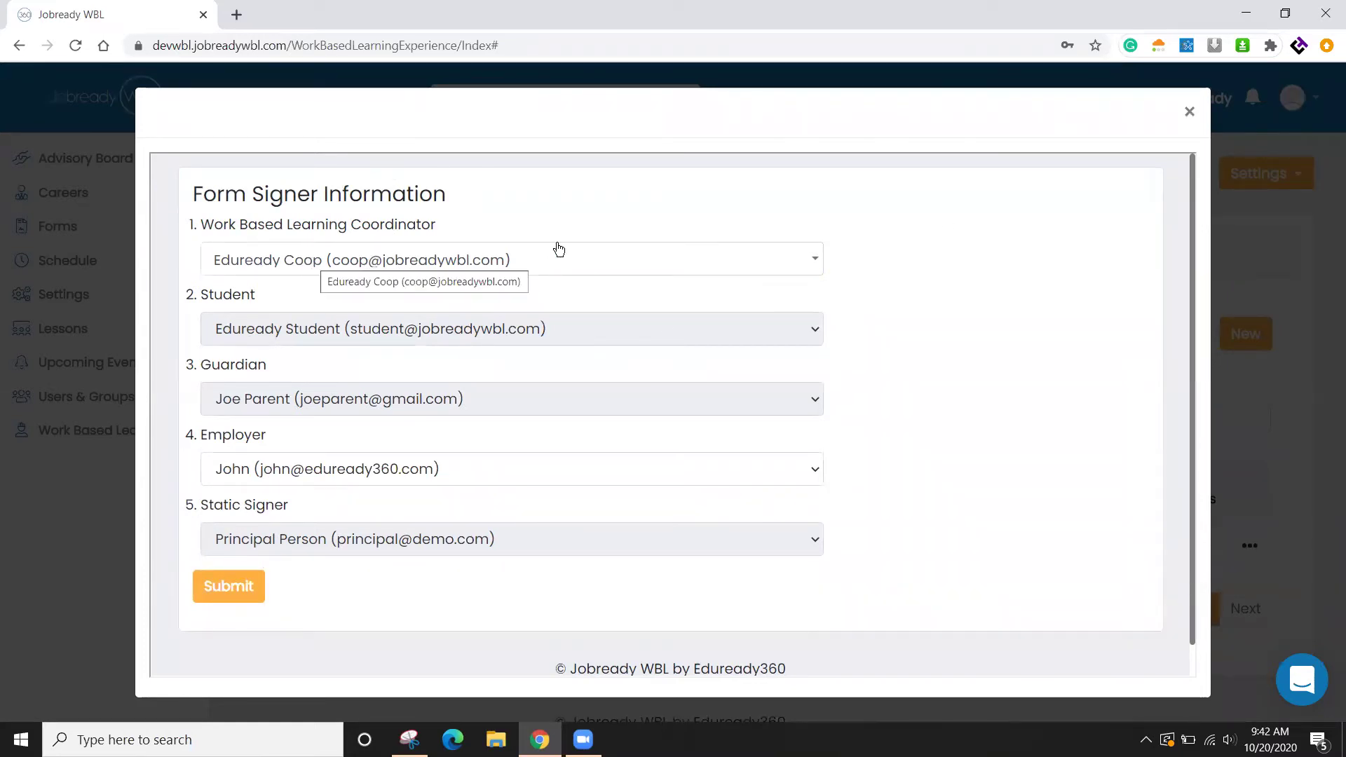
left_click(1190, 112)
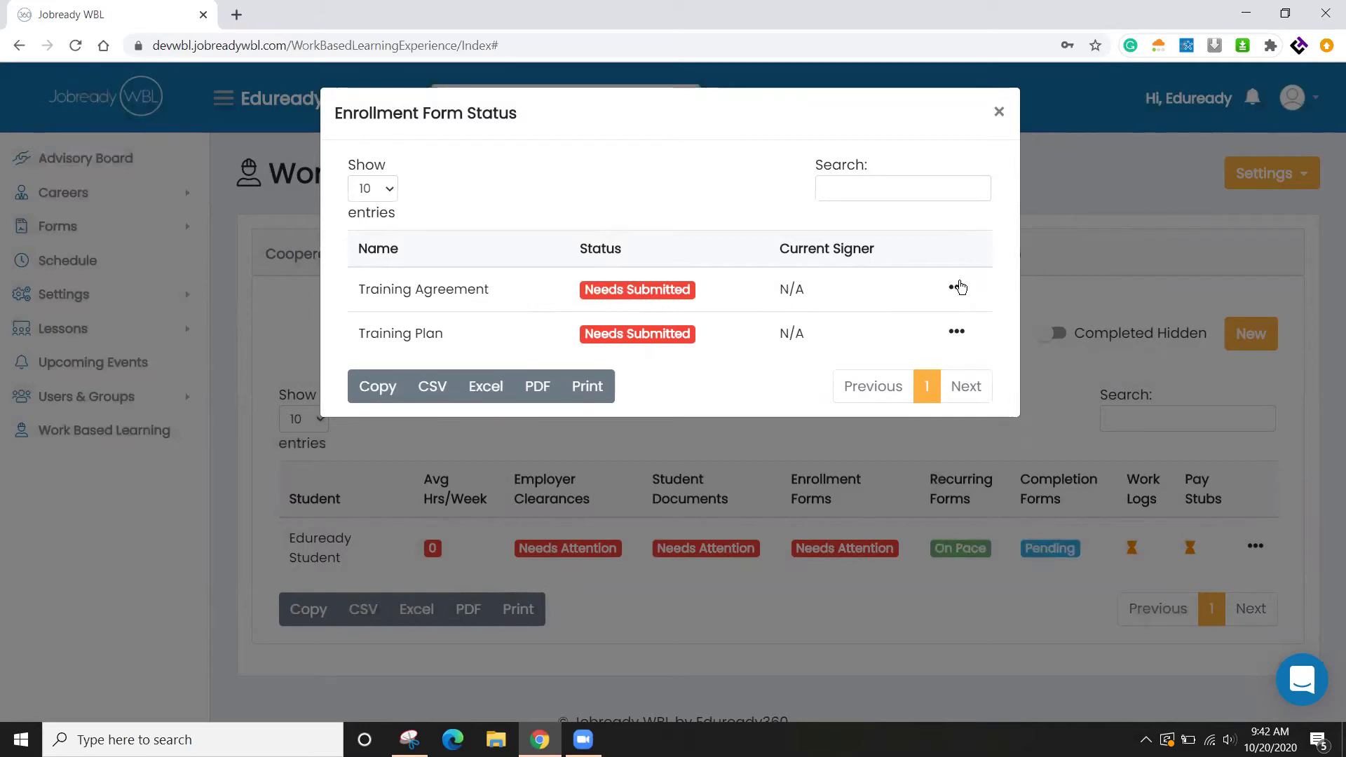
Scroll through the blank Training Agreement for Cooperative Education PDF, then close Enrollment Form Status
left_click(958, 288)
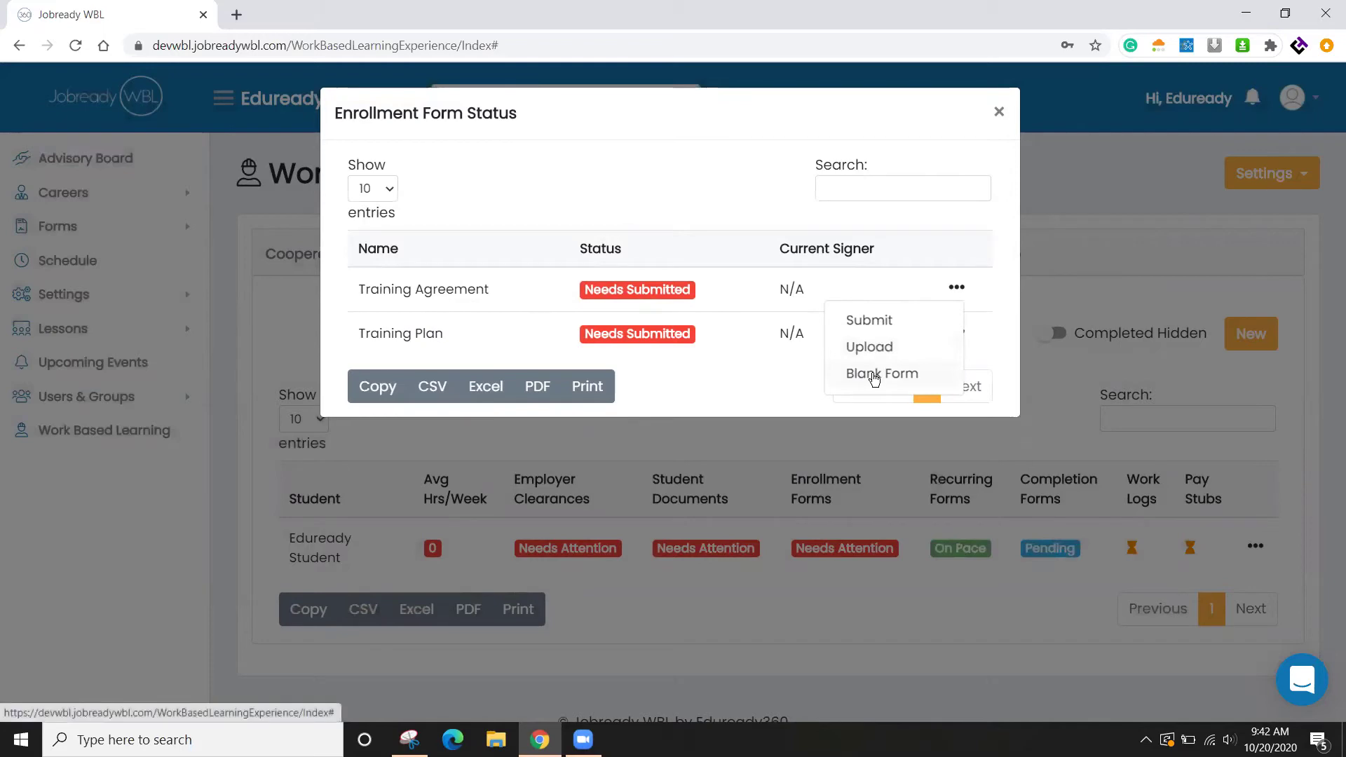
left_click(874, 375)
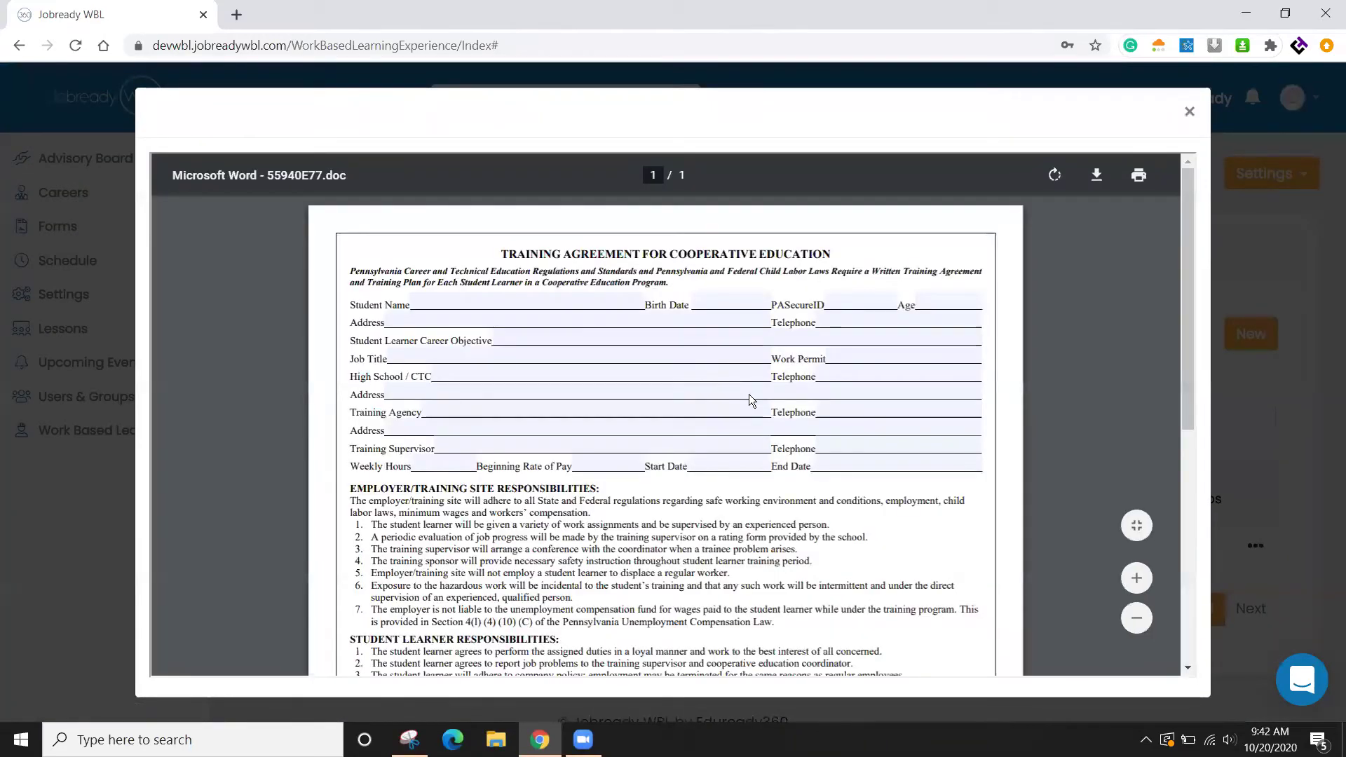
scroll(669, 387, "down", 7)
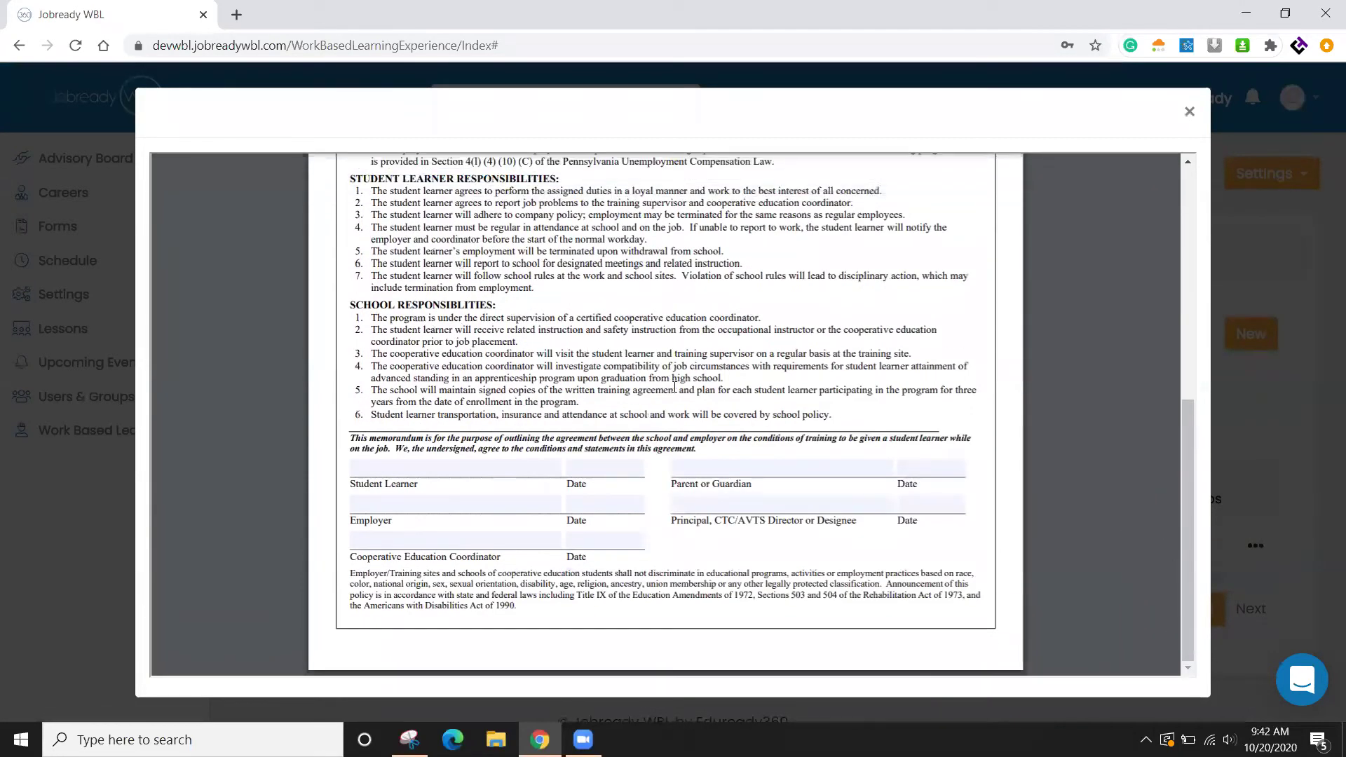
scroll(738, 313, "up", 7)
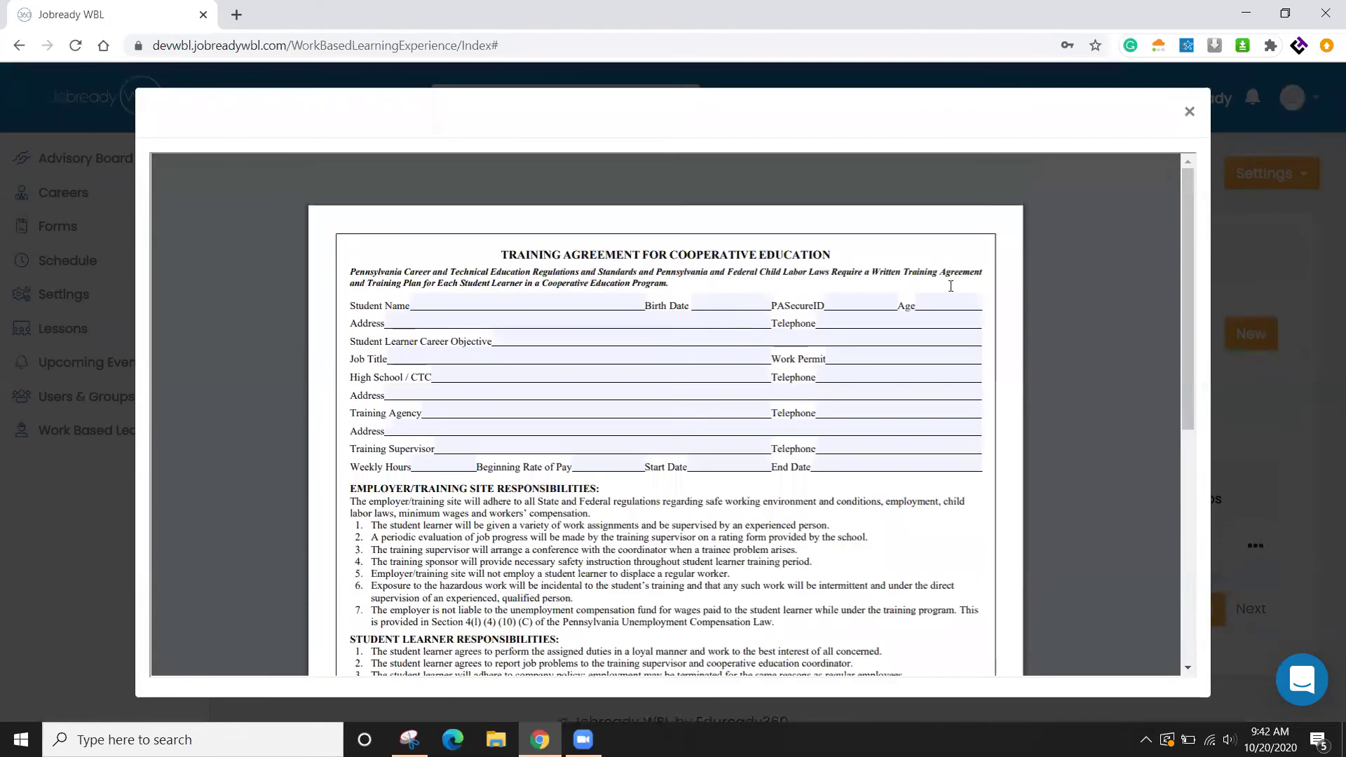
left_click(1190, 112)
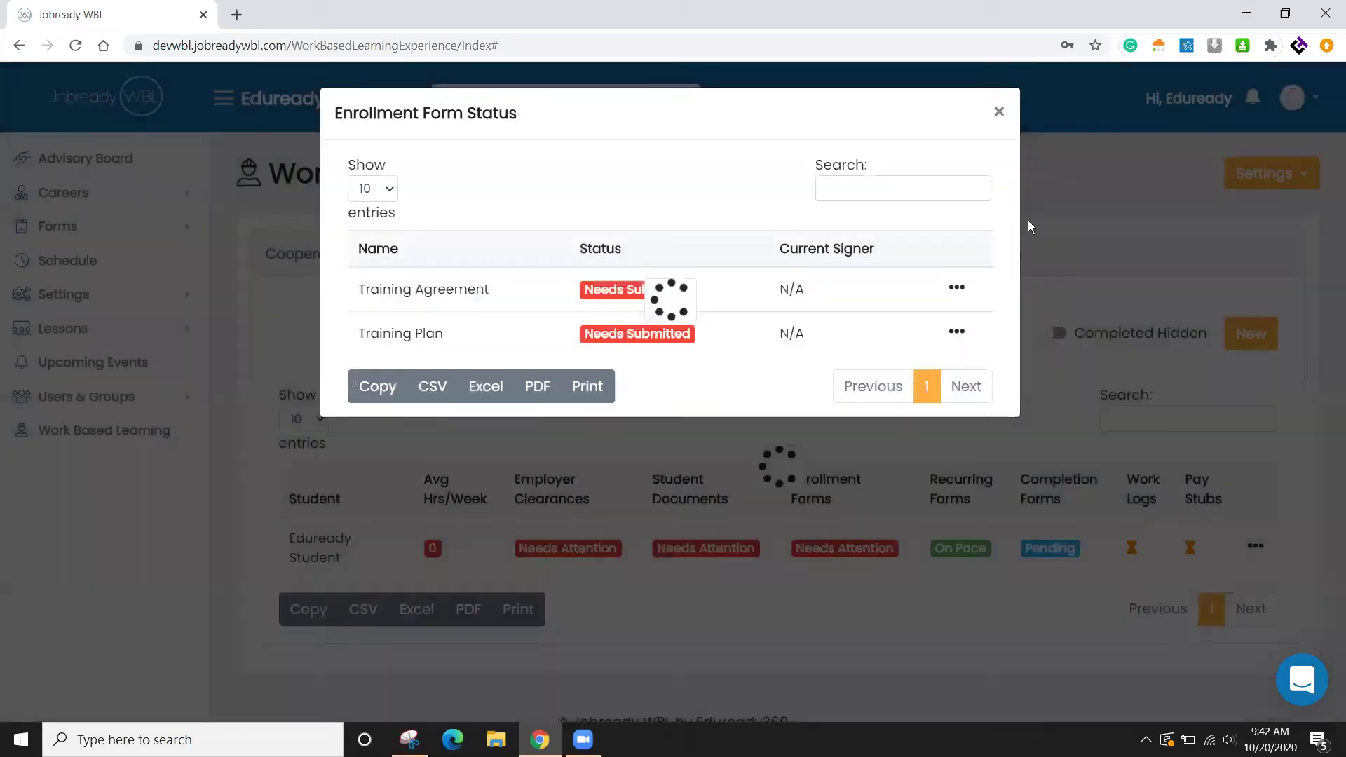
left_click(957, 287)
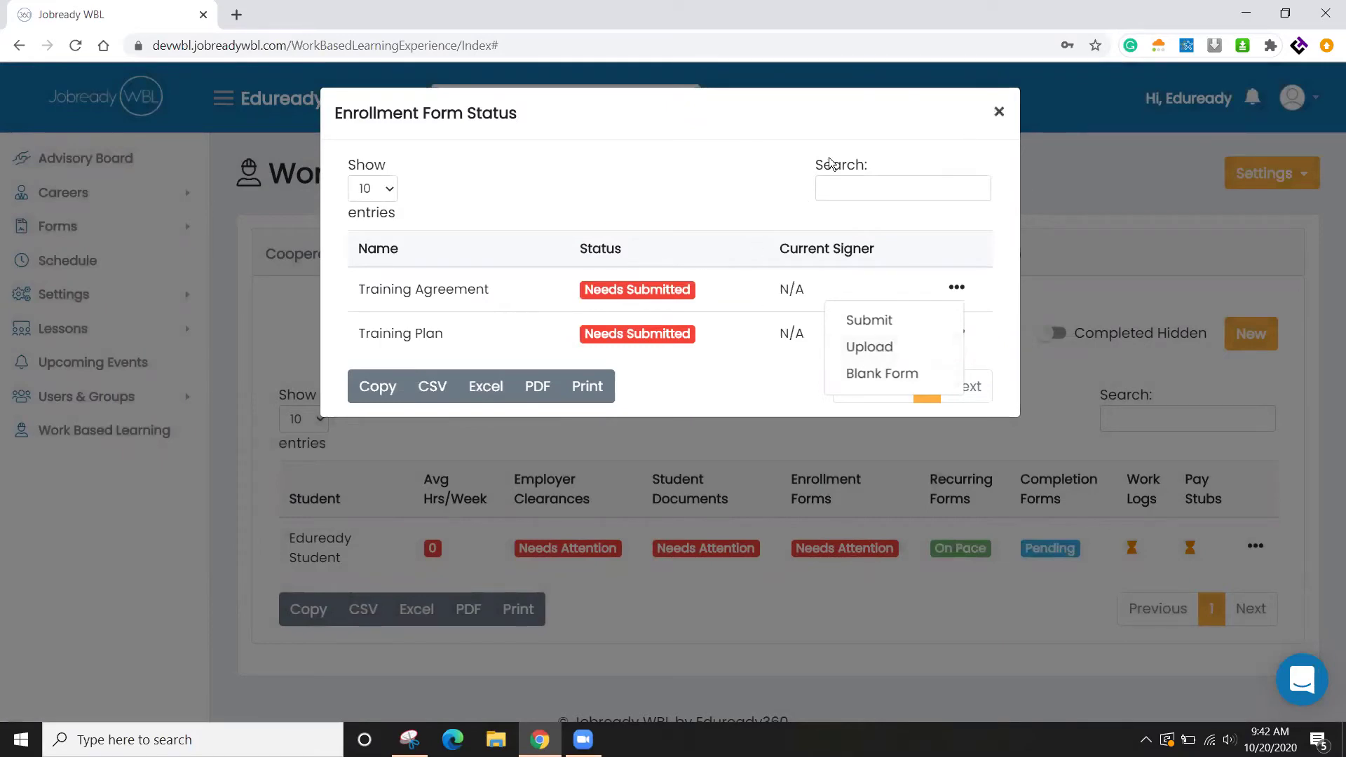
left_click(999, 111)
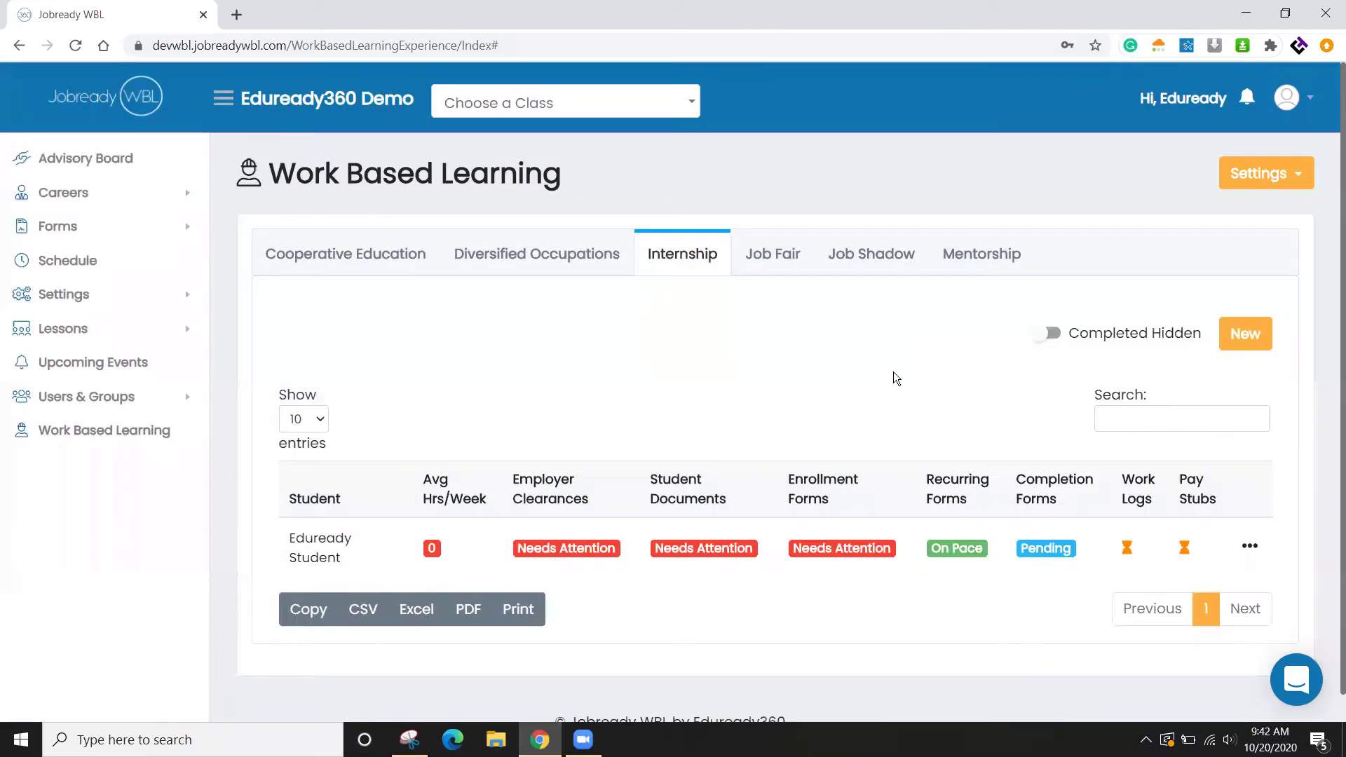
Check the On Pace recurring On Site Visit status and the Pending Exit Survey completion status
left_click(943, 548)
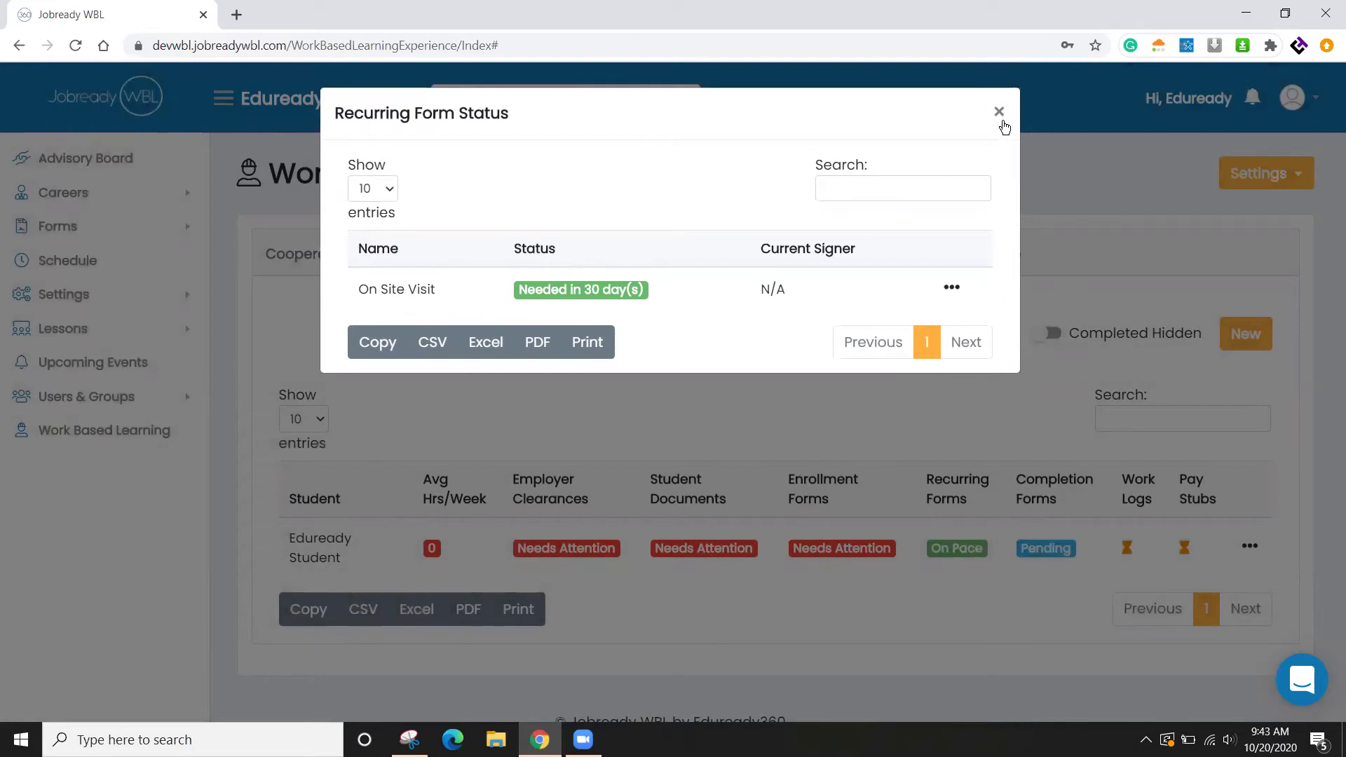
left_click(999, 112)
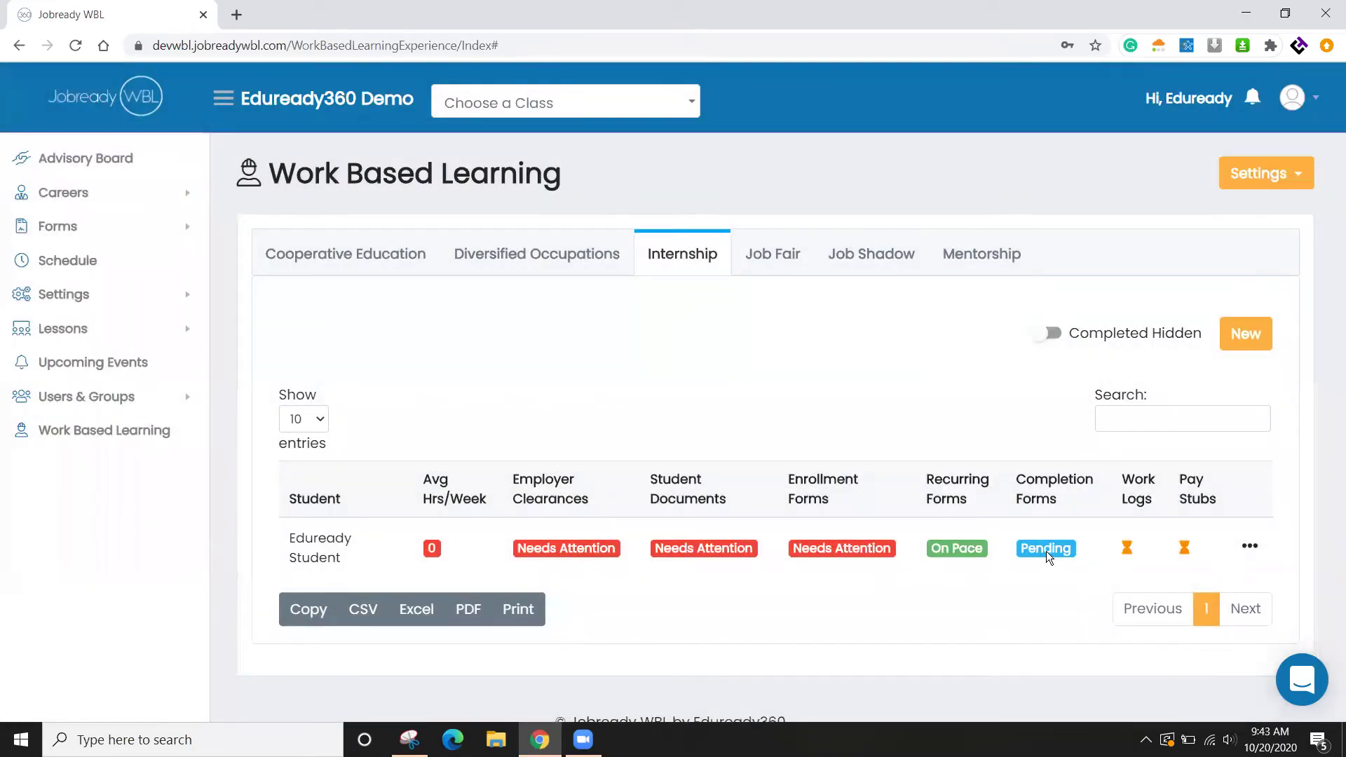
left_click(1046, 549)
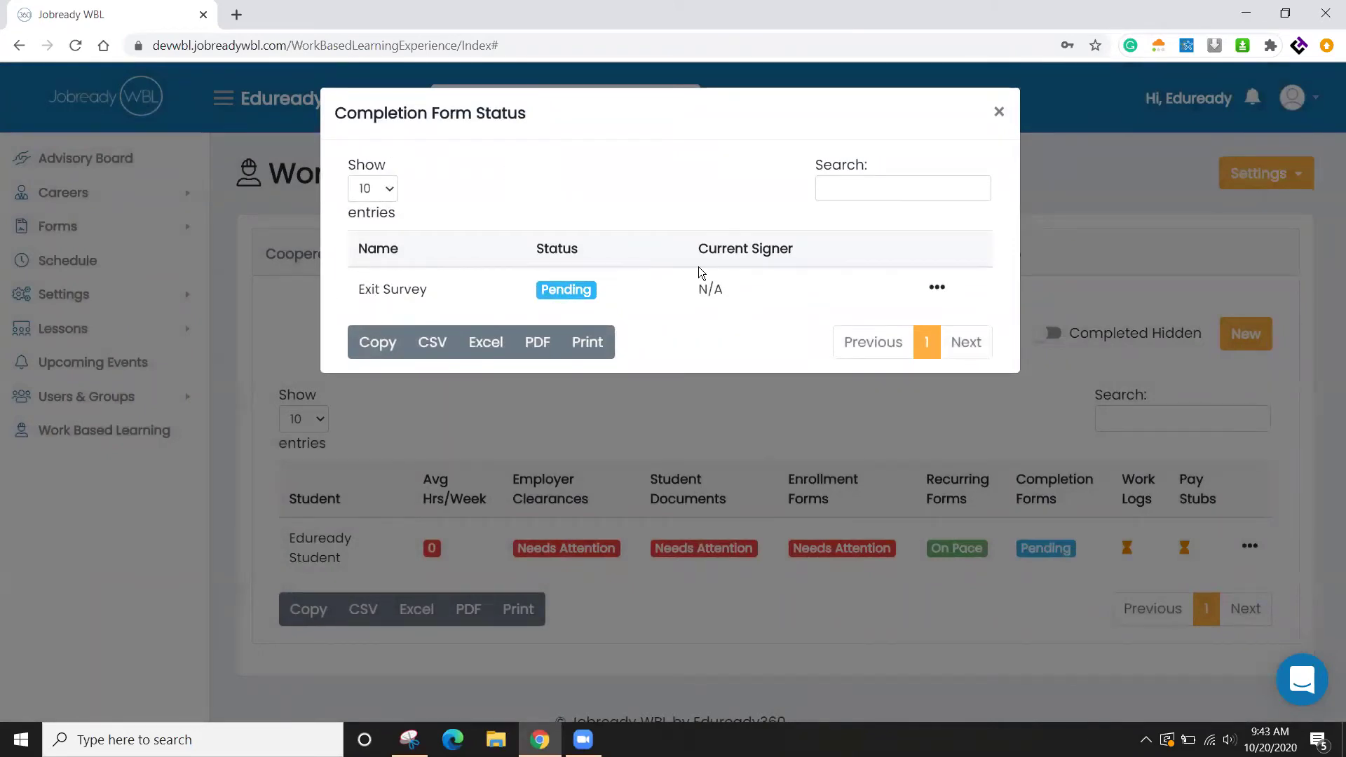
mouse_move(574, 290)
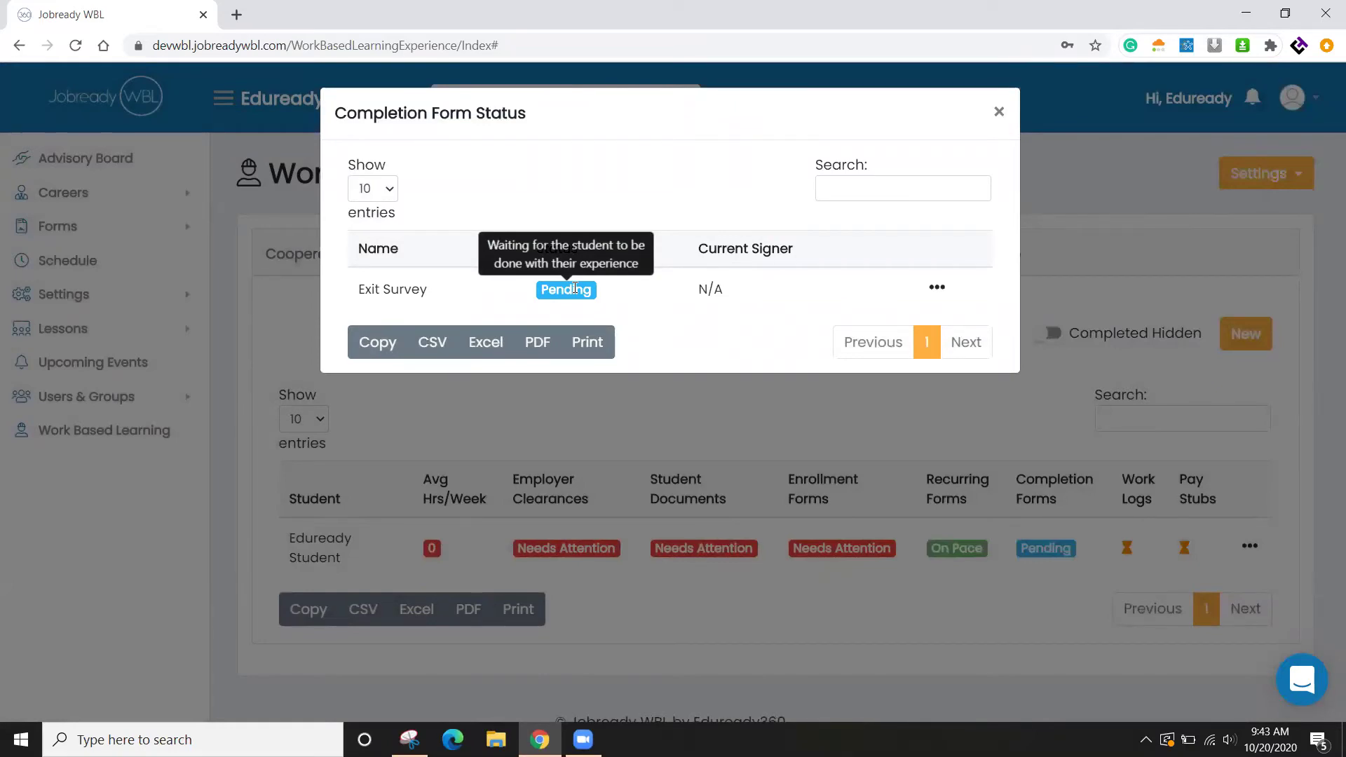
left_click(999, 112)
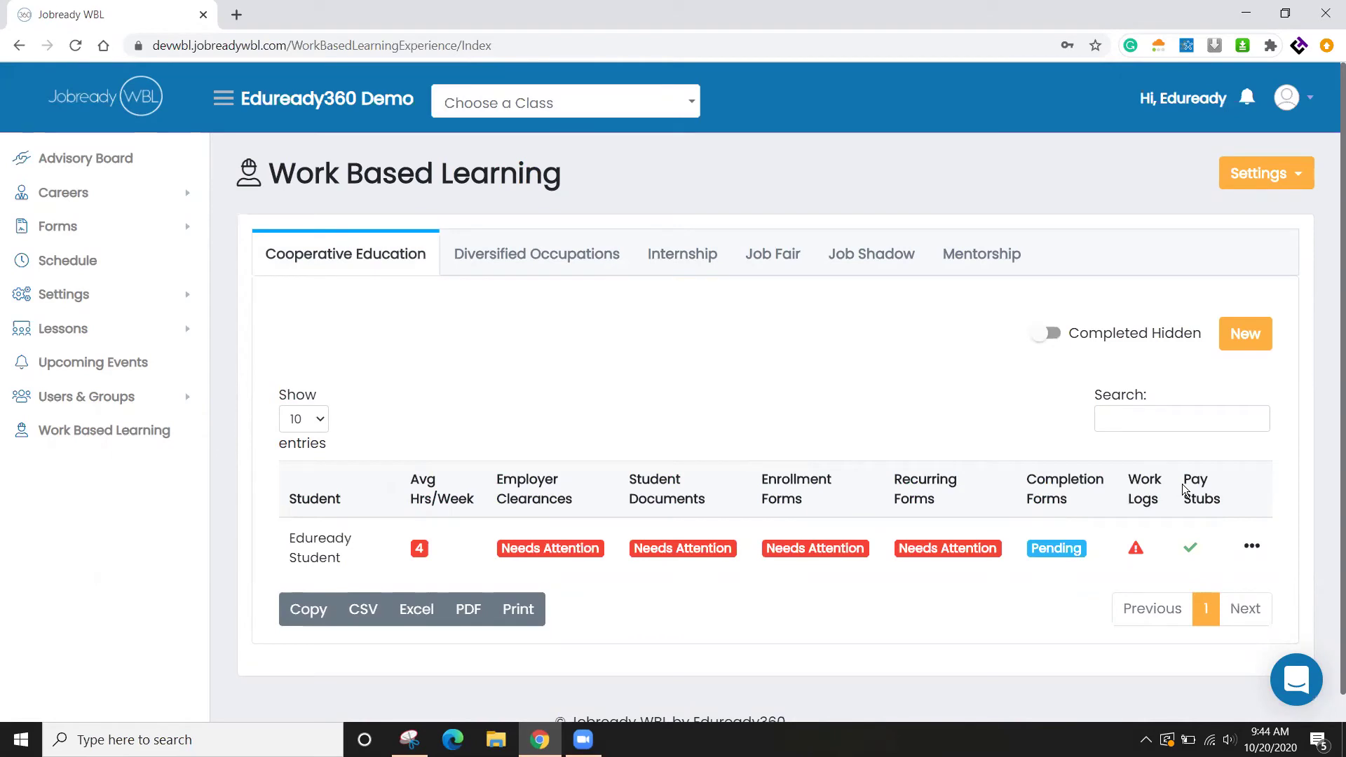
left_click(1302, 100)
Sign in with the student's saved login and move the 8:30–10:30 Internship event to Tue 10/20
left_click(1195, 224)
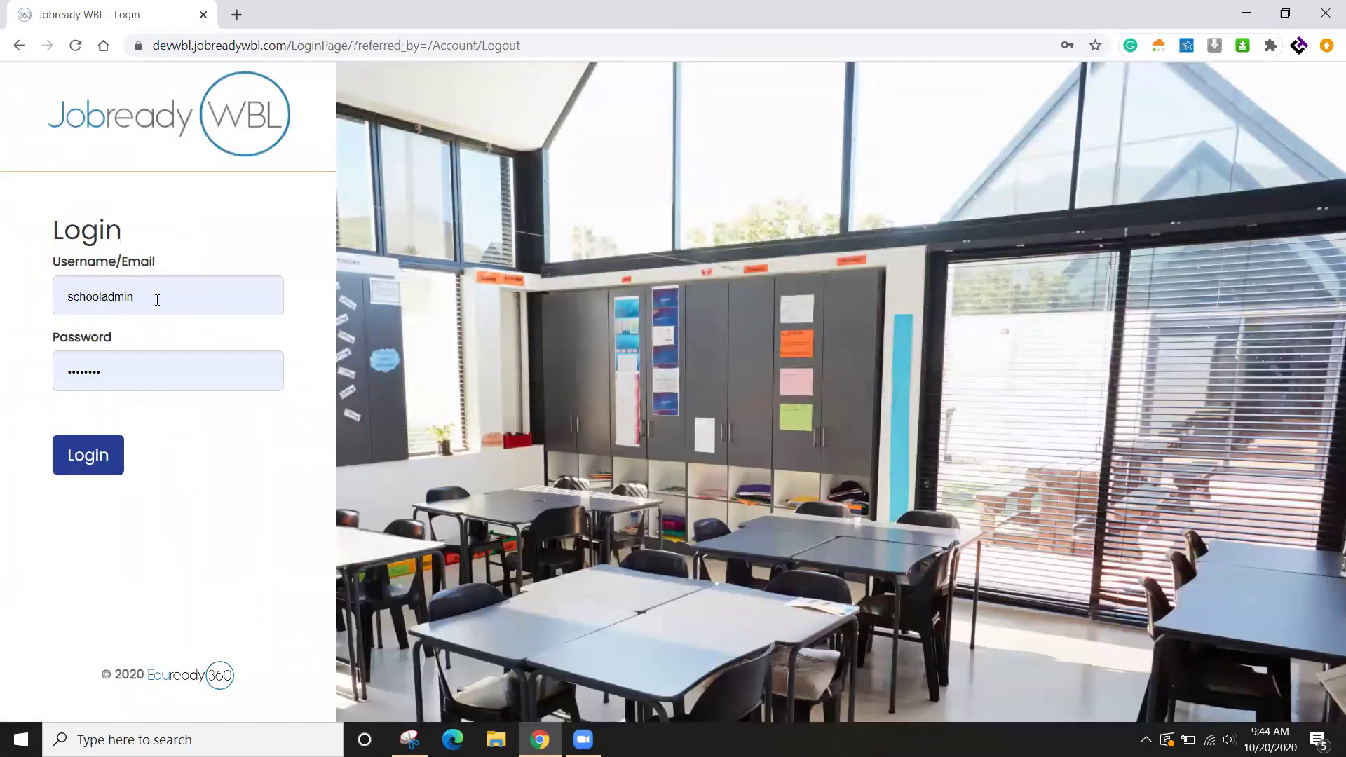
left_click(157, 300)
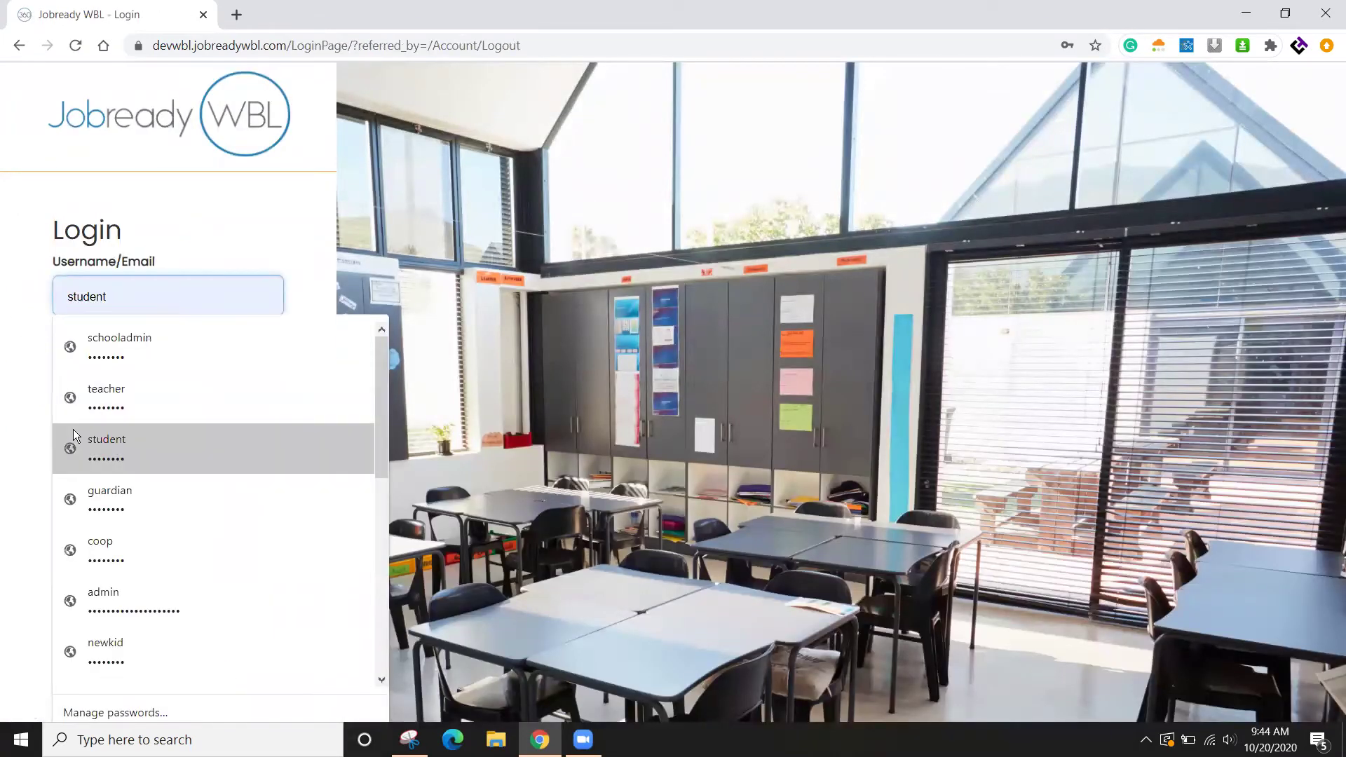
left_click(90, 464)
left_click(90, 464)
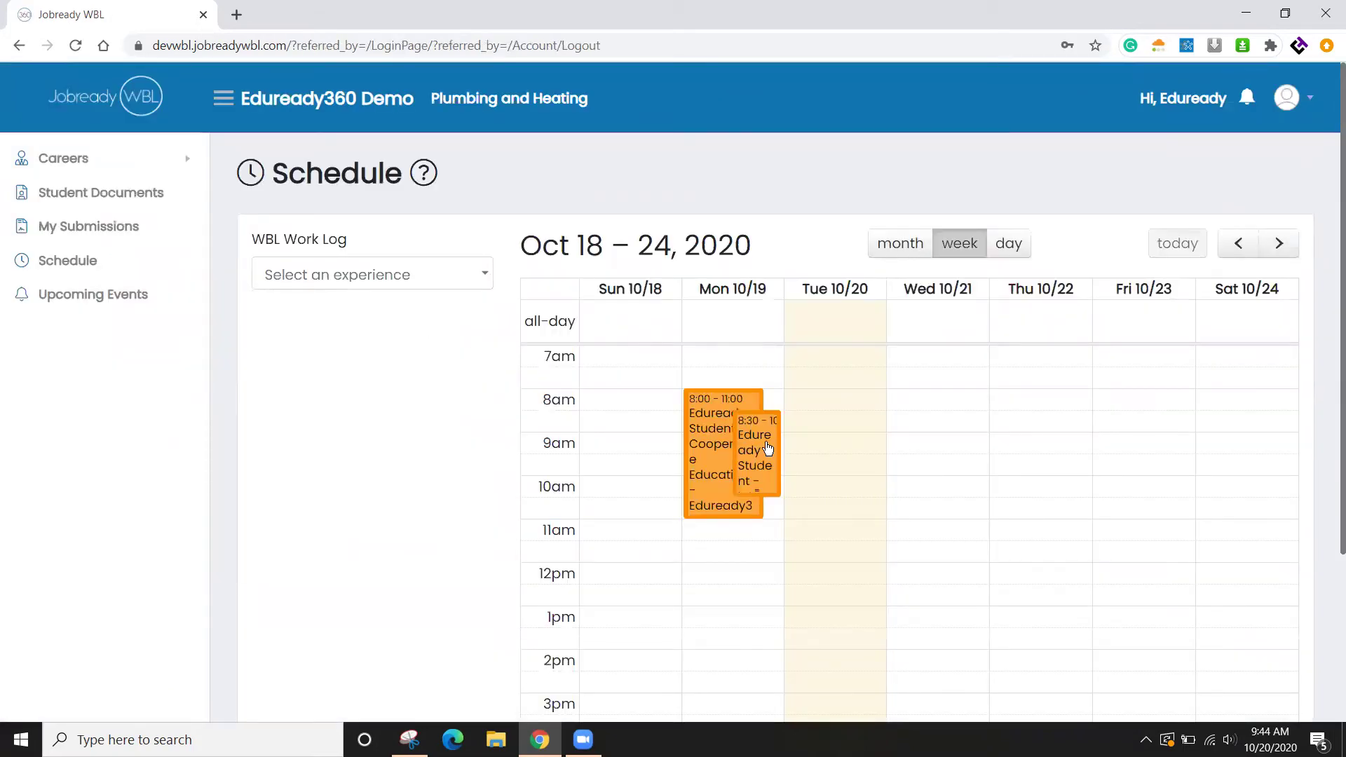
left_click_drag(757, 439, 837, 434)
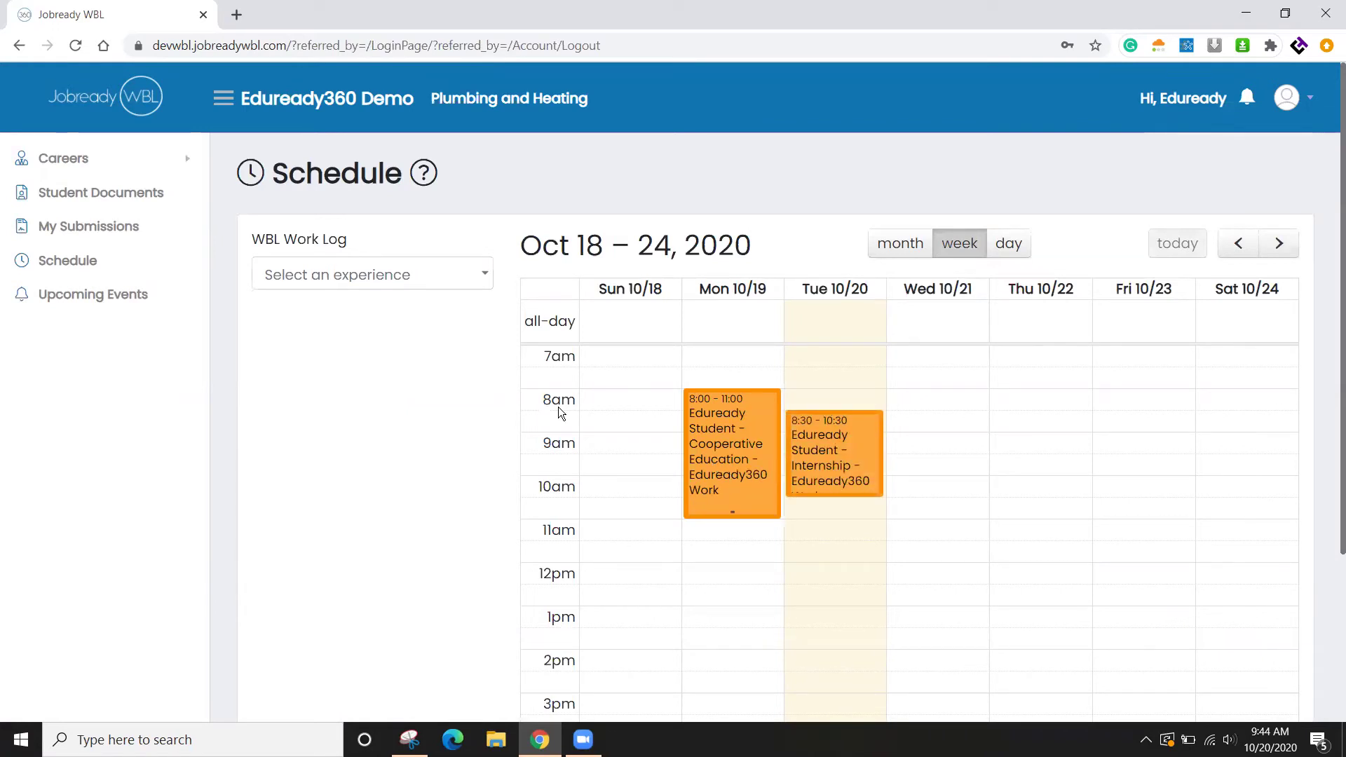
left_click(389, 274)
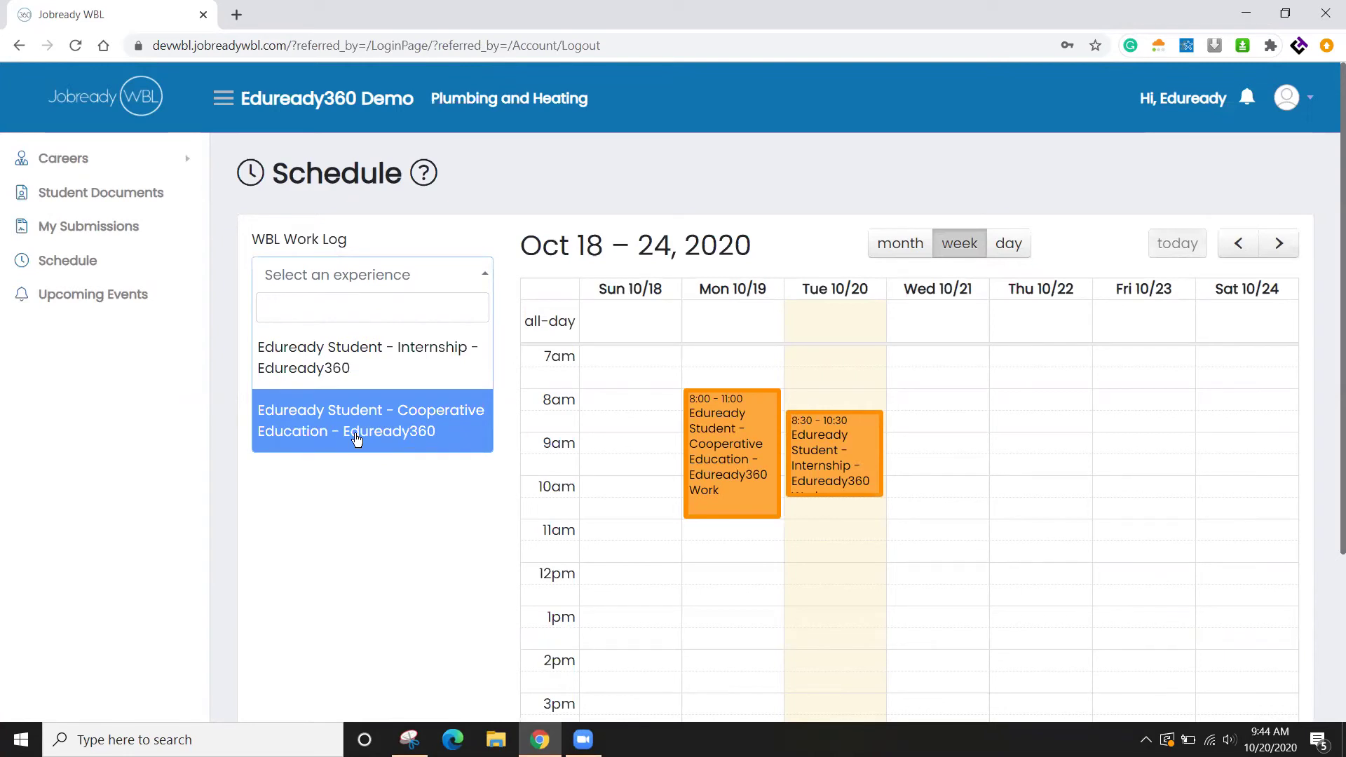
Schedule an Internship work log on Thursday 10/22 from 8:30 to 10:30
left_click(352, 380)
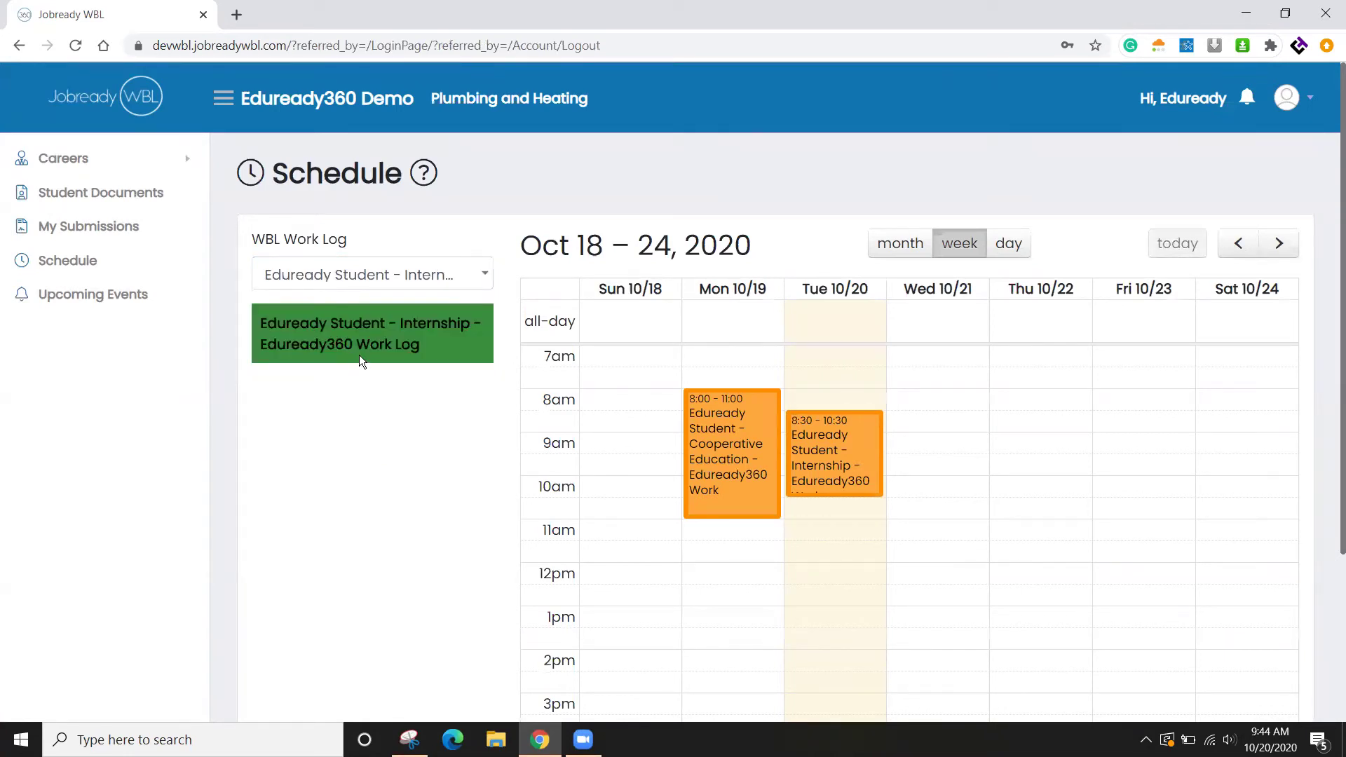
left_click_drag(355, 351, 1091, 420)
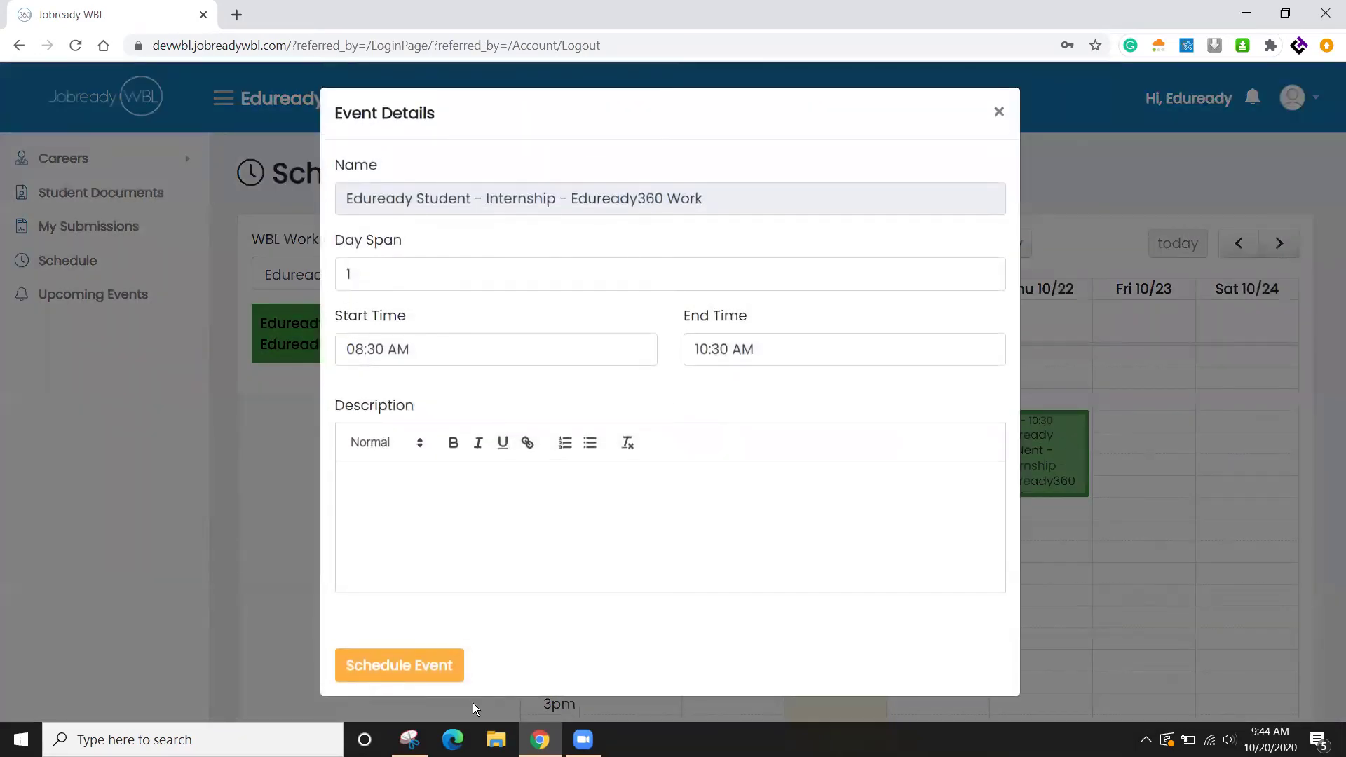
left_click(400, 666)
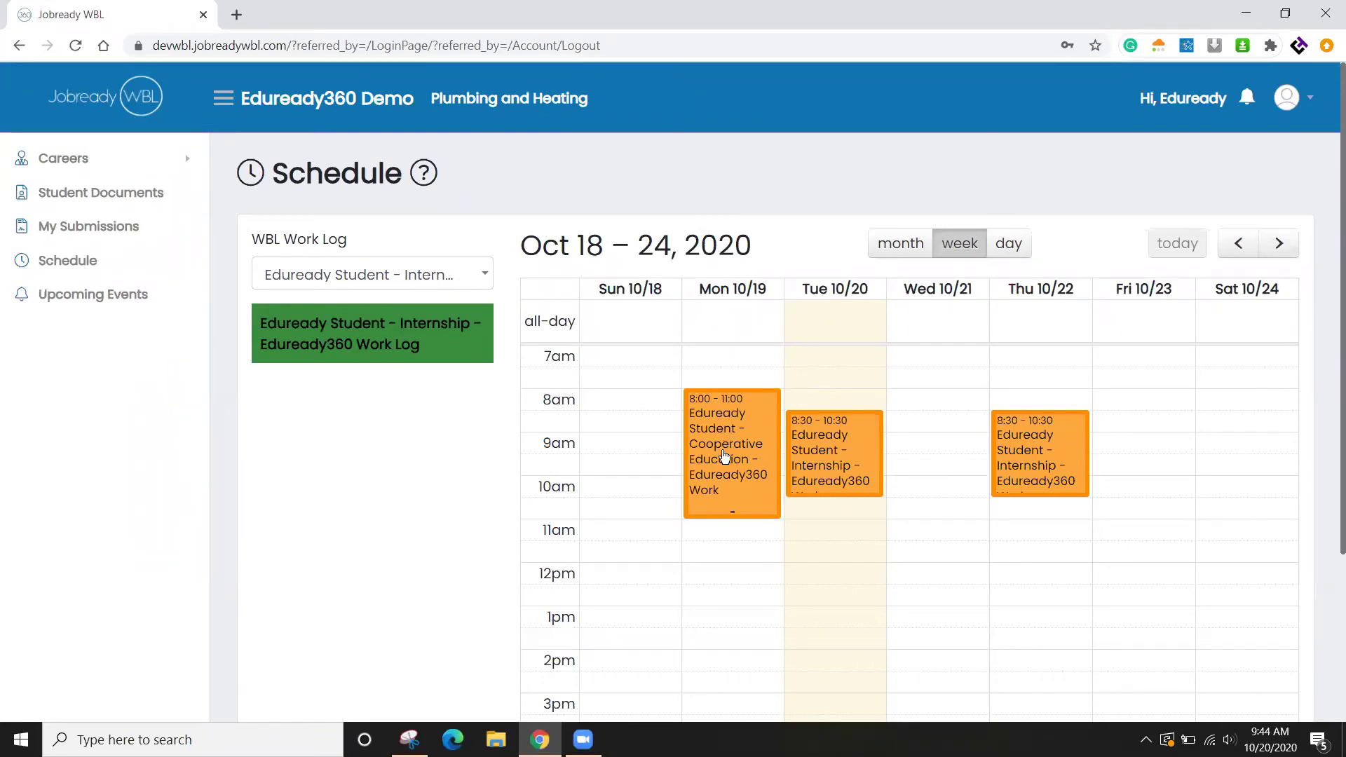
Give Monday's Cooperative Education event the description 'I did some work' and save it
left_click(721, 473)
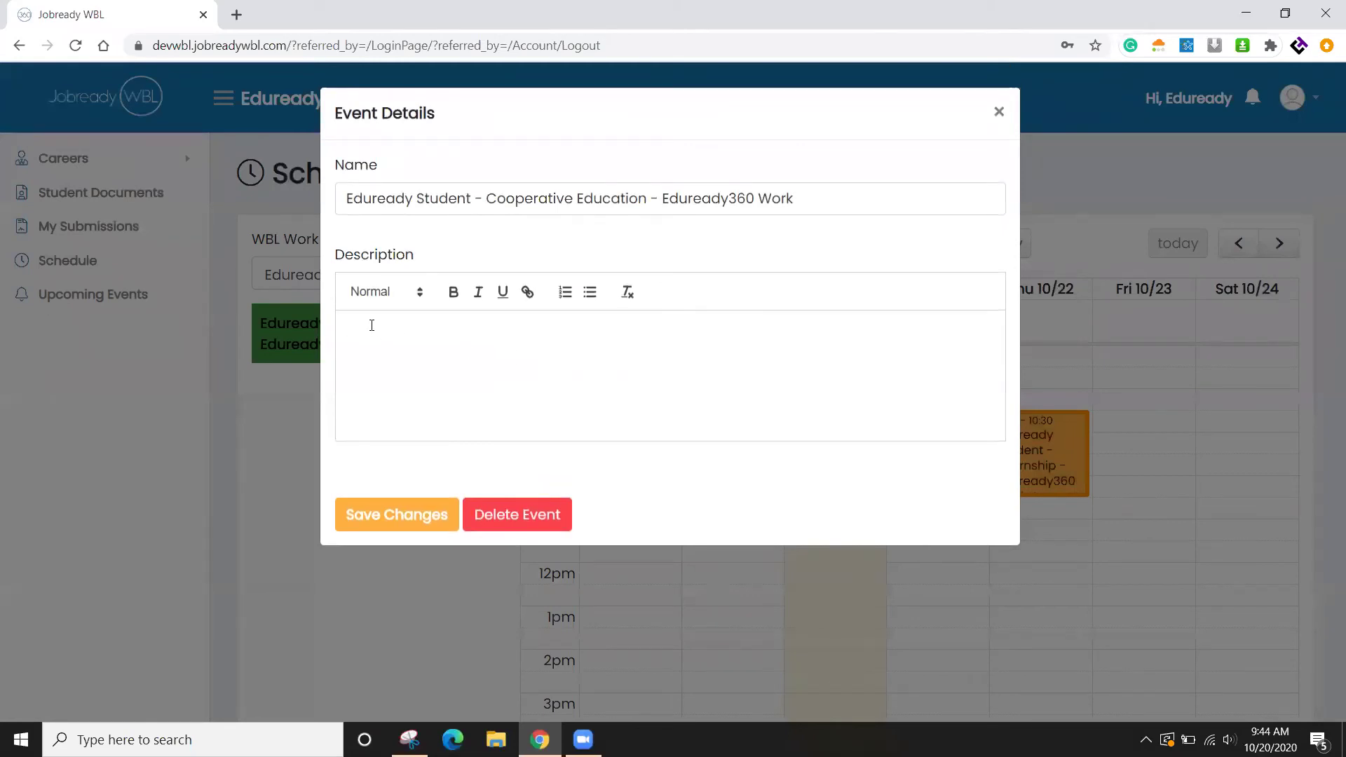
type("I did somd e")
key("BackSpace")
key("BackSpace")
key("BackSpace")
type("e wo")
left_click(392, 517)
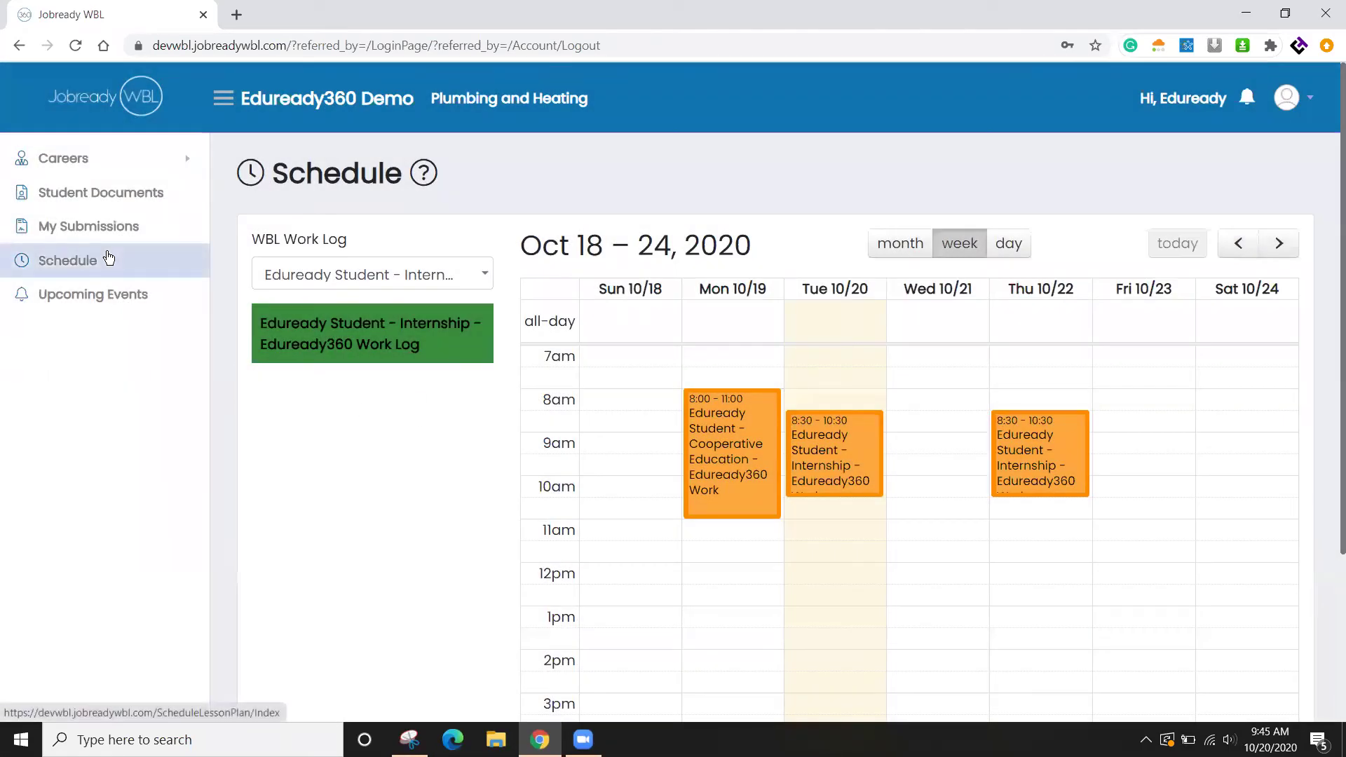
Start a Cooperative Education pay stub dated 10/30/2020, then discard it and close Pay Stubs
left_click(68, 194)
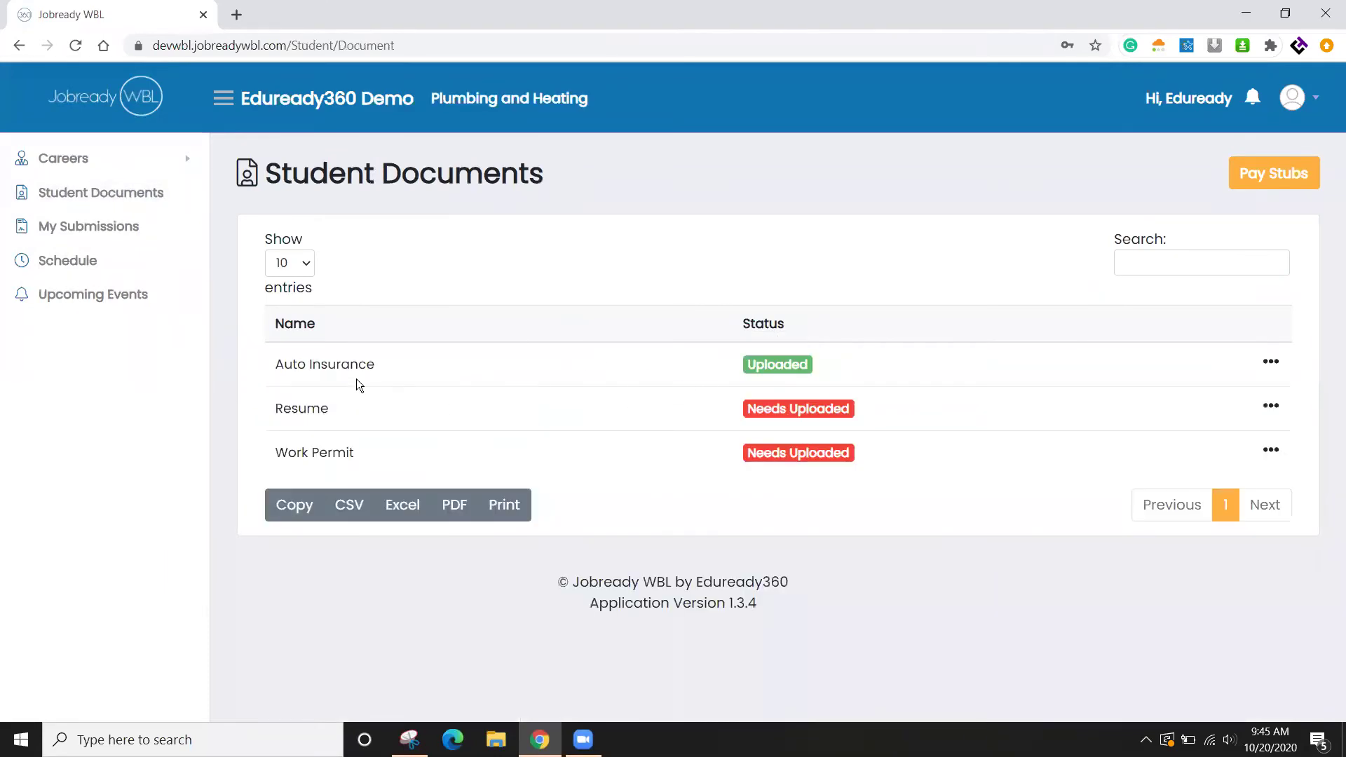
left_click(1256, 174)
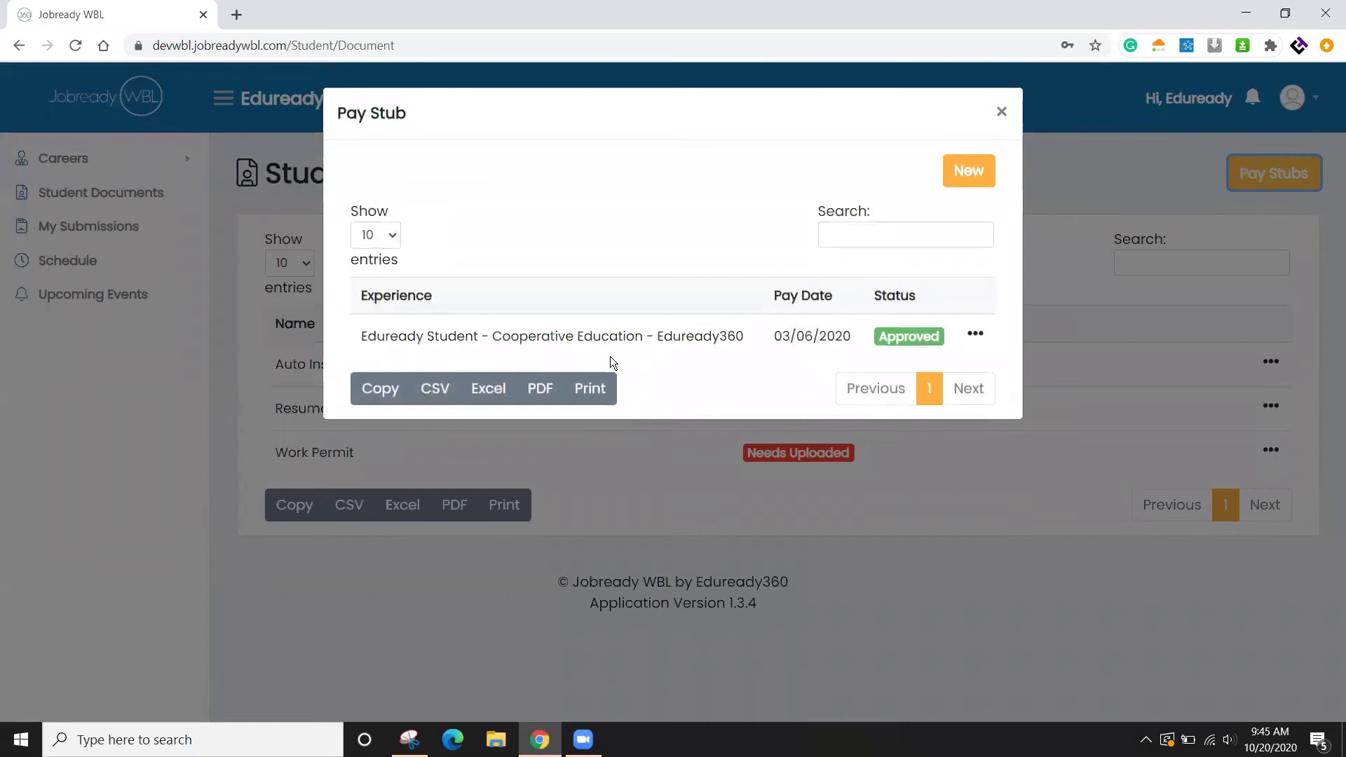
left_click(968, 171)
left_click(405, 199)
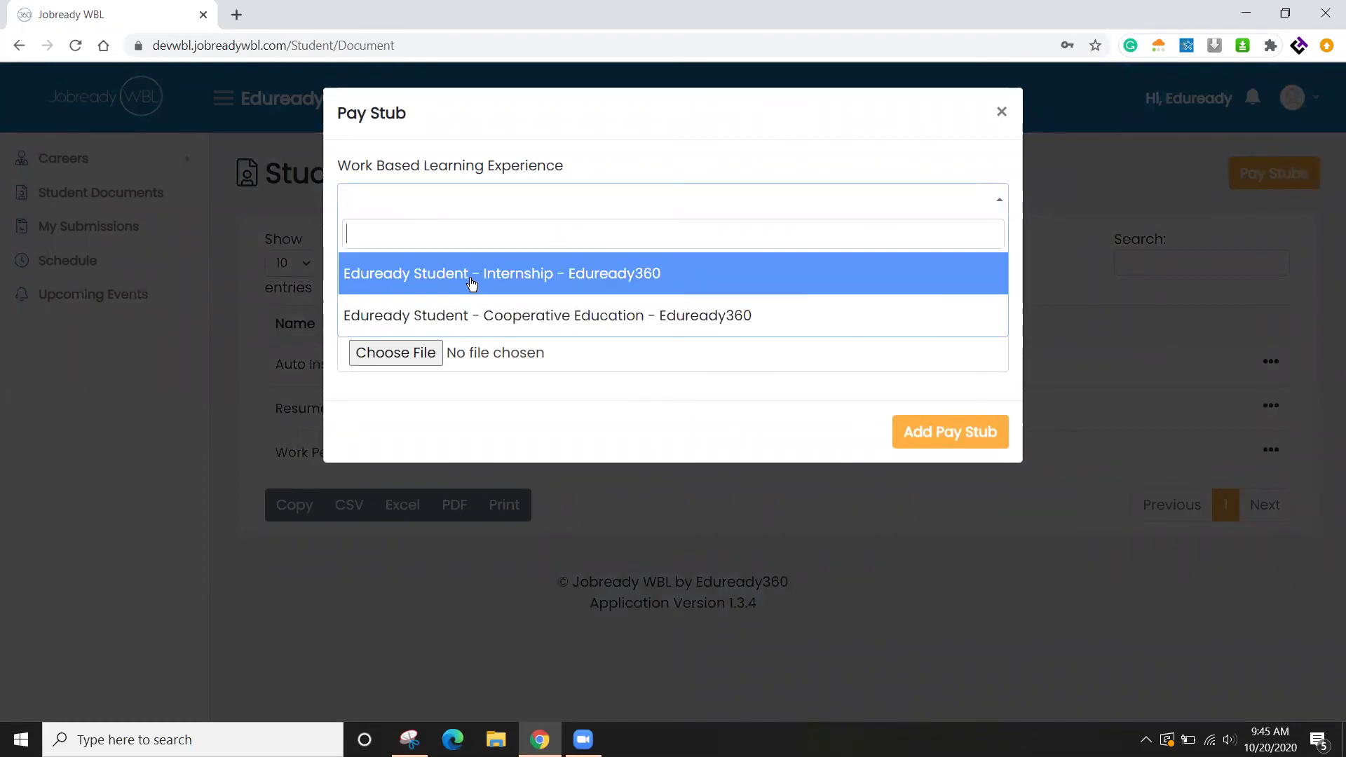
left_click(460, 331)
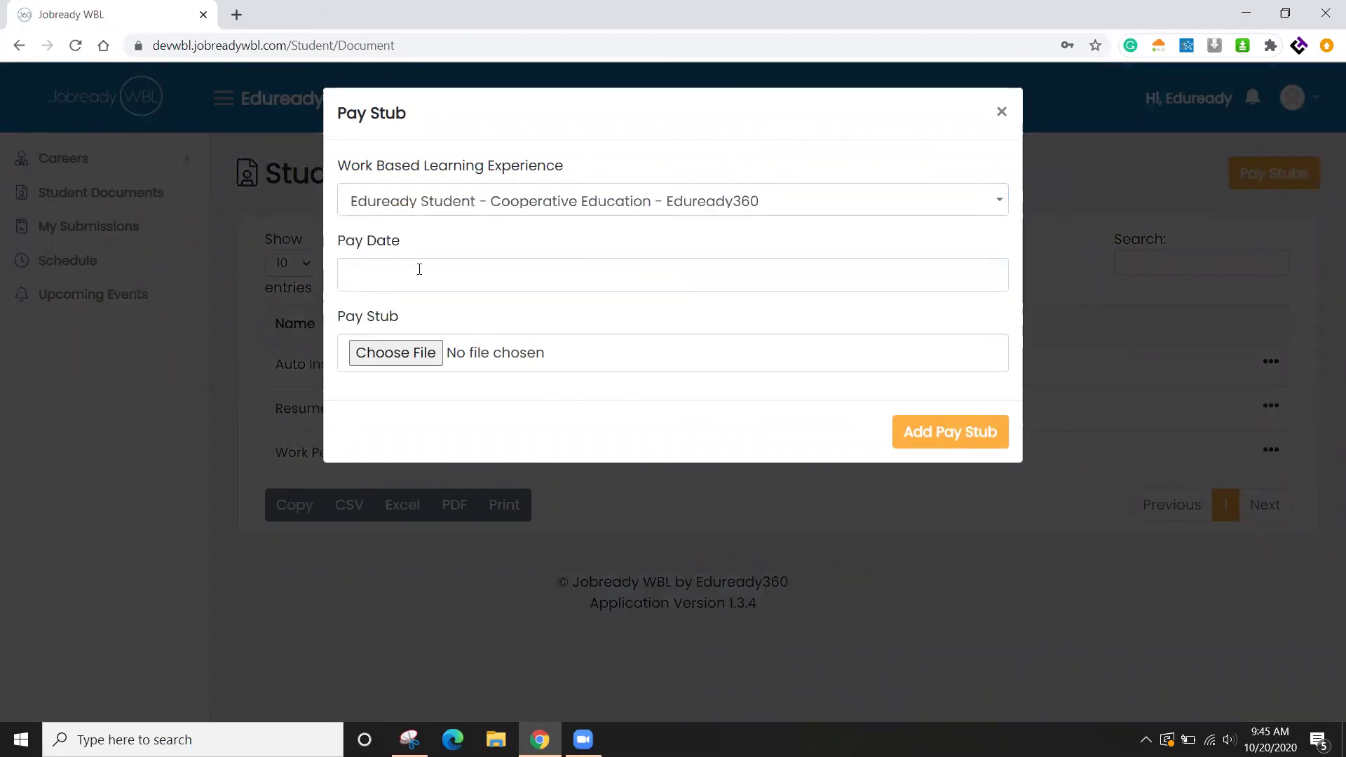
left_click(419, 270)
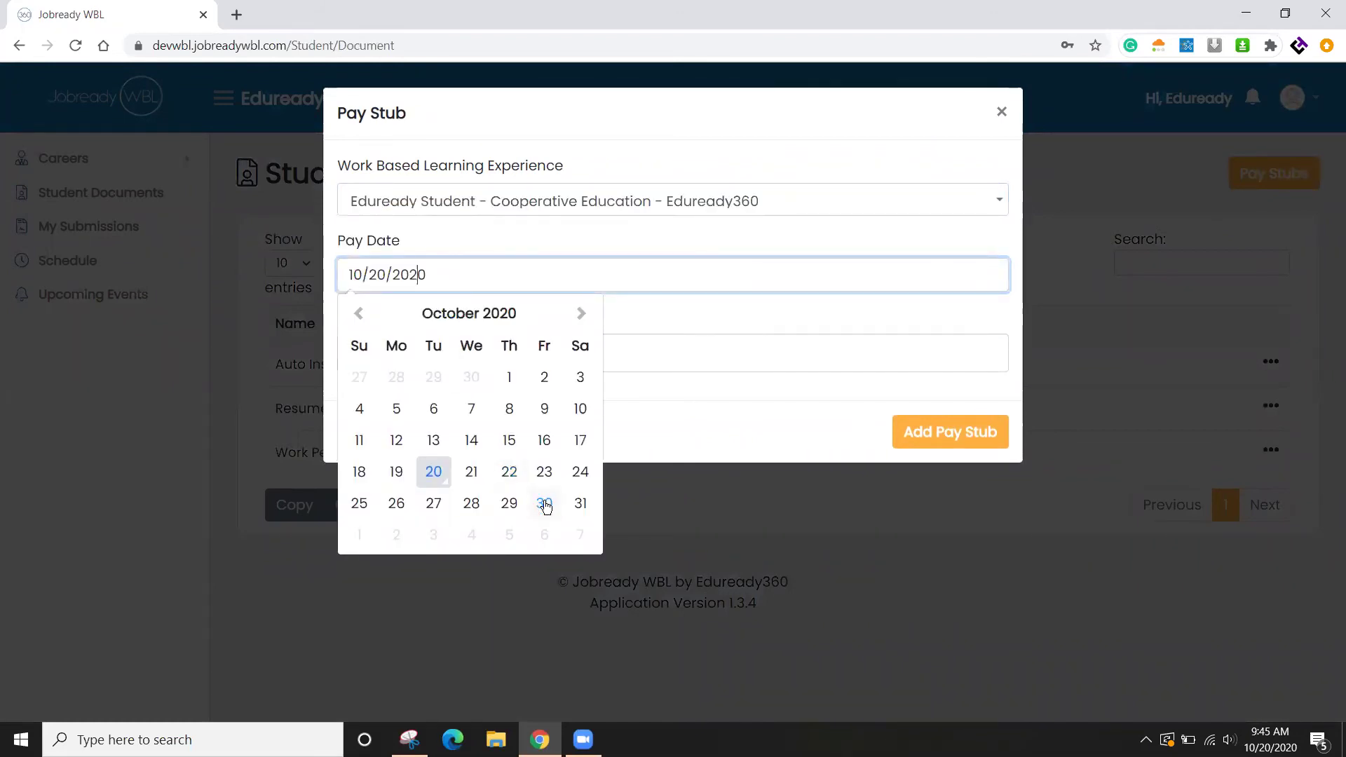
left_click(545, 504)
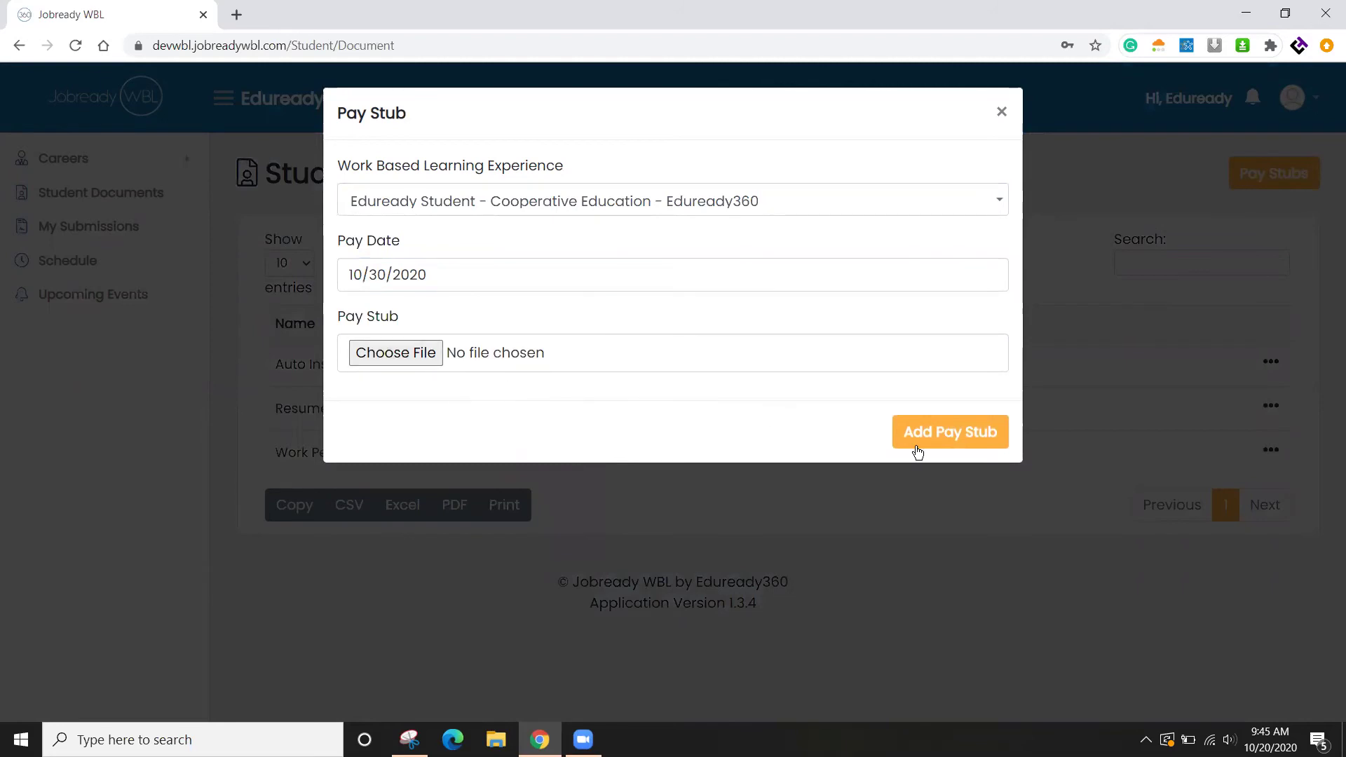
left_click(1001, 112)
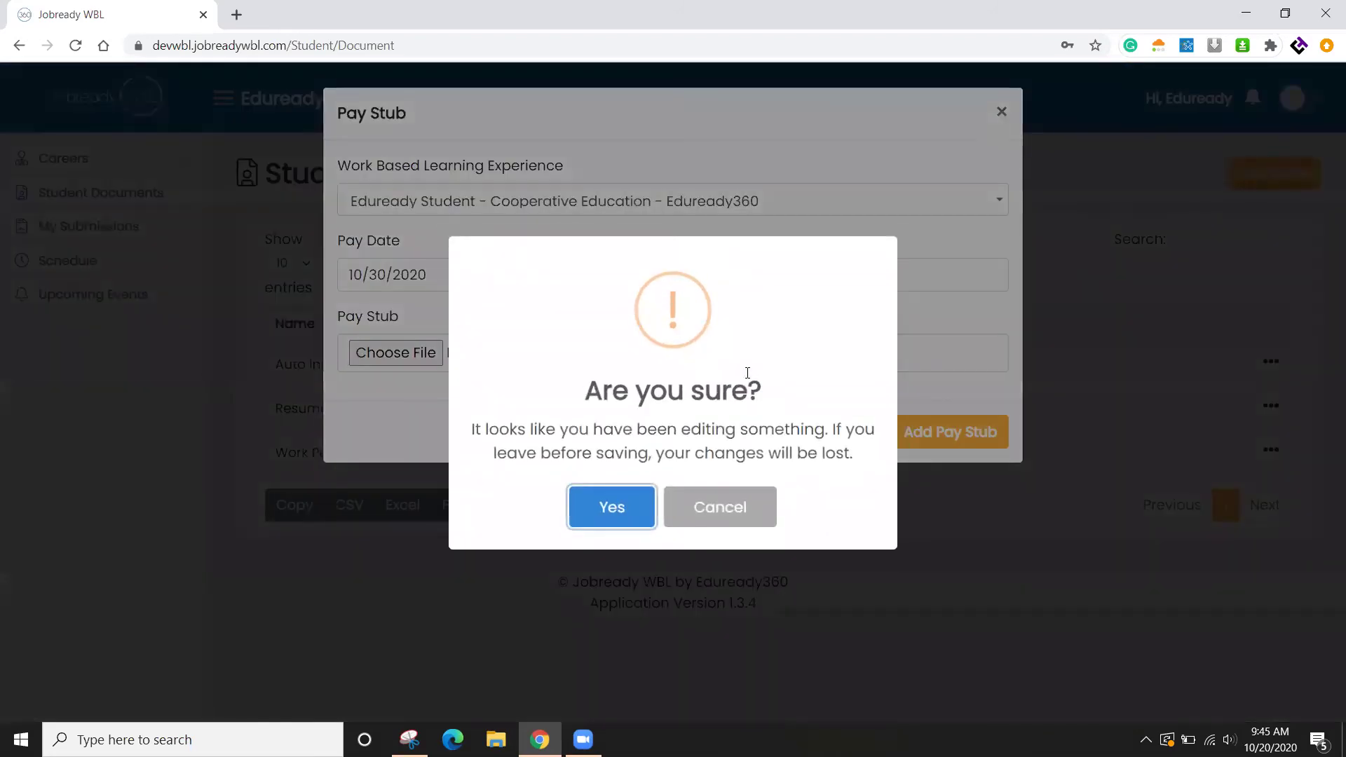
left_click(621, 507)
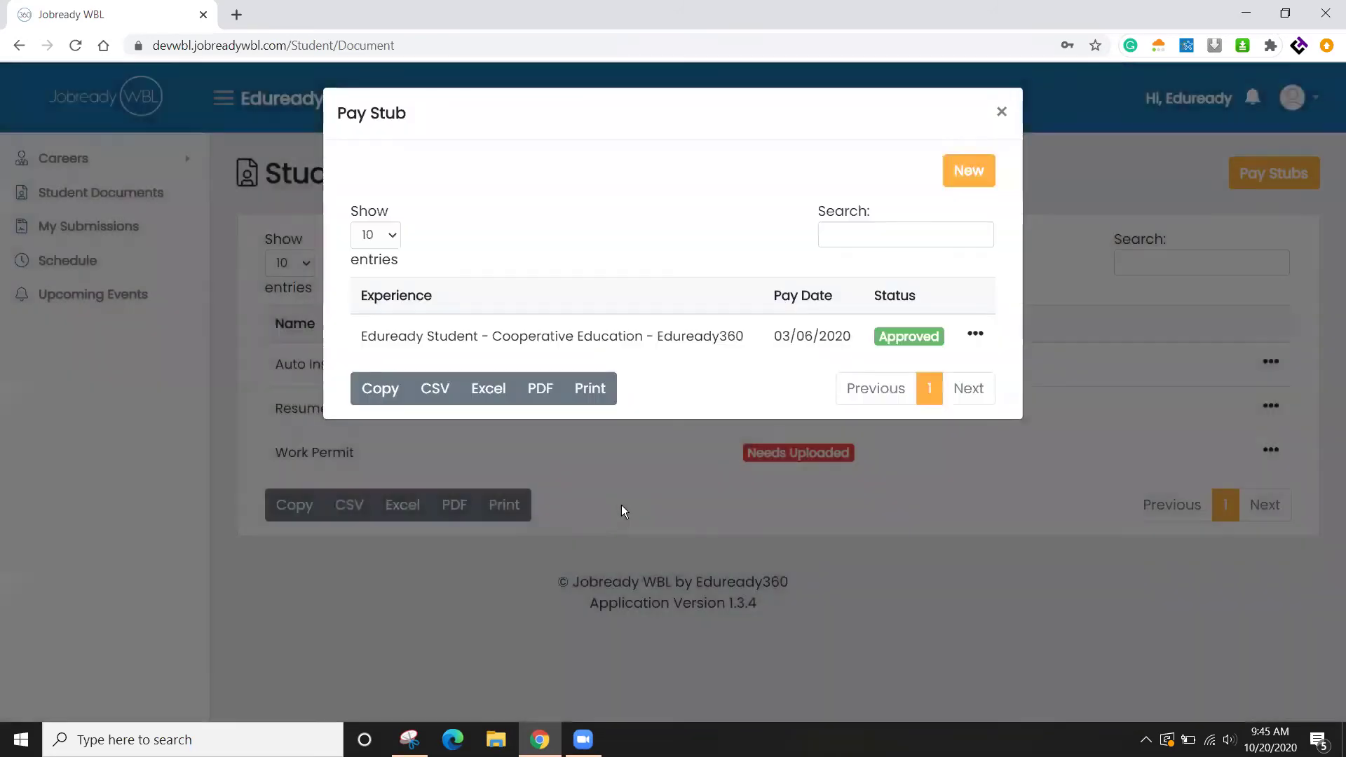
left_click(1001, 112)
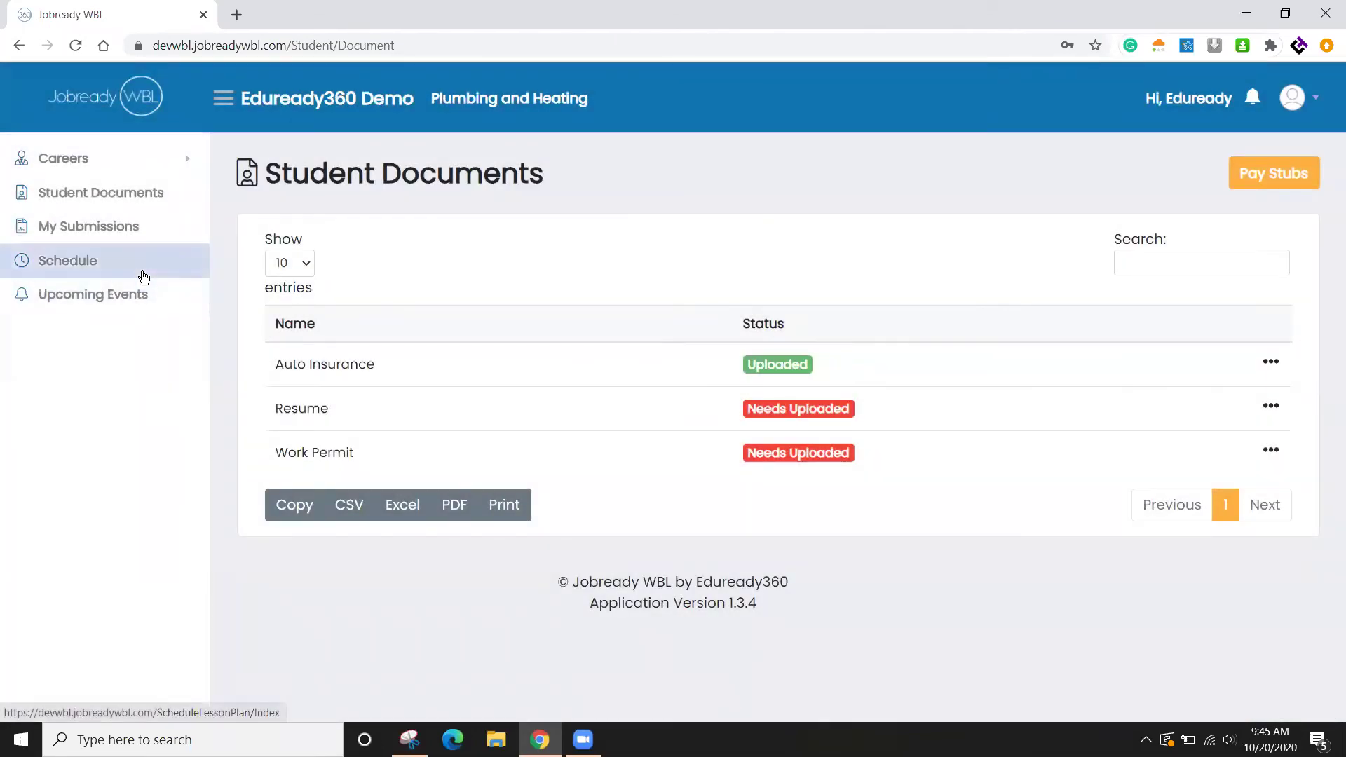
Browse the Form Submissions list of Pending Completion forms, then expand the Careers section
left_click(78, 226)
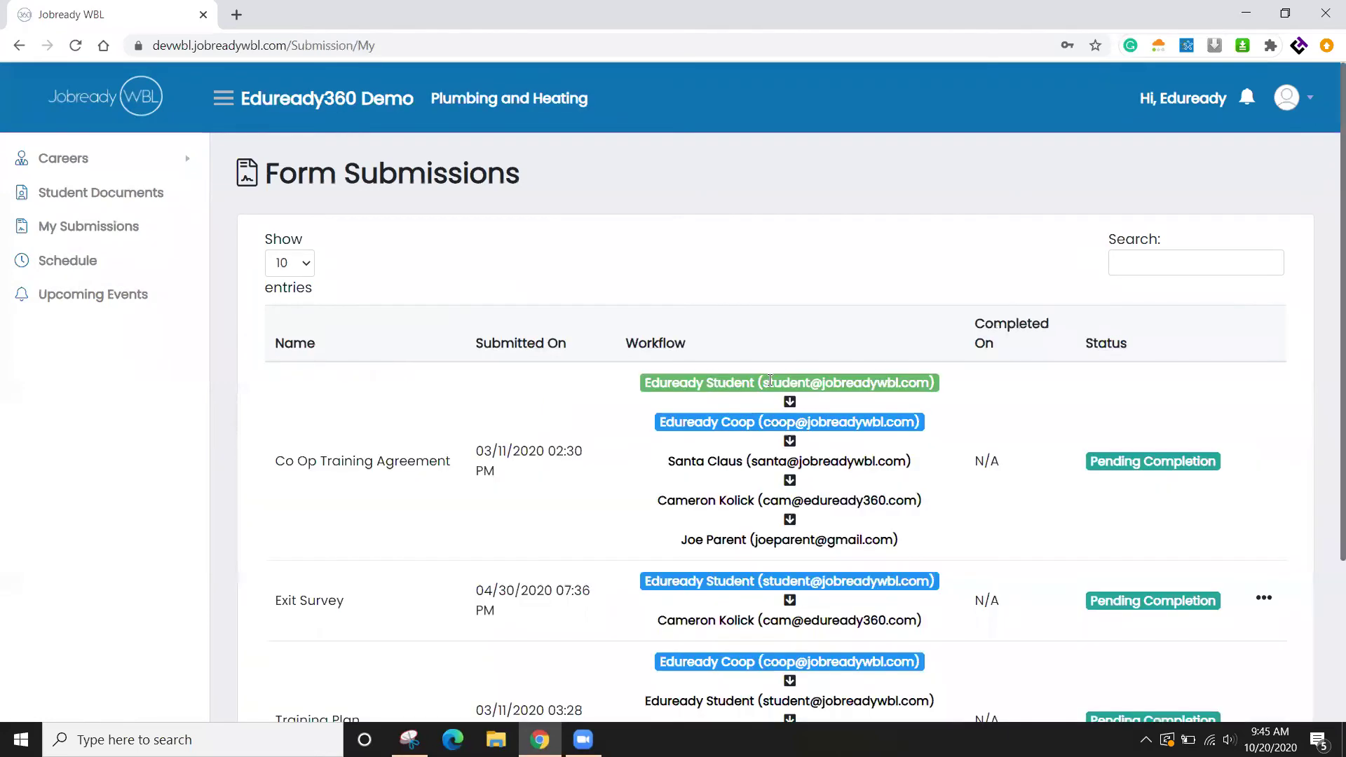
scroll(725, 488, "down", 3)
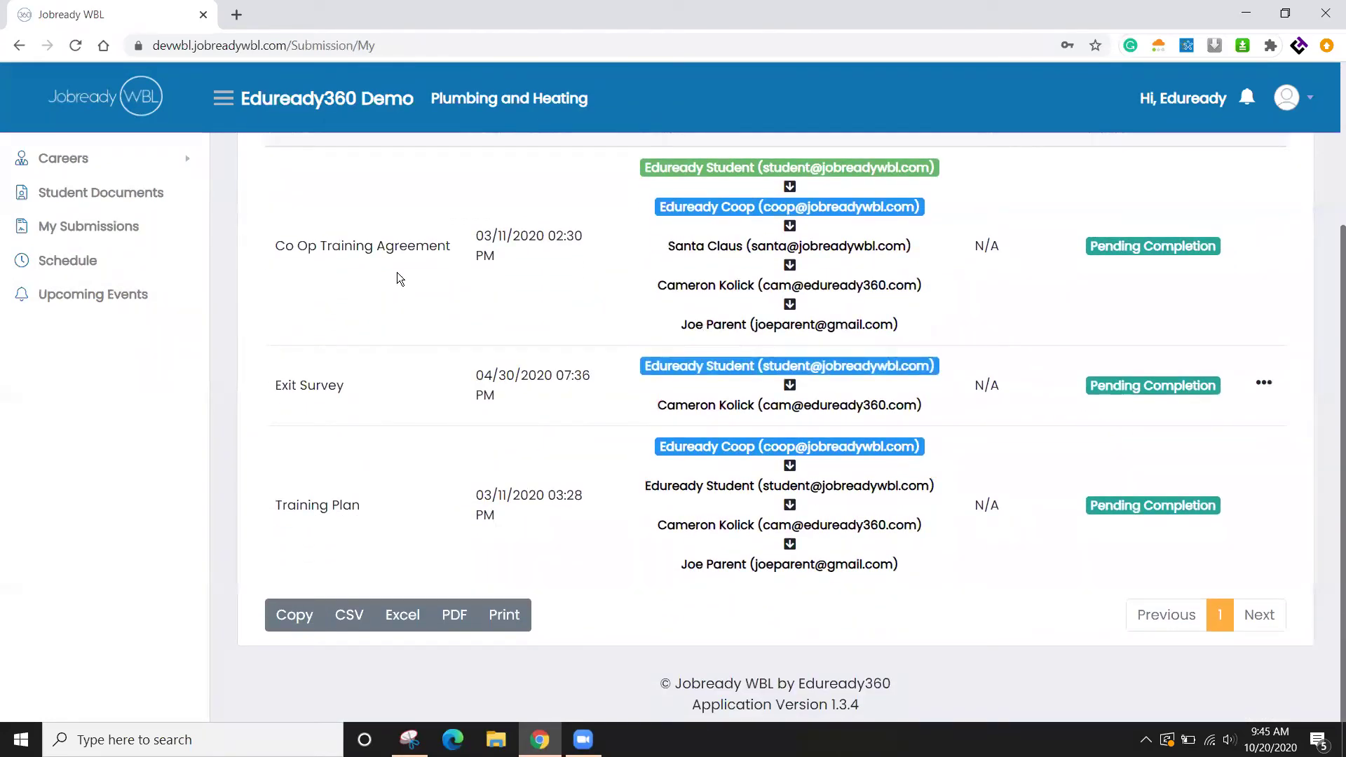
scroll(826, 240, "up", 3)
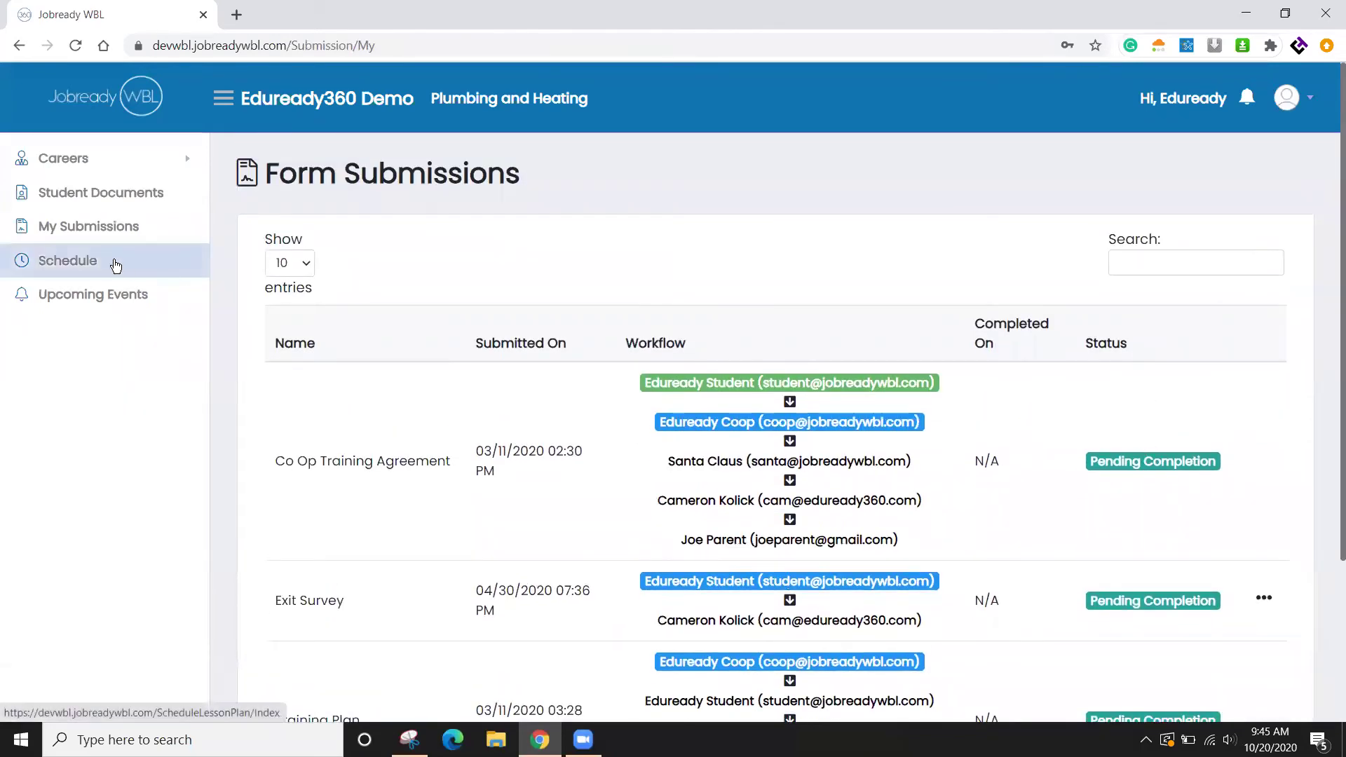
left_click(84, 158)
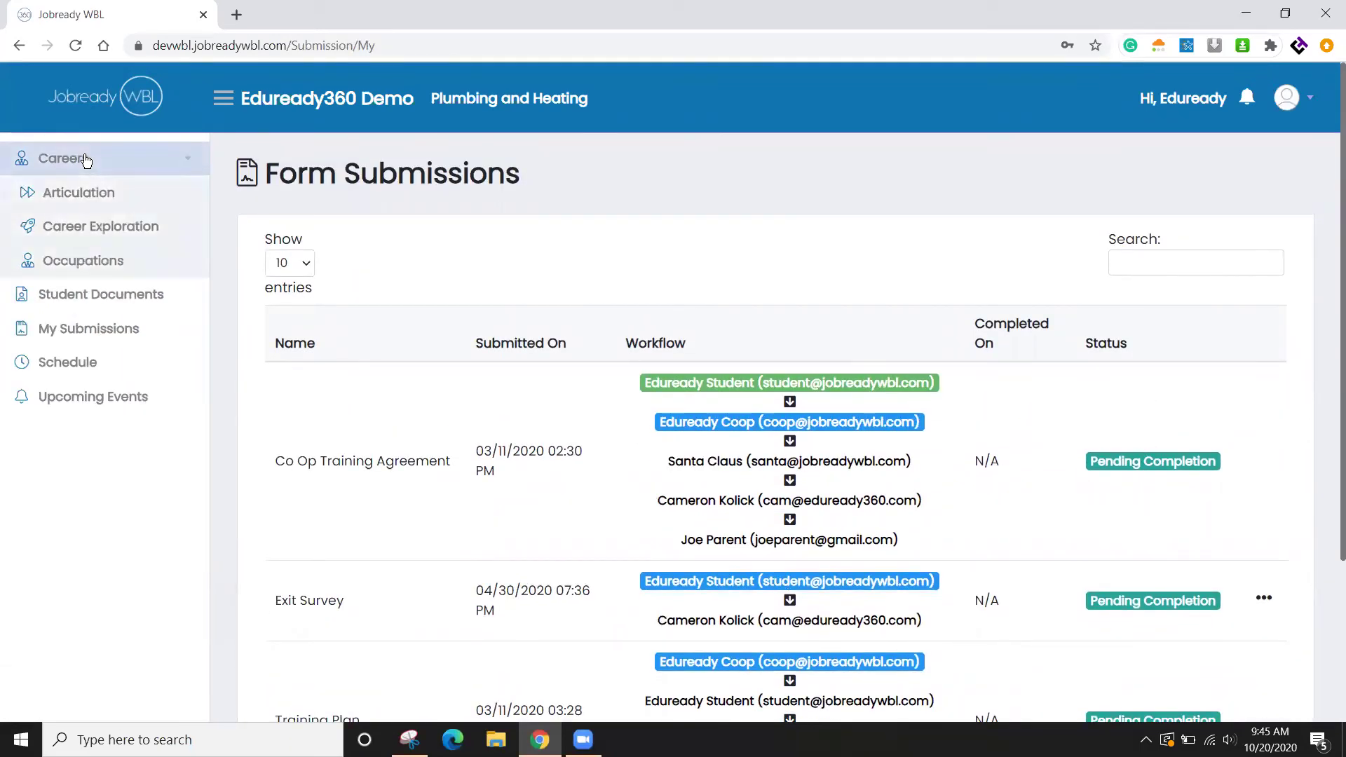
Open Career Exploration and start retaking the self assessment questionnaire
left_click(70, 228)
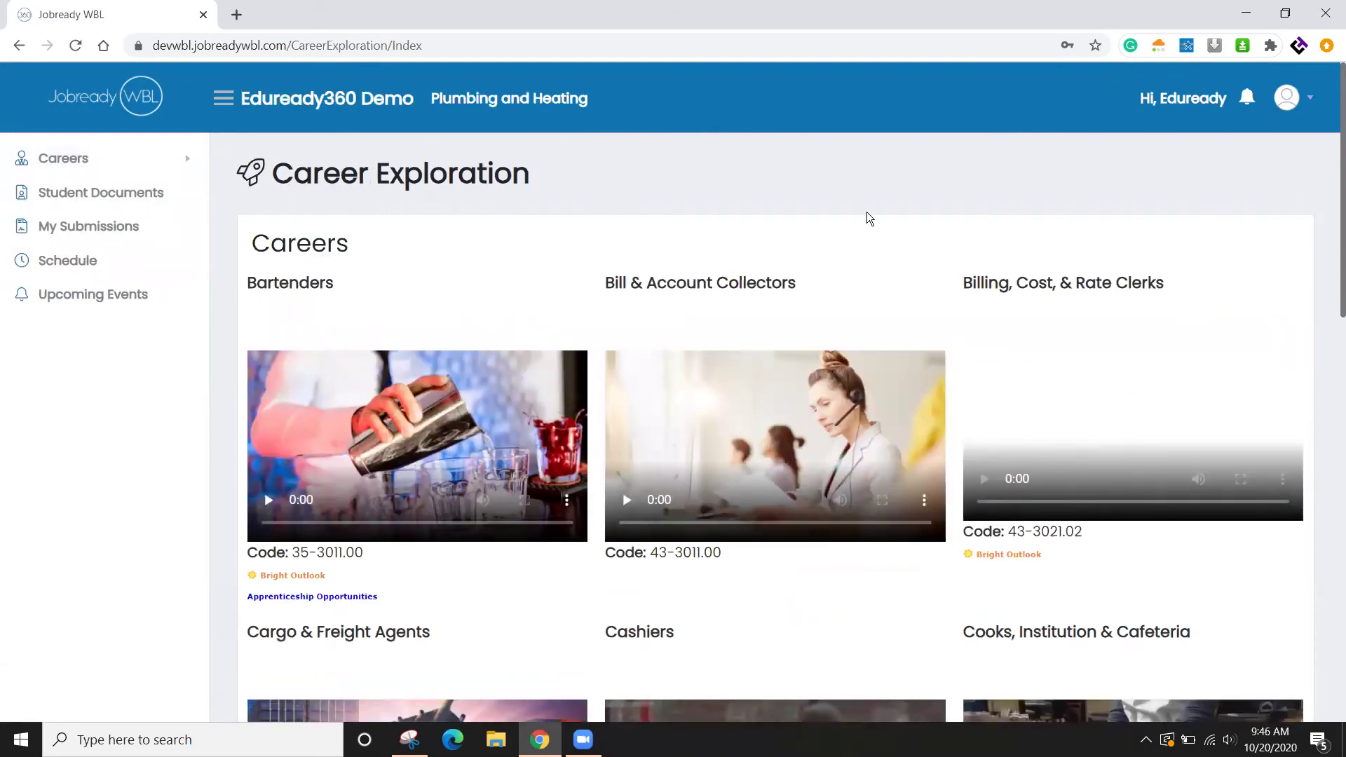
scroll(1334, 175, "down", 1)
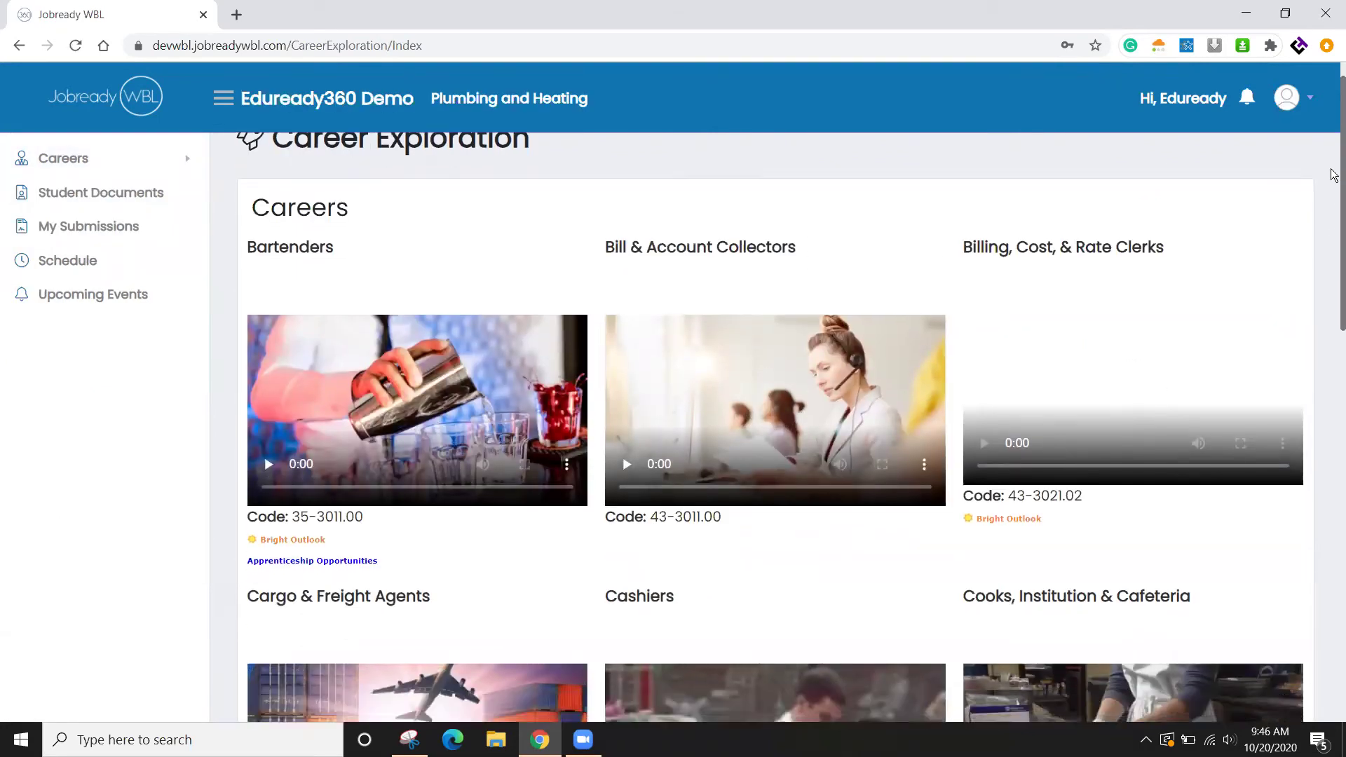
left_click_drag(1334, 175, 1334, 623)
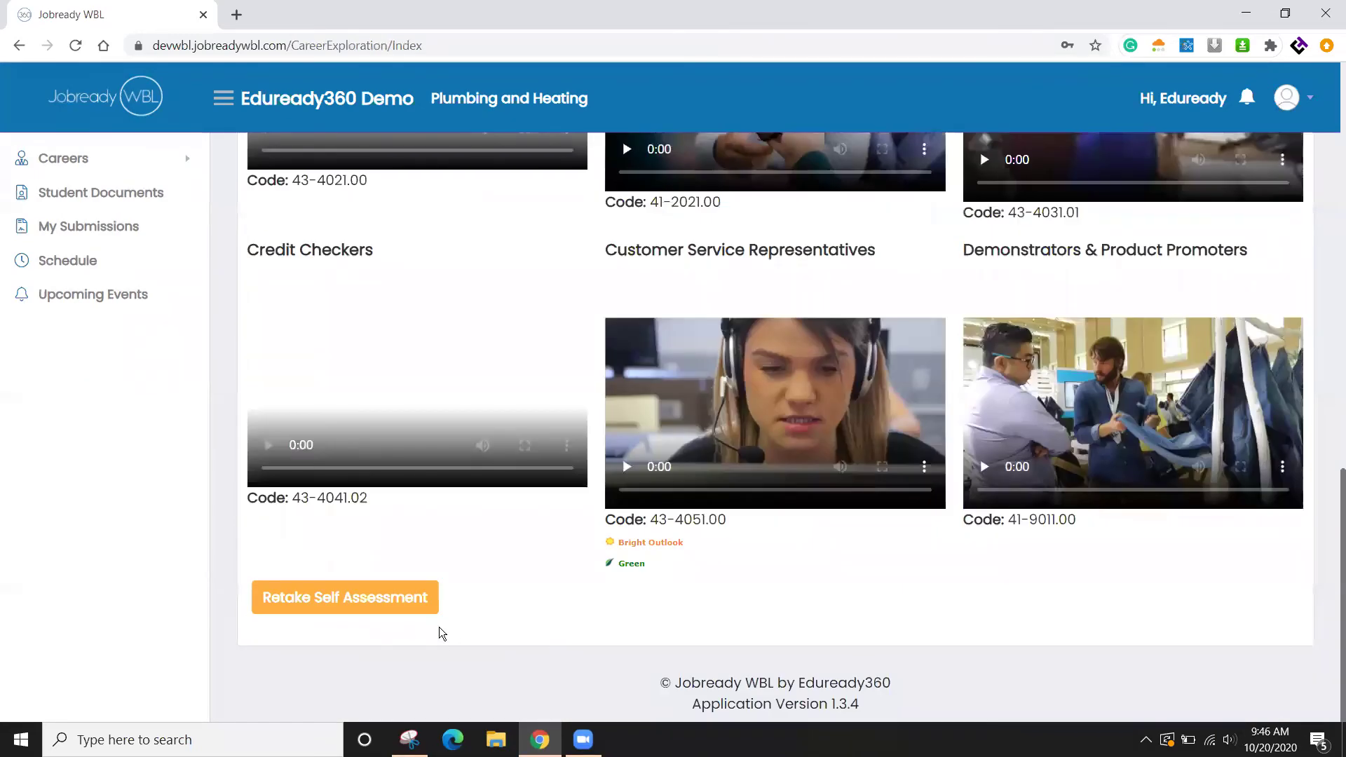
left_click(396, 596)
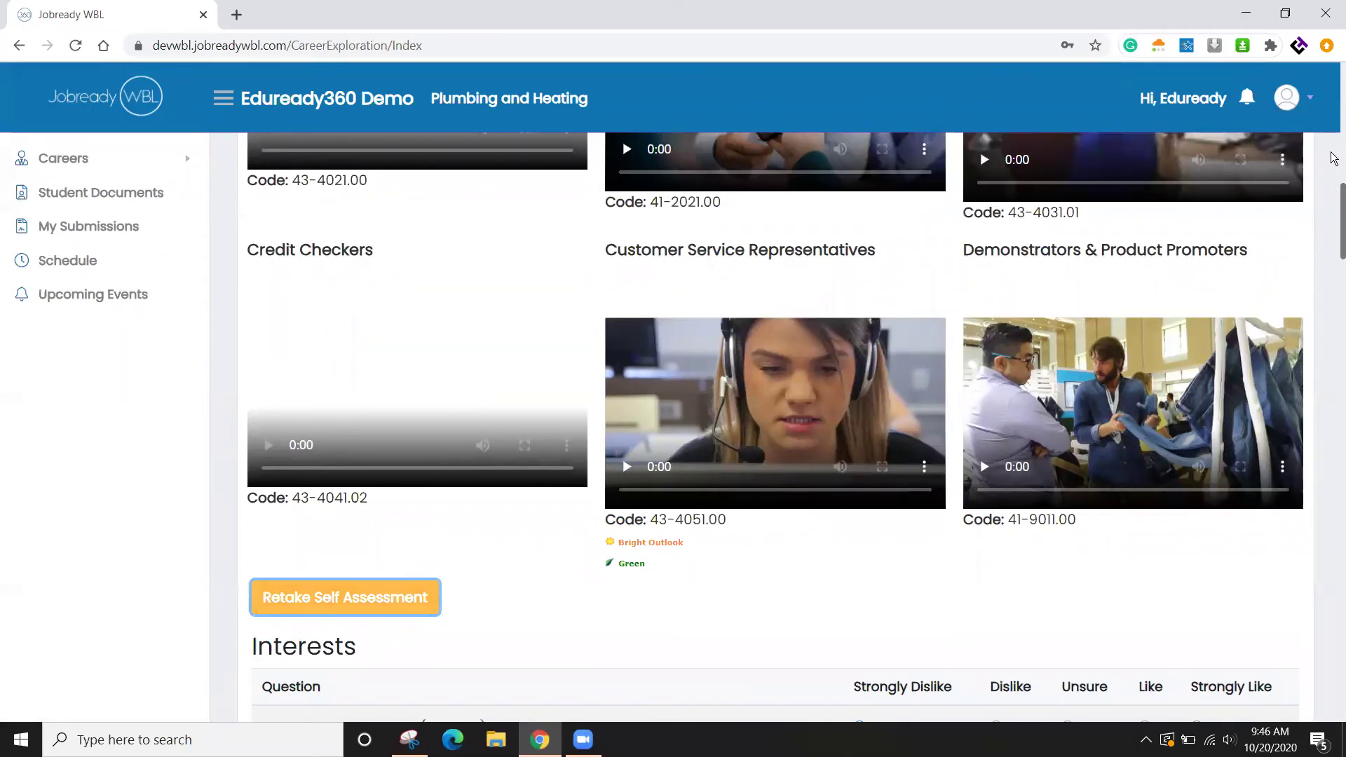
Scroll through the Interests and Job Zone sections, then open the Cargo & Freight Agents career page
left_click_drag(1334, 200, 1334, 265)
scroll(1334, 265, "down", 2)
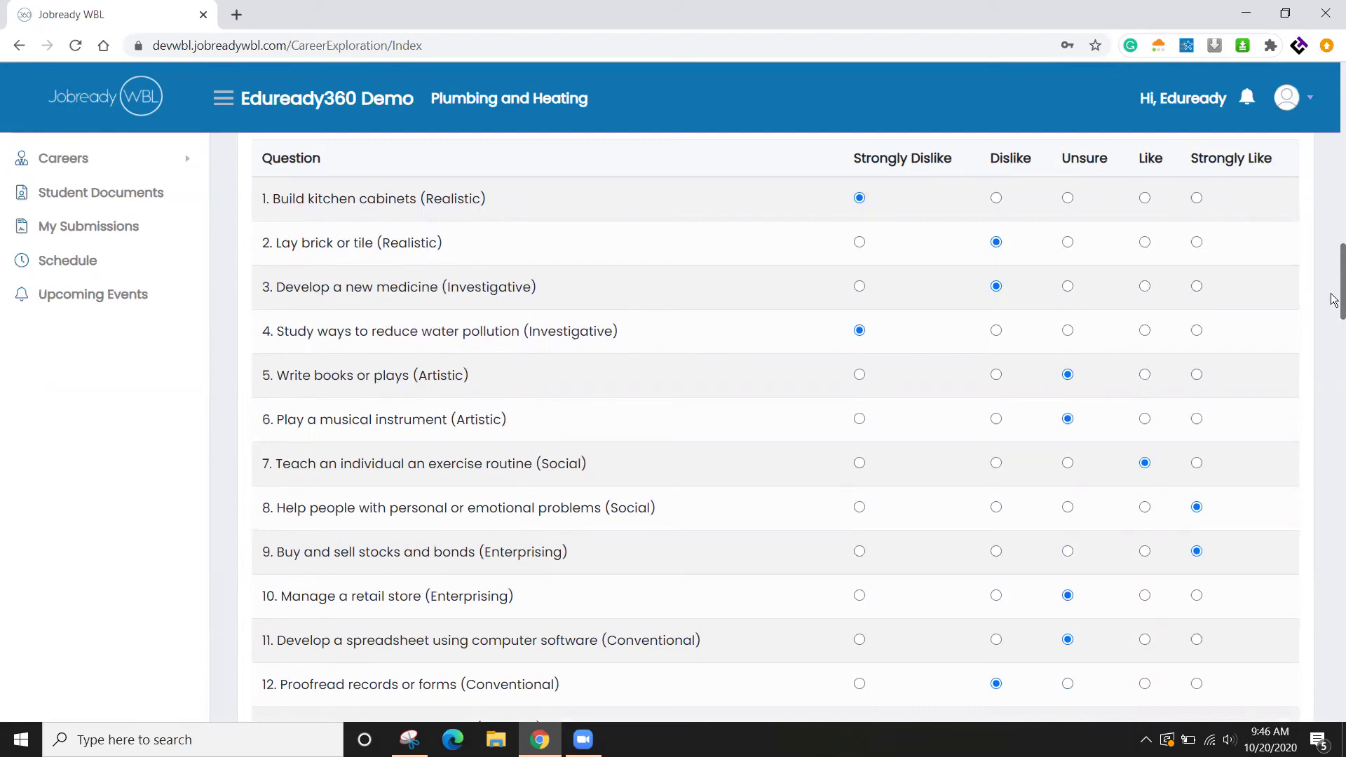
left_click_drag(1334, 305, 1333, 598)
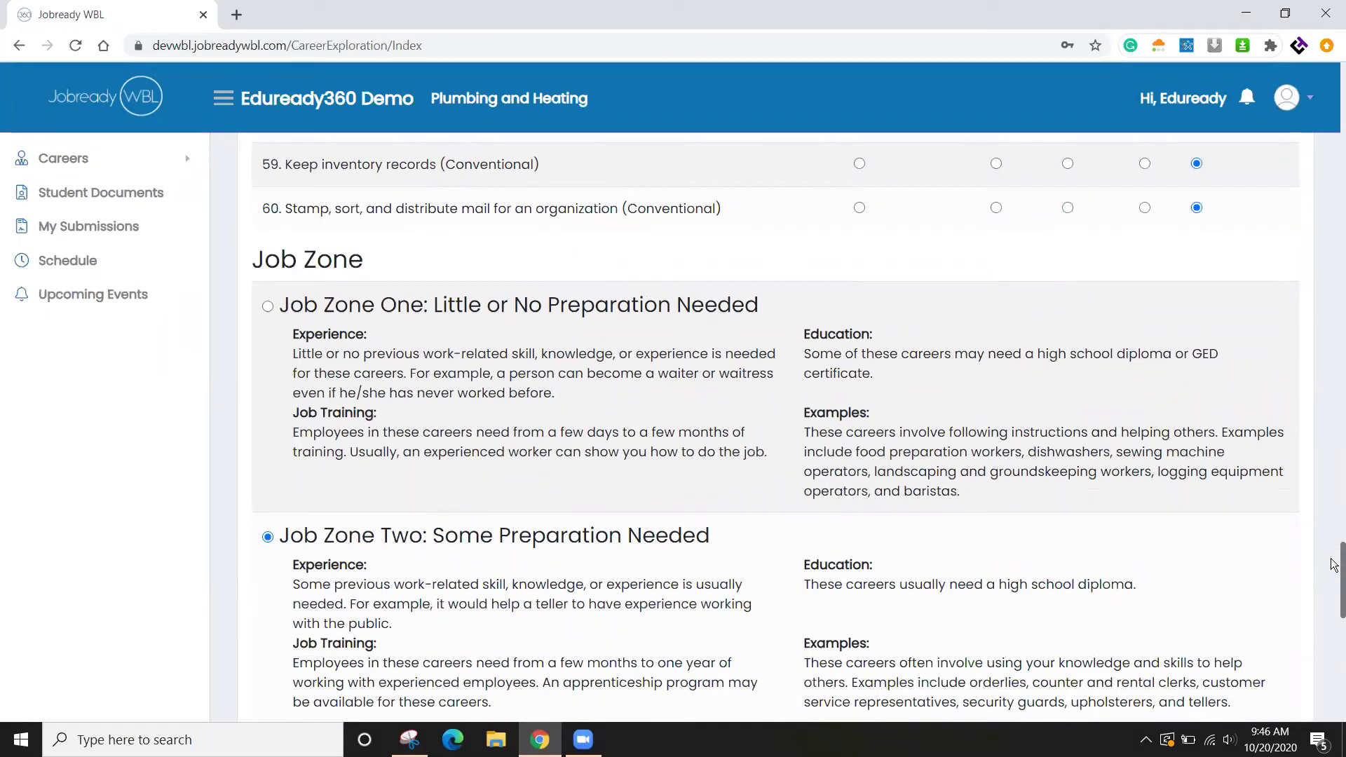
left_click_drag(1333, 565, 1333, 337)
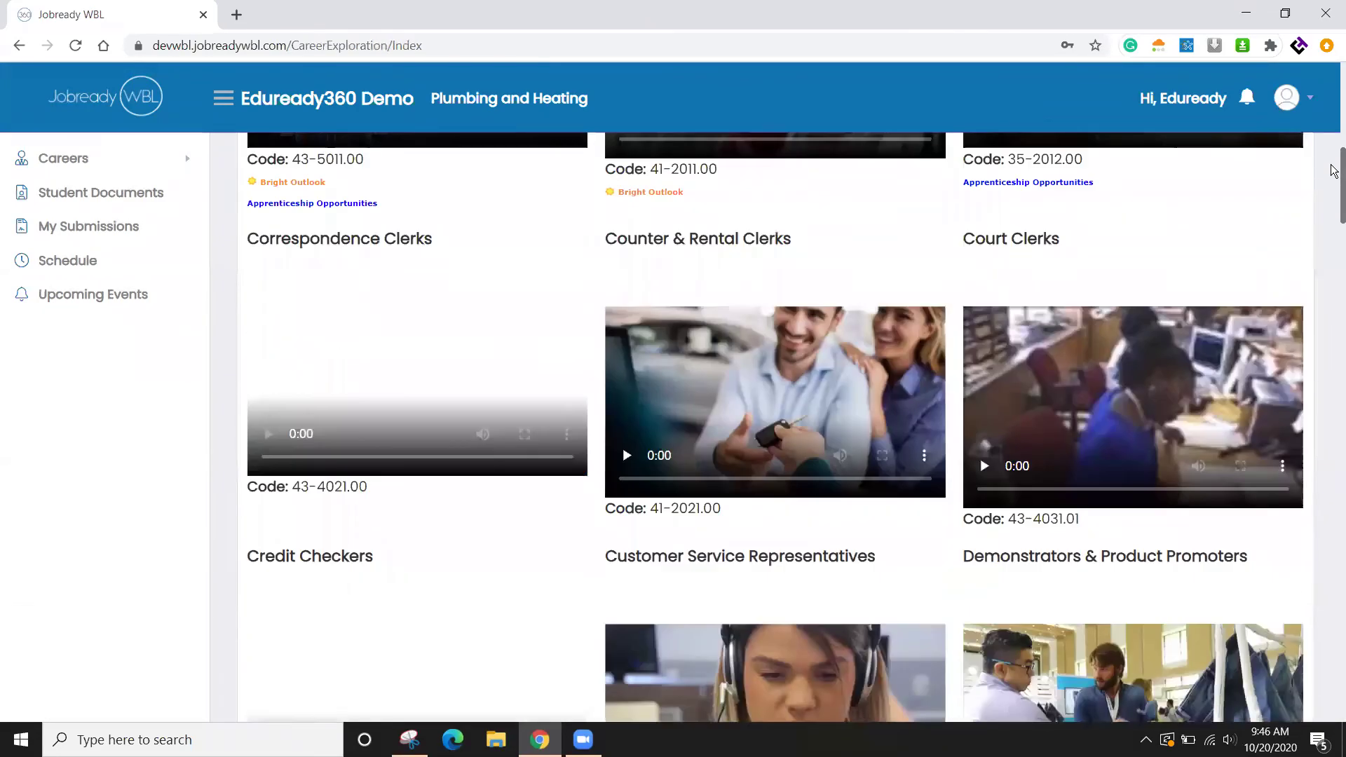
left_click_drag(1332, 170, 1334, 128)
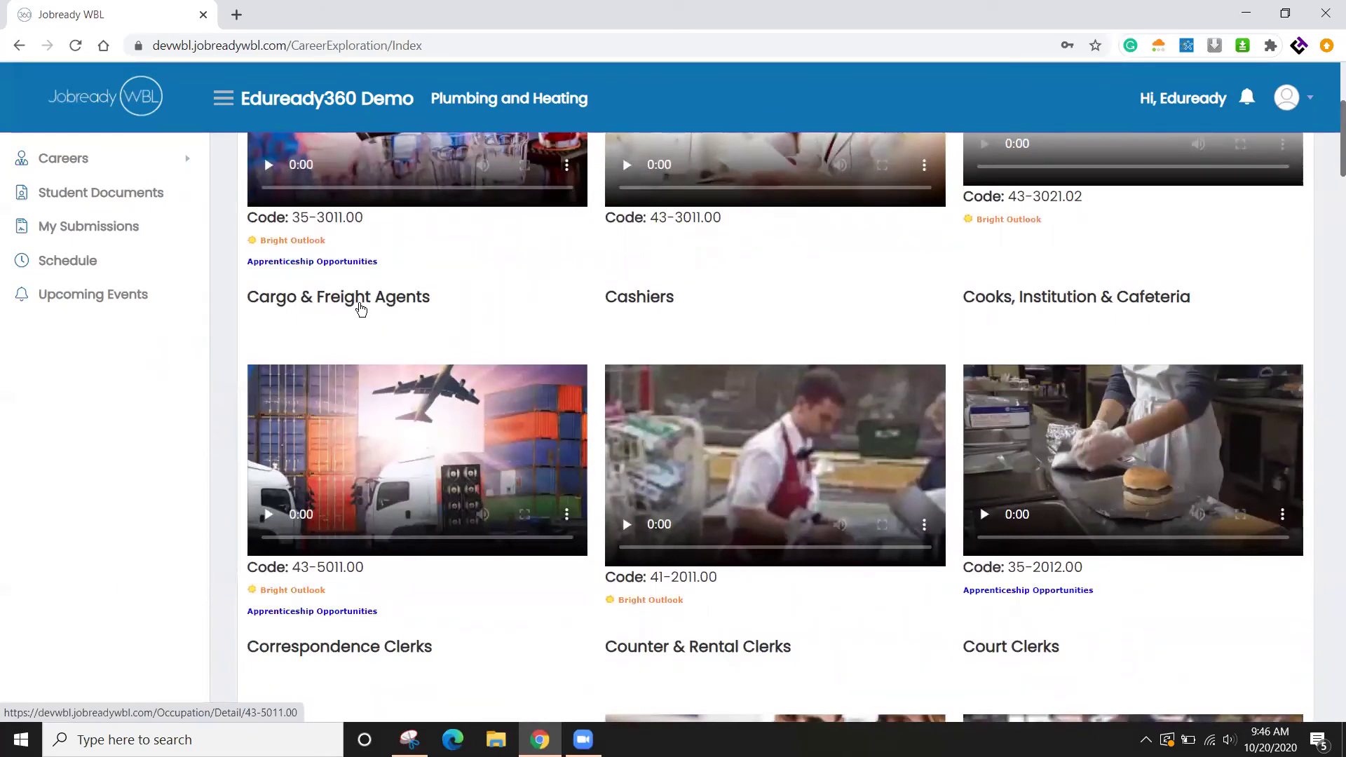
left_click(362, 309)
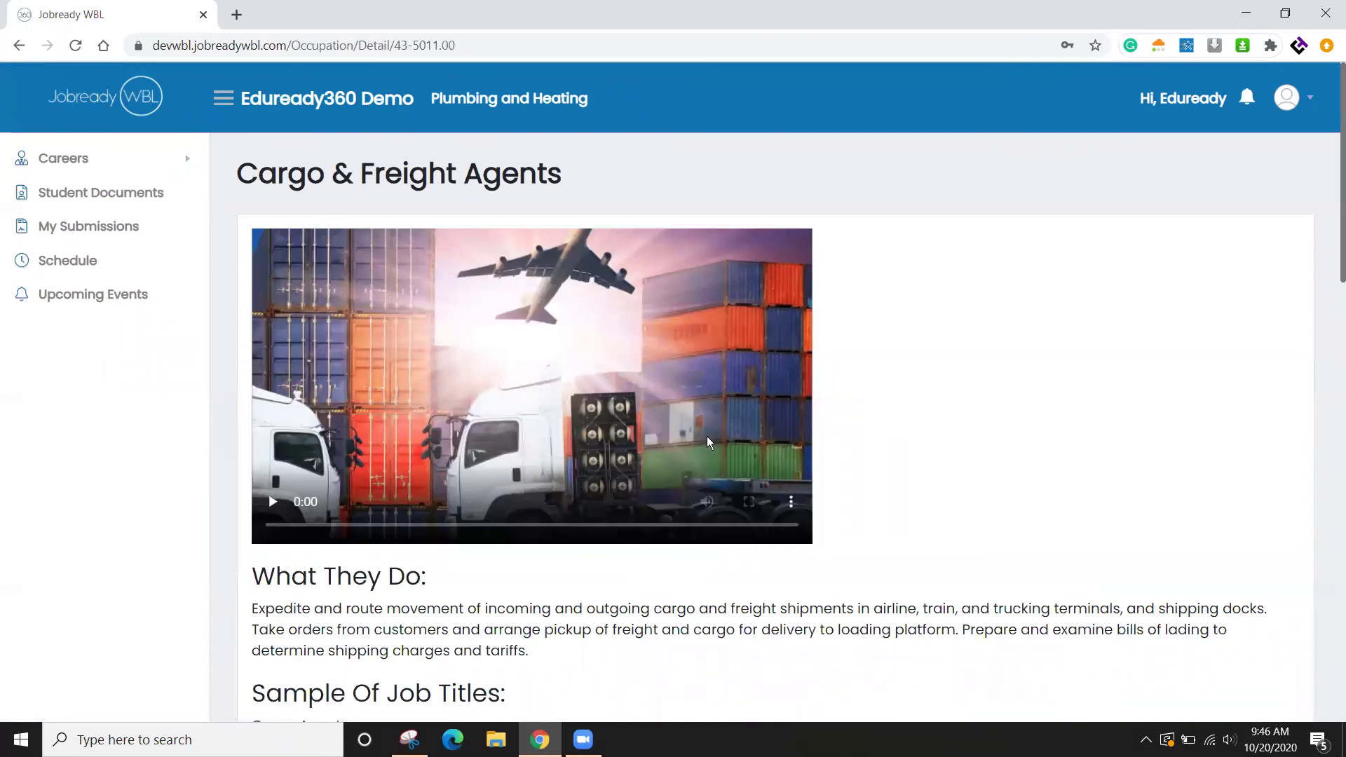
Read the occupation detail page down to its Wages and Outlook sections
scroll(924, 465, "down", 5)
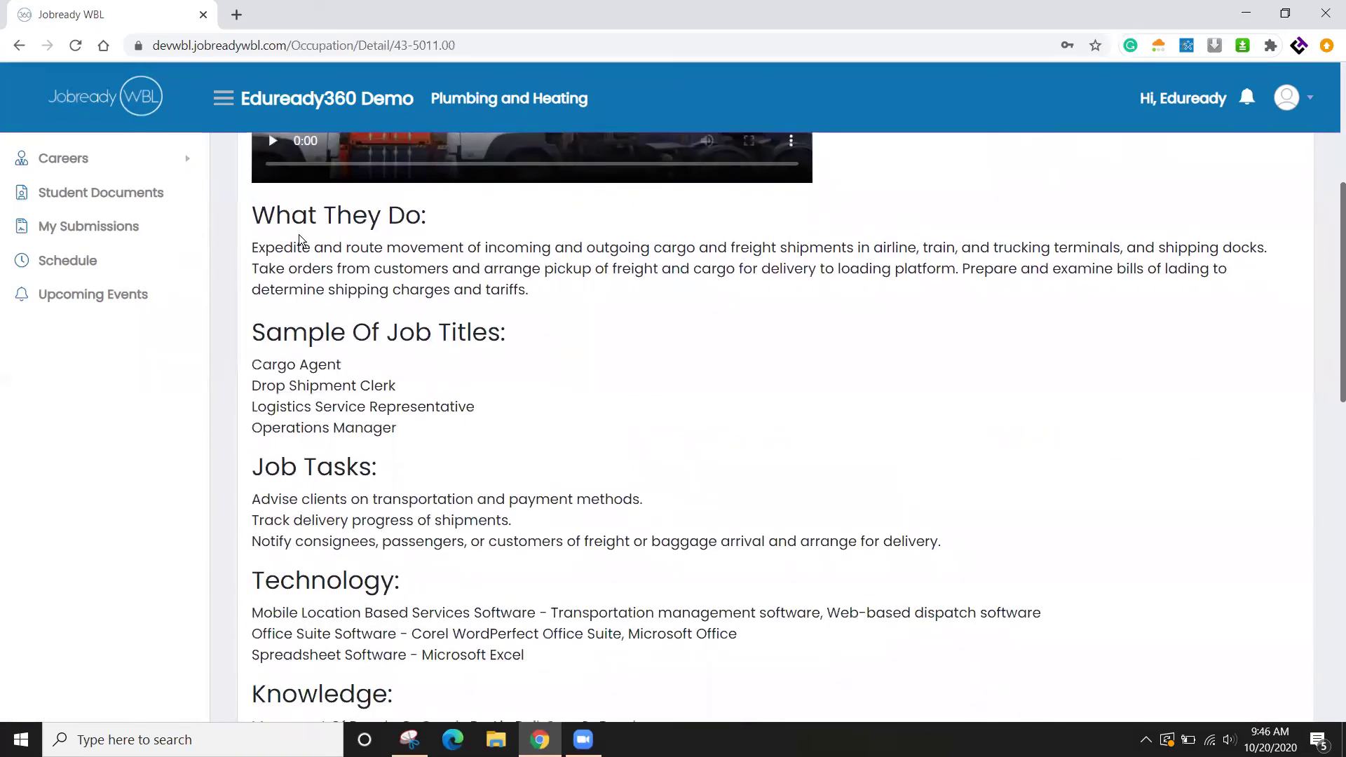
scroll(531, 342, "down", 3)
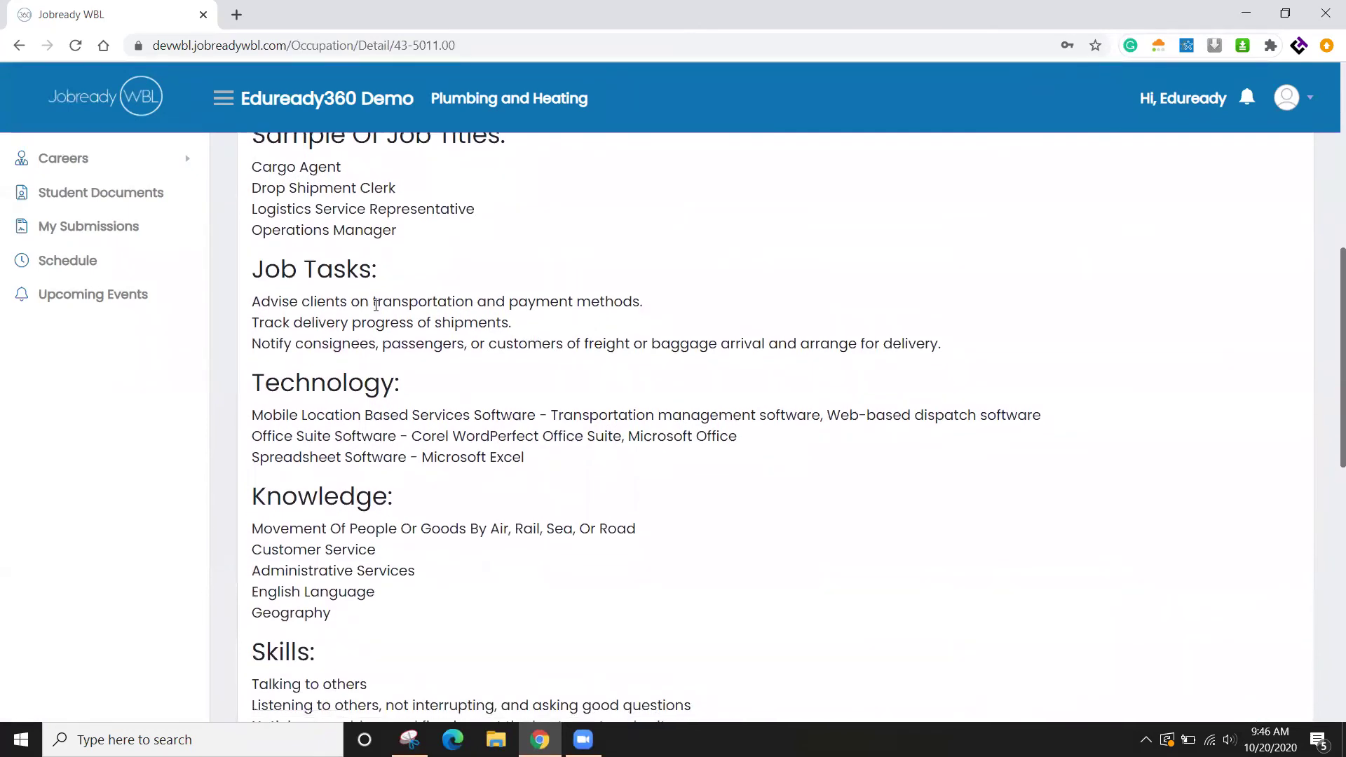
scroll(511, 340, "down", 3)
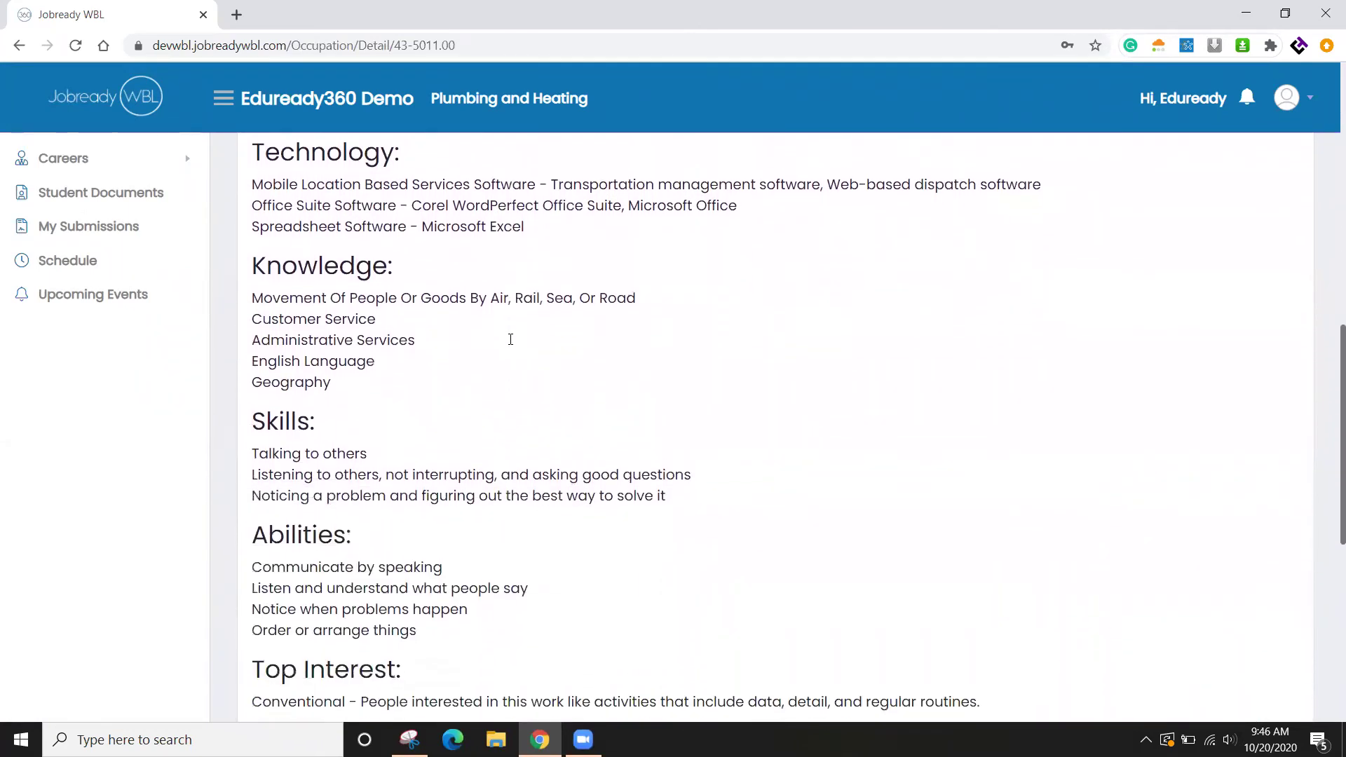
scroll(510, 341, "down", 2)
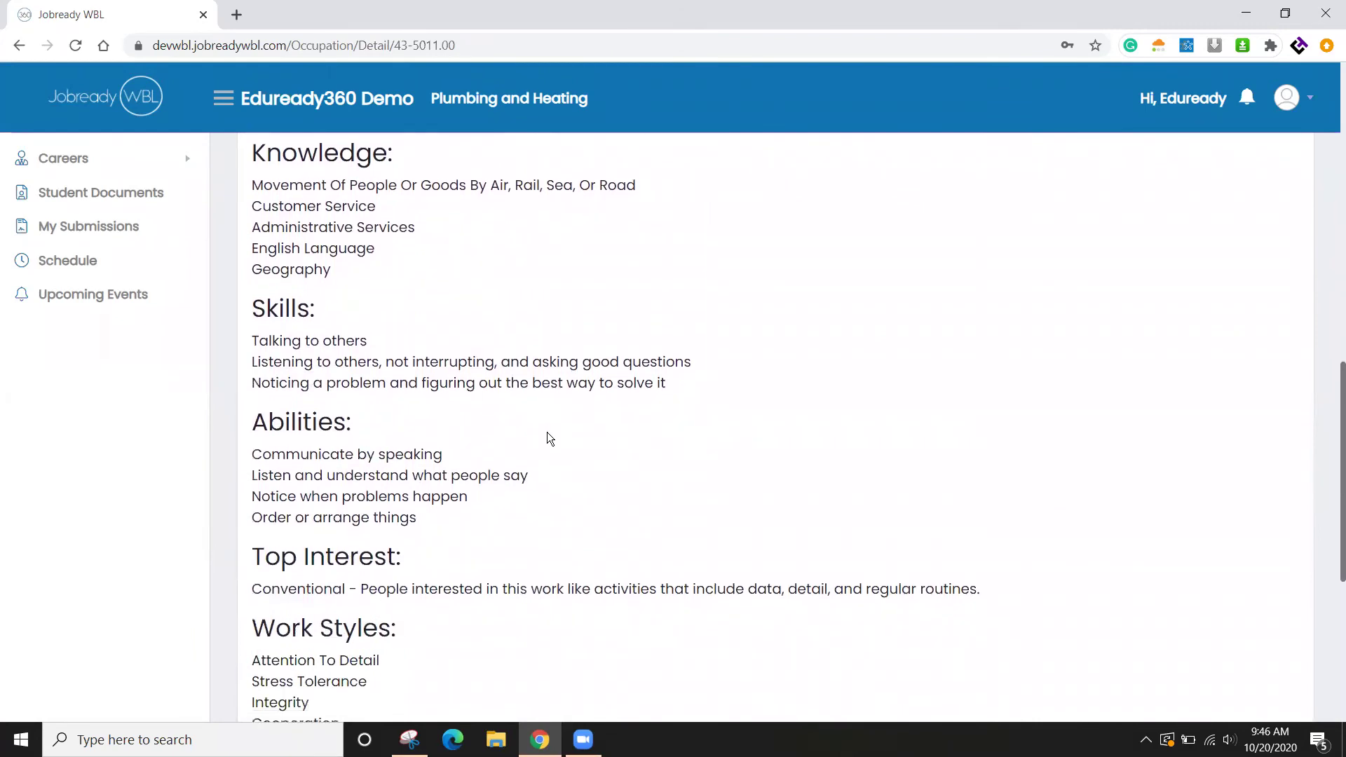
scroll(546, 439, "down", 5)
scroll(540, 452, "up", 4)
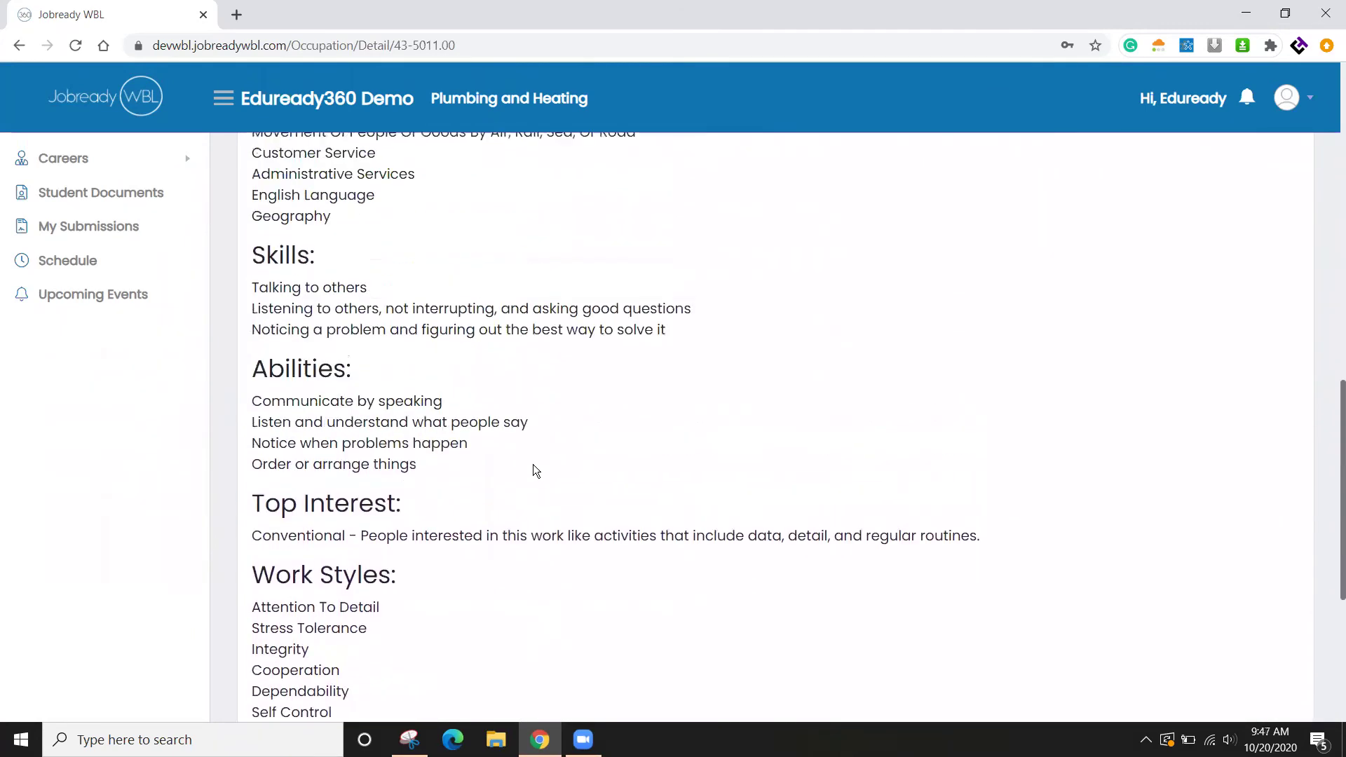
scroll(537, 448, "down", 5)
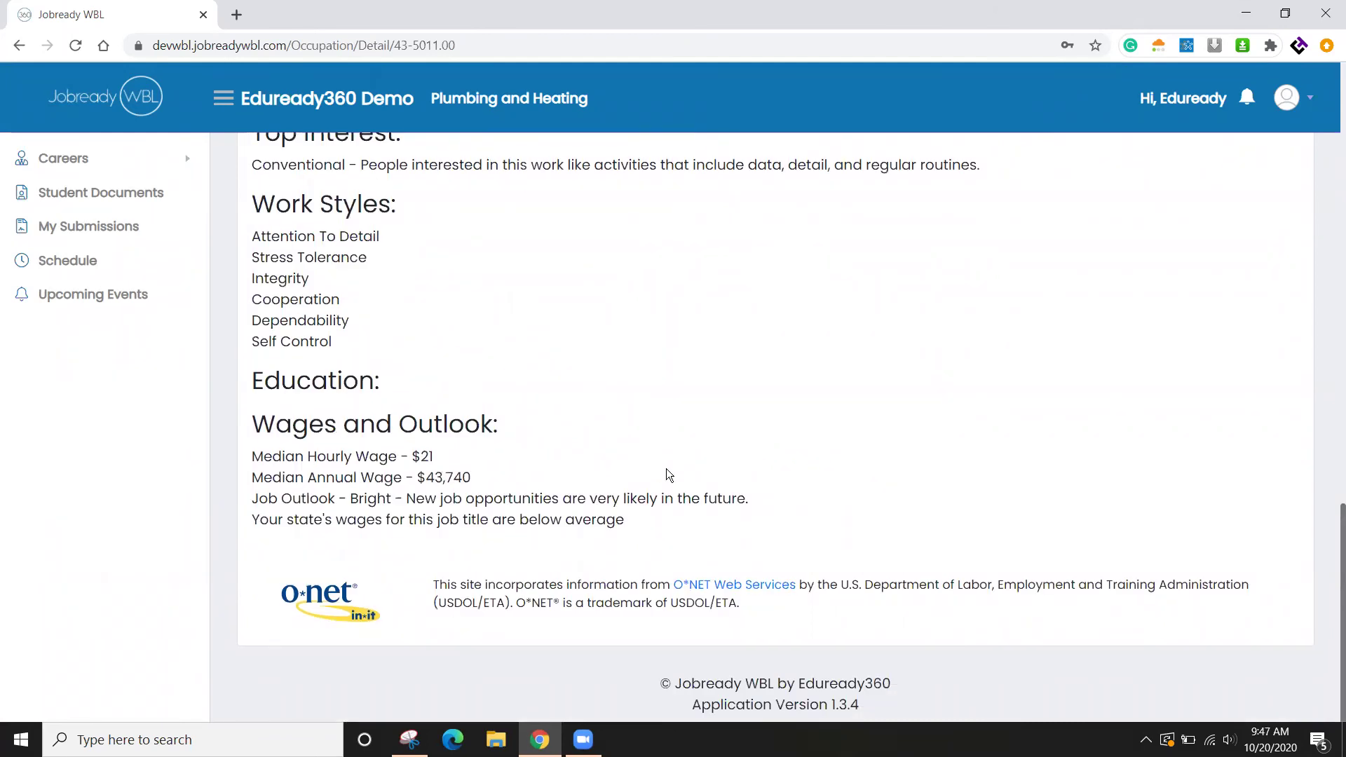
Expand Careers in the sidebar and go to the Articulation Agreements page
scroll(666, 475, "up", 1)
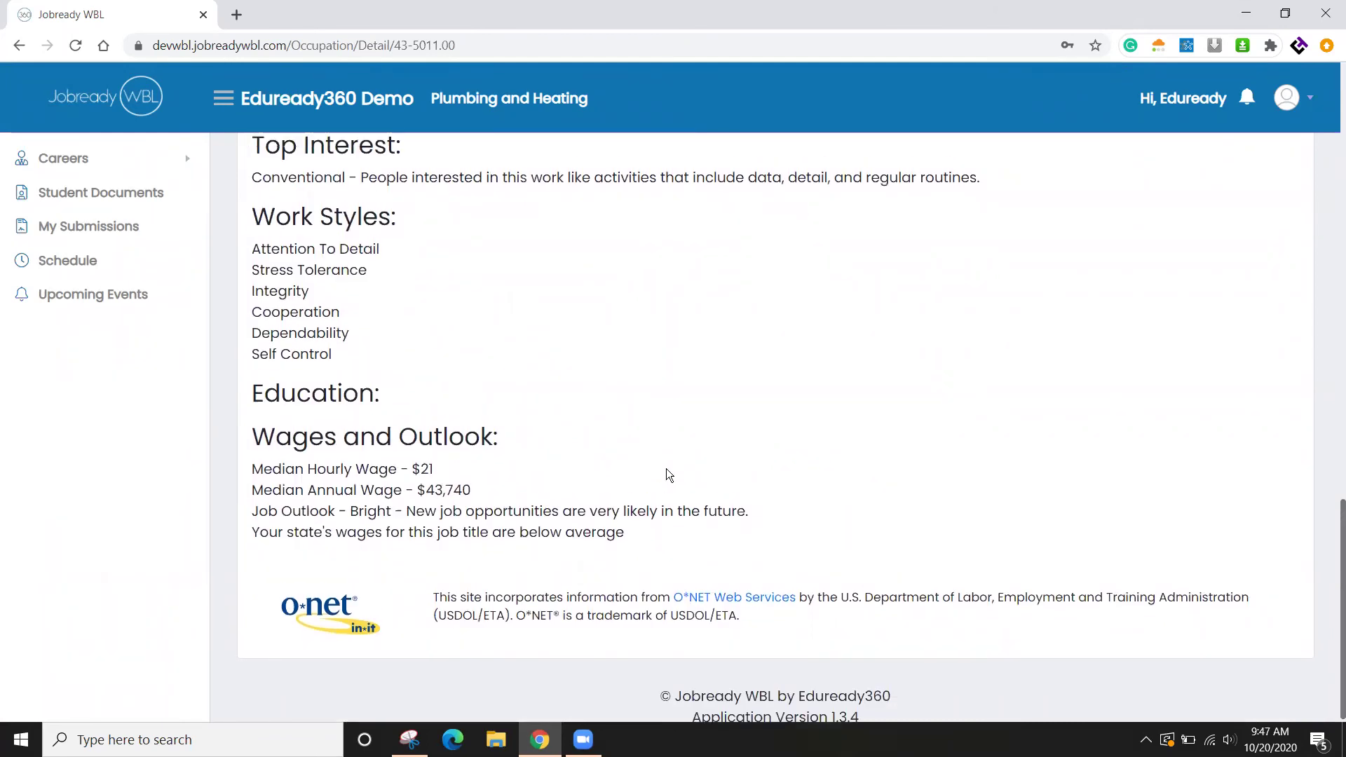
left_click(93, 160)
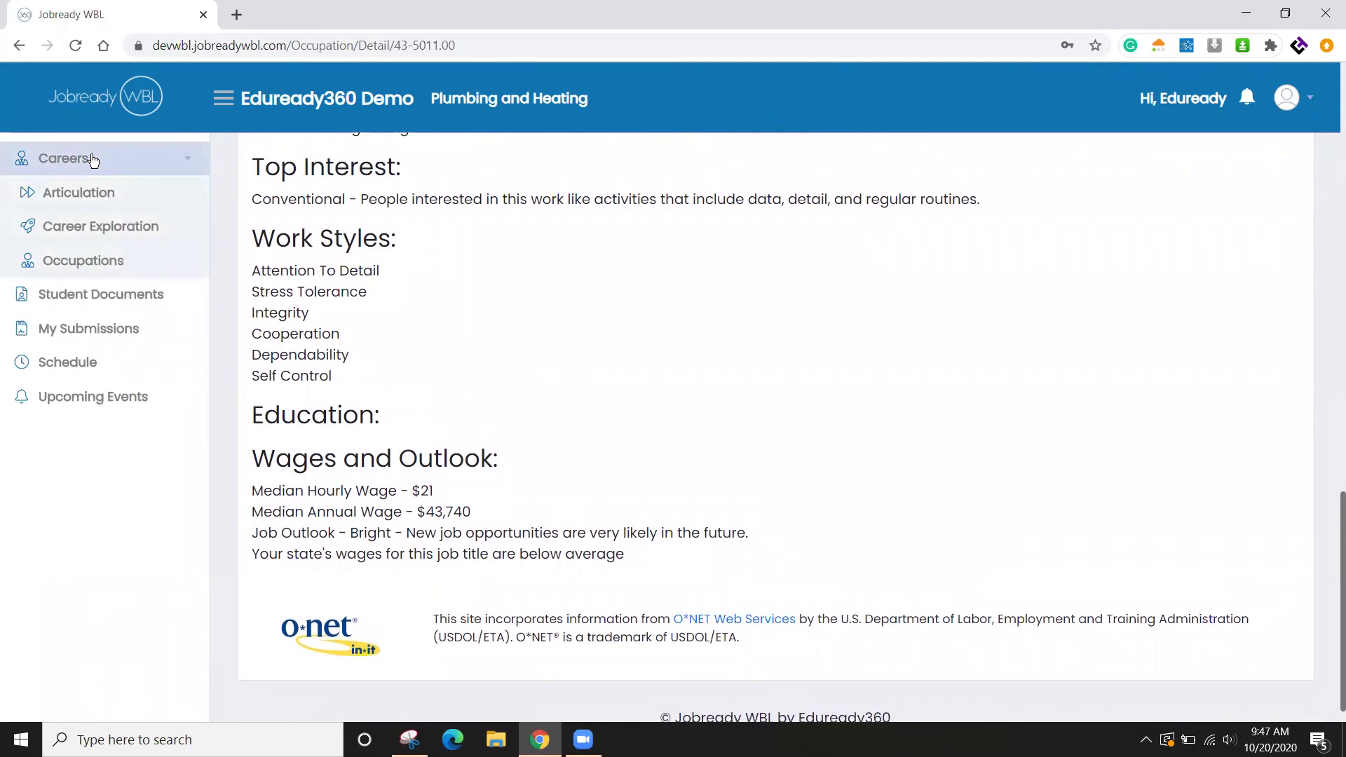
left_click(77, 193)
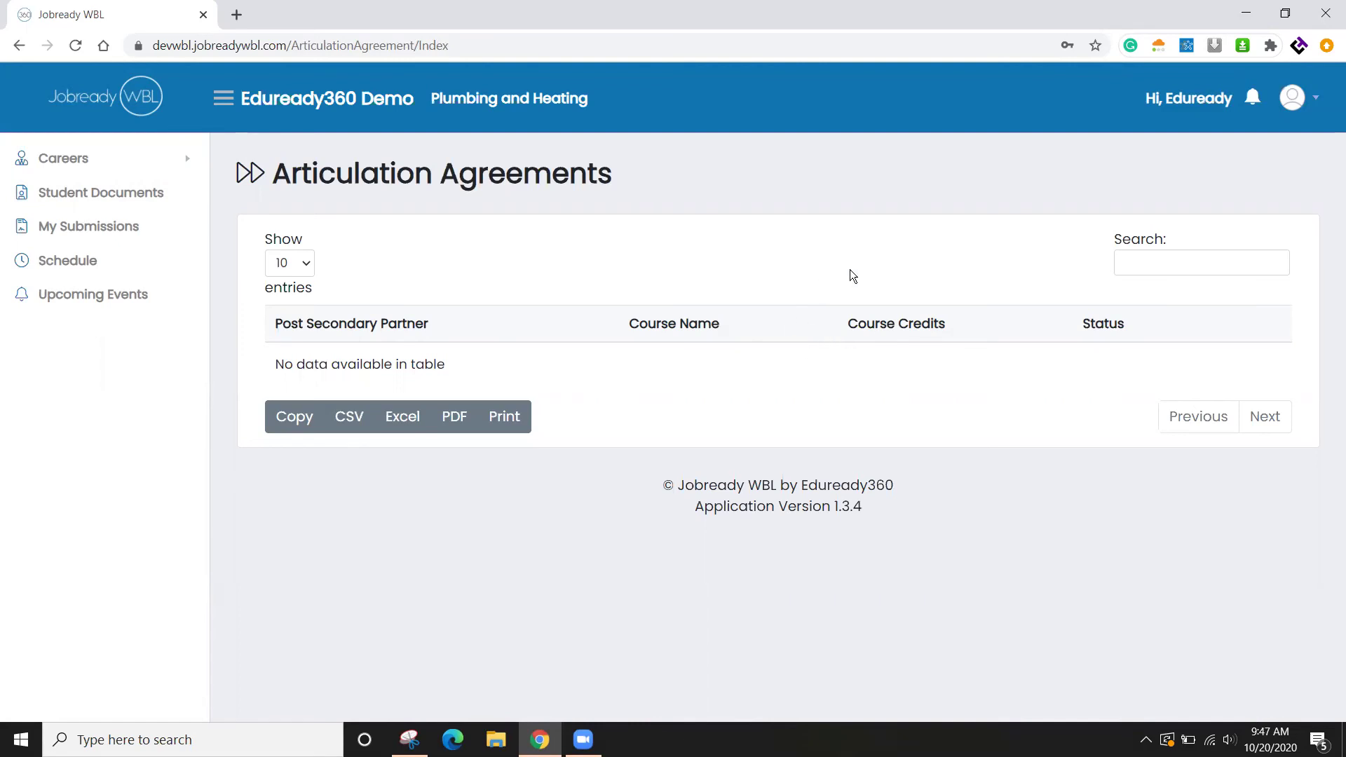
Check the Upcoming Events schedule, then log out of the student account
left_click(64, 161)
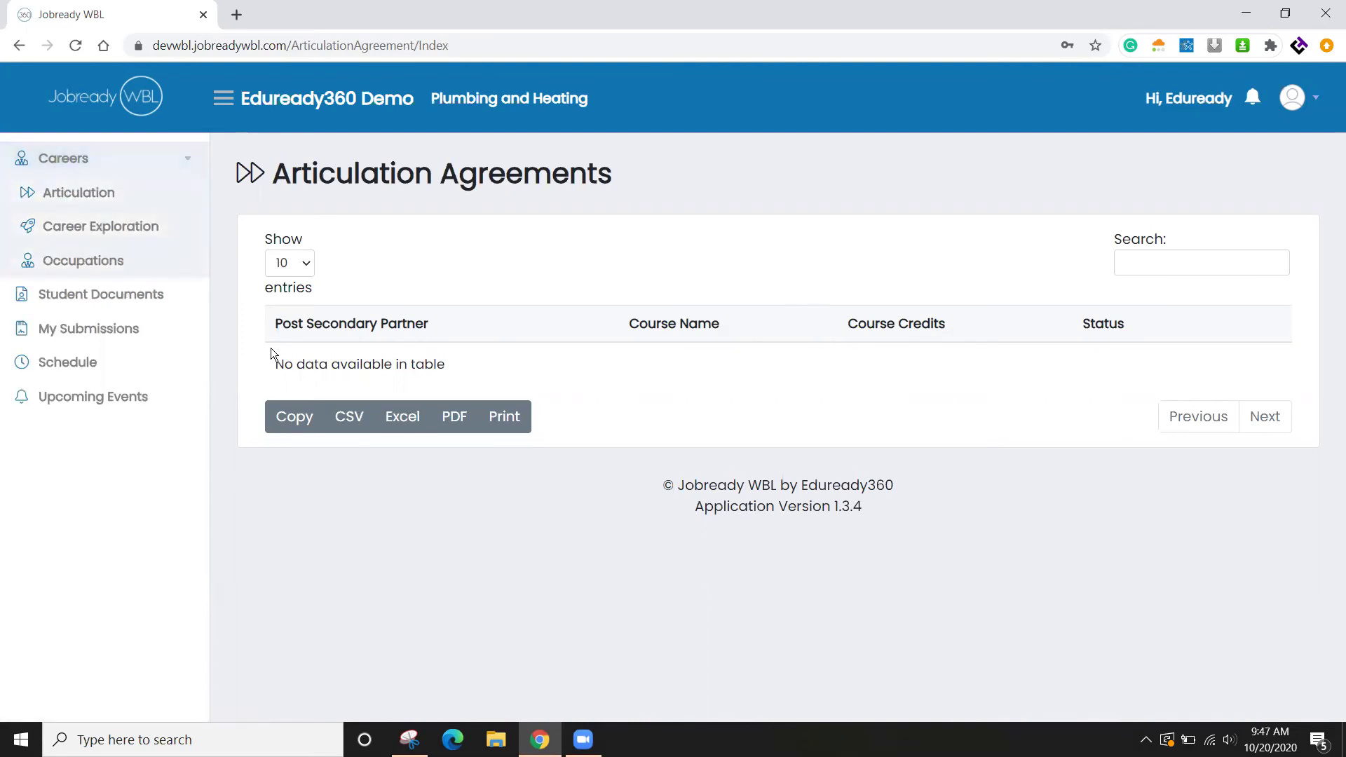
left_click(110, 400)
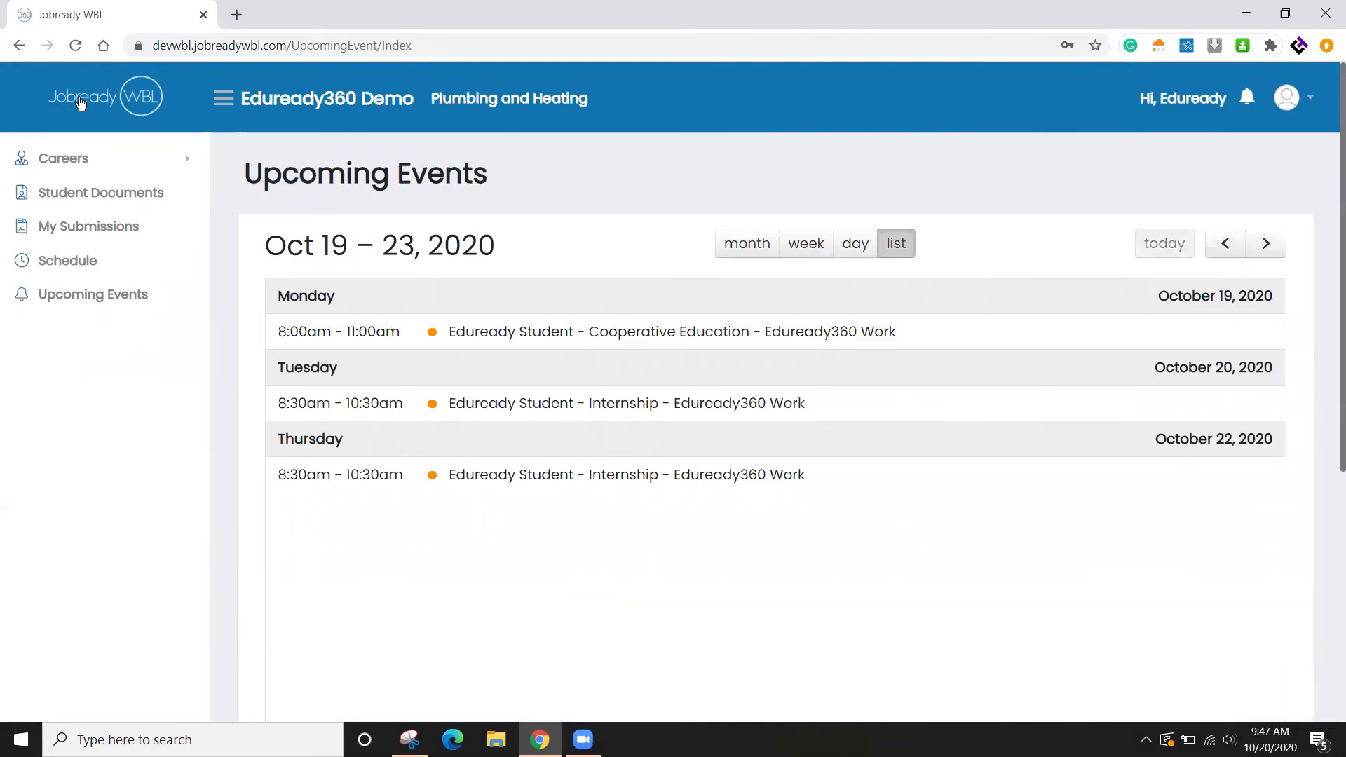
left_click(1311, 103)
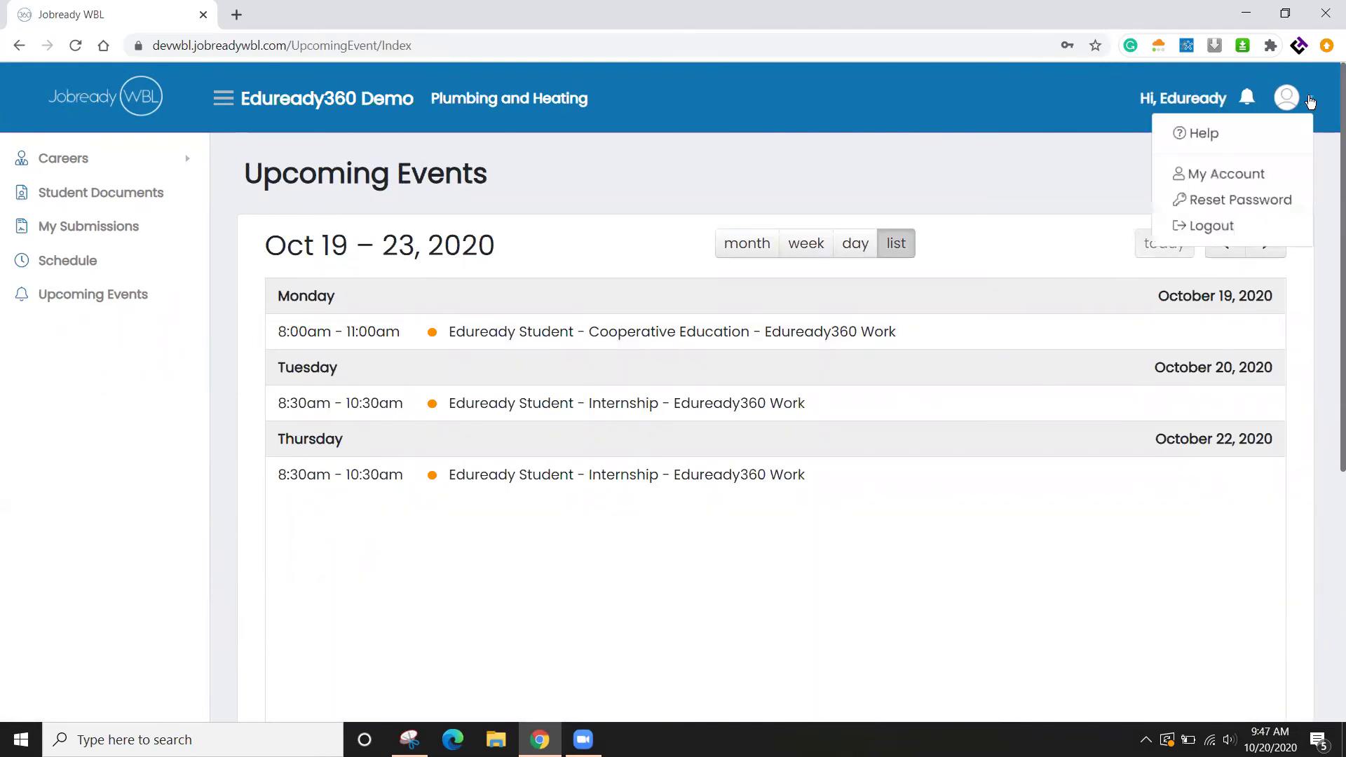
left_click(1211, 226)
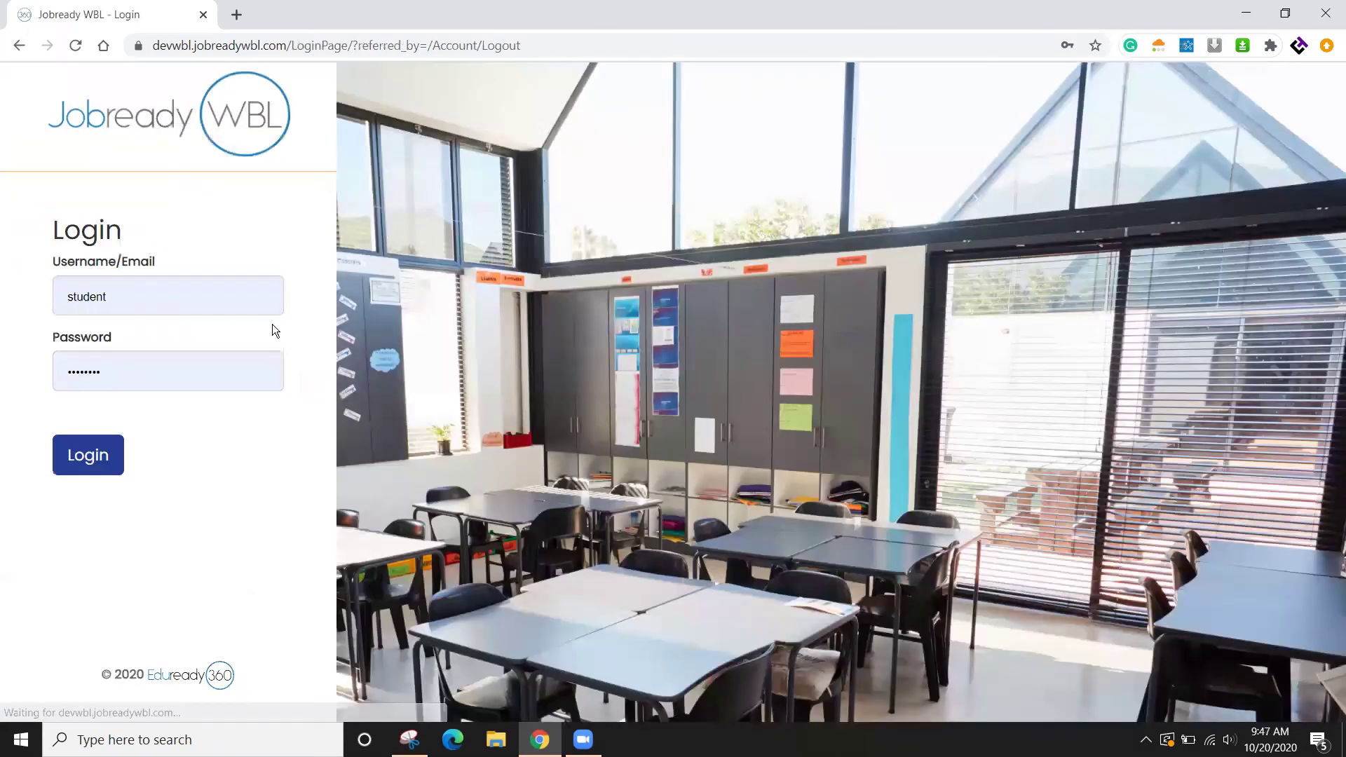
Sign in with the saved school admin login and open the Work Based Learning overview
left_click(114, 297)
left_click(120, 394)
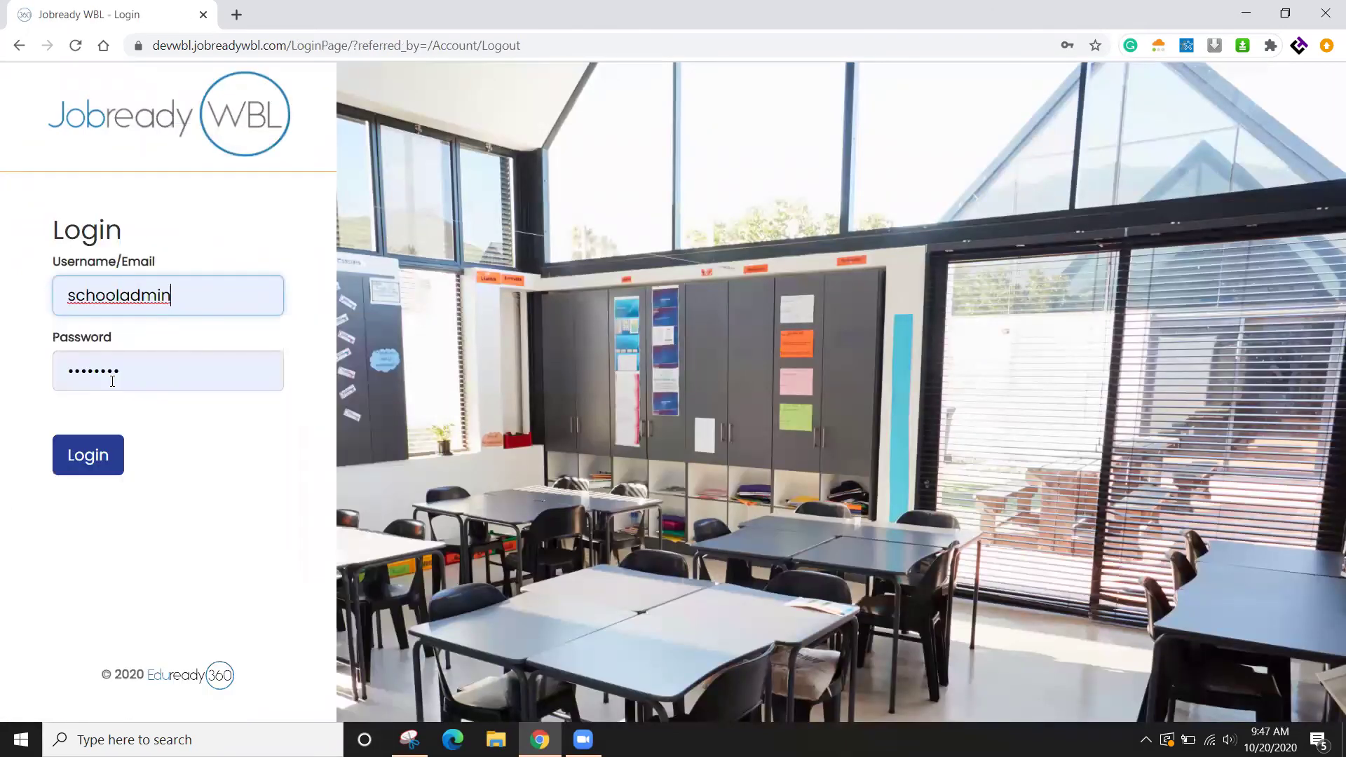
left_click(90, 457)
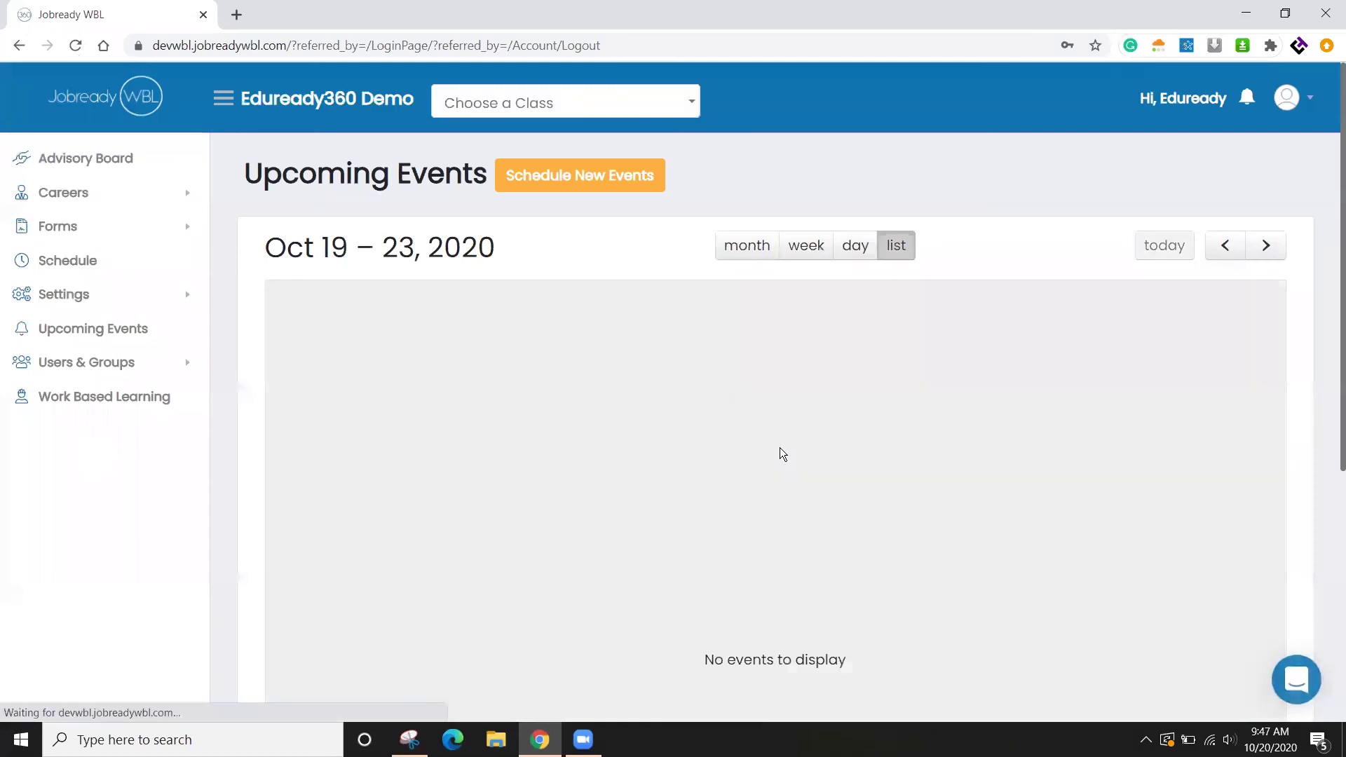
left_click(91, 410)
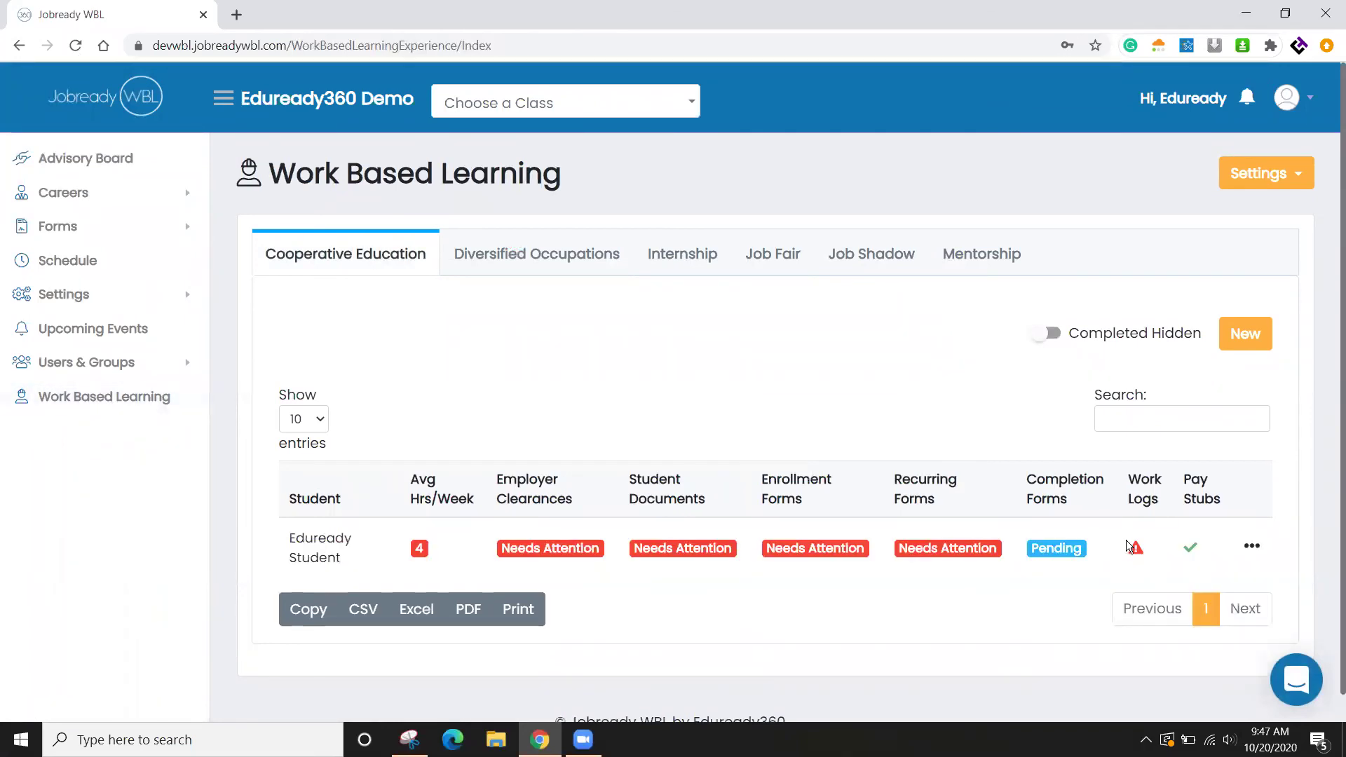
mouse_move(1136, 553)
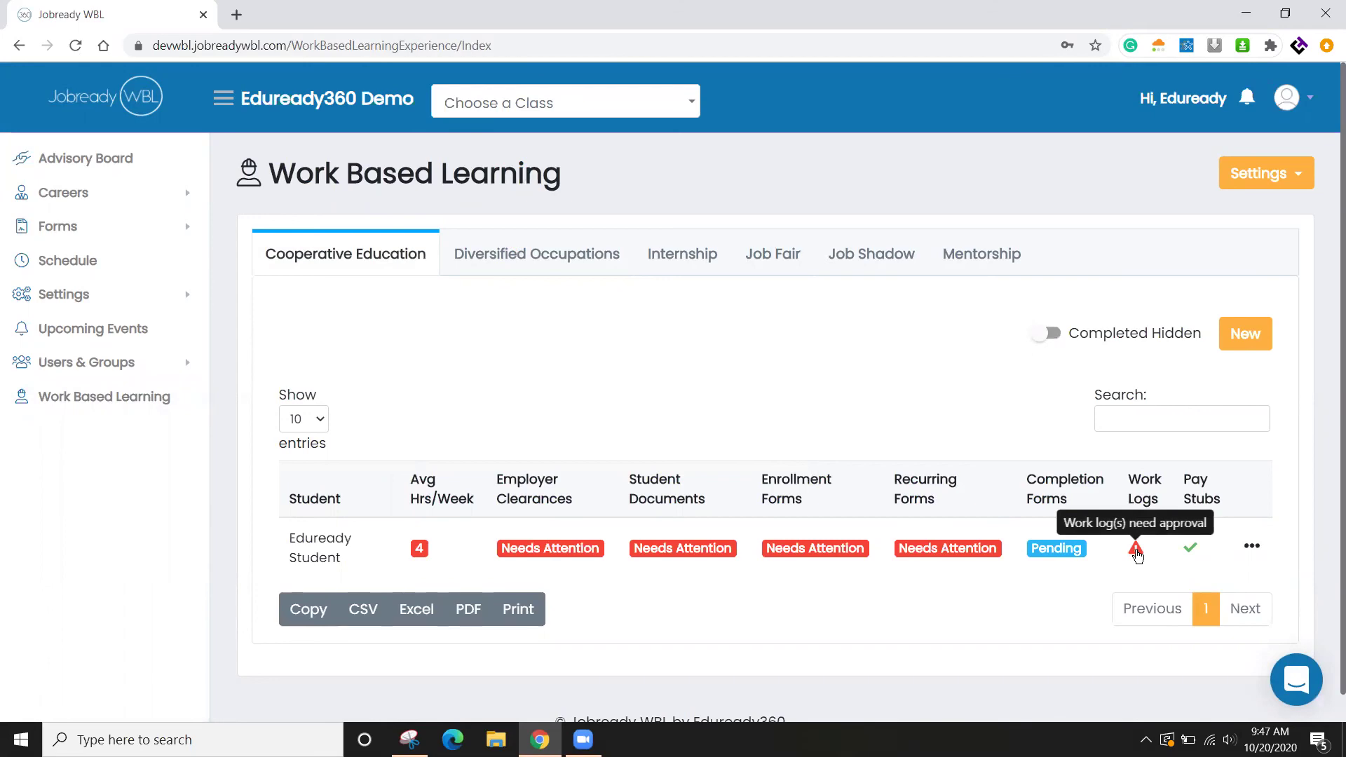
Open the student's pending work logs and approve the 10/12/2020 log
left_click(1136, 550)
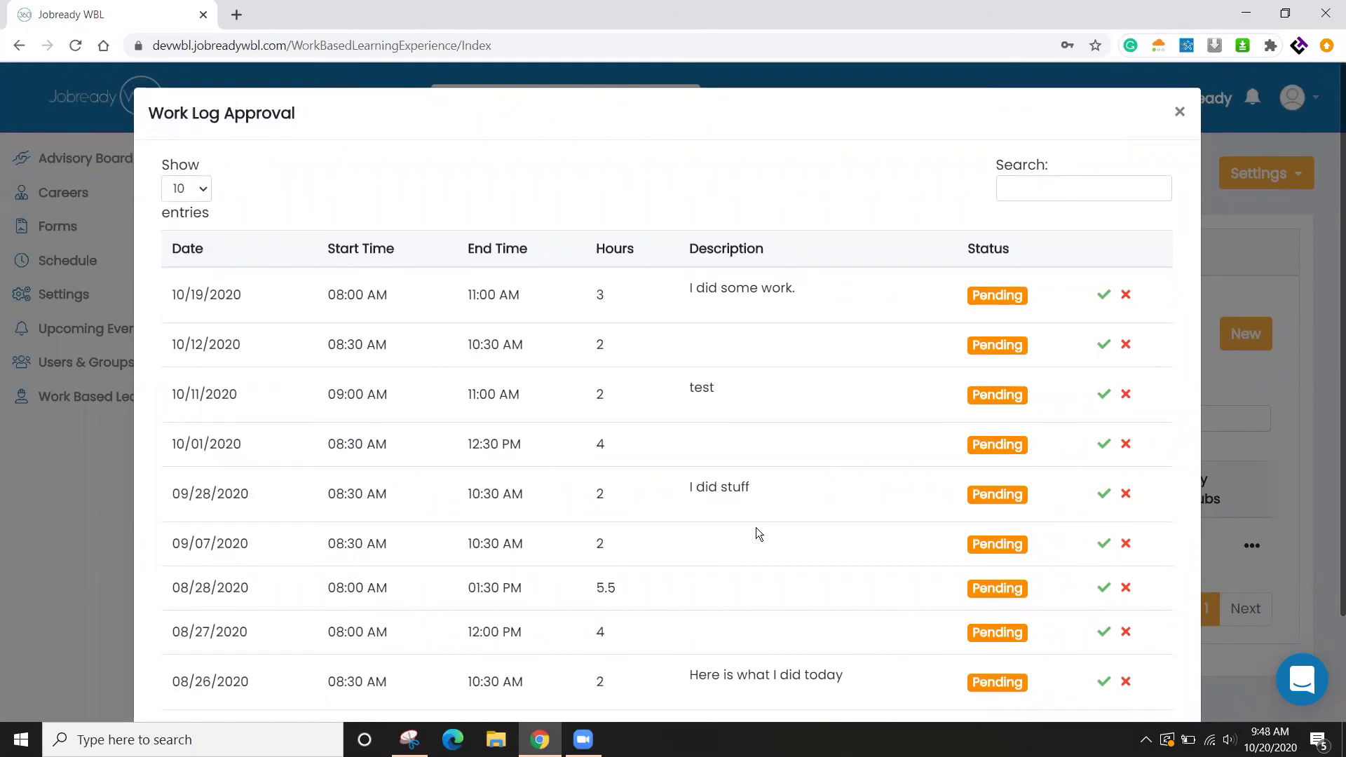
scroll(755, 534, "down", 2)
scroll(756, 535, "up", 2)
left_click(1104, 346)
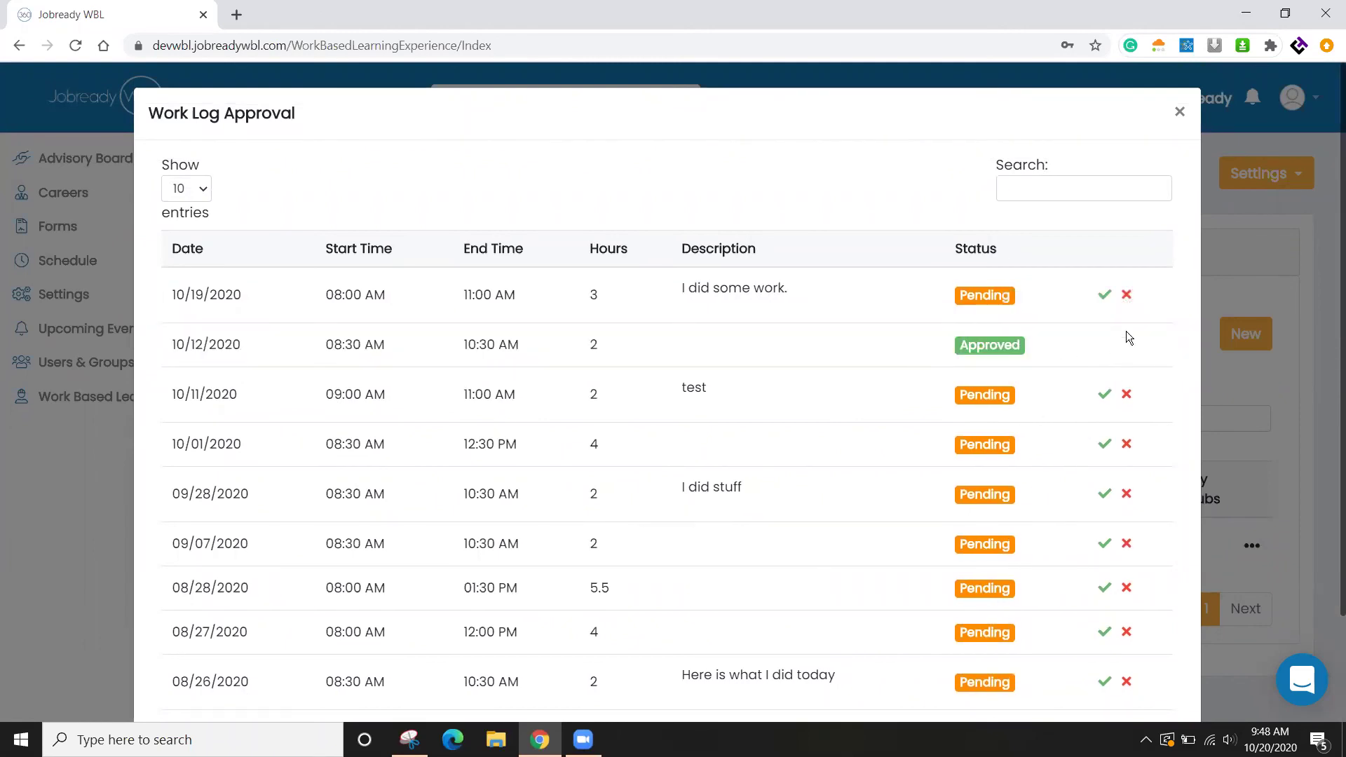
Reject the 10/19/2020 log with the reason 'Need more information' and close the list
left_click(1127, 295)
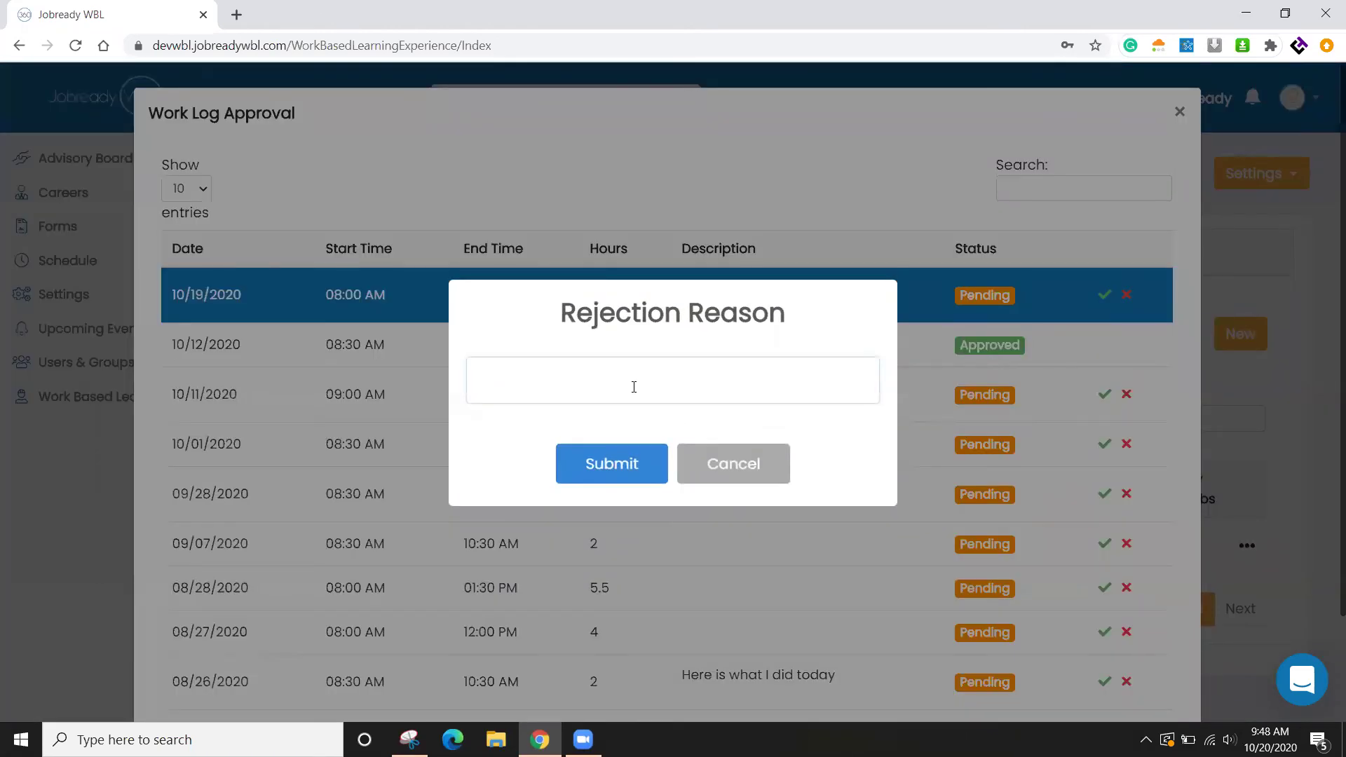
type("Need  more information")
left_click(590, 471)
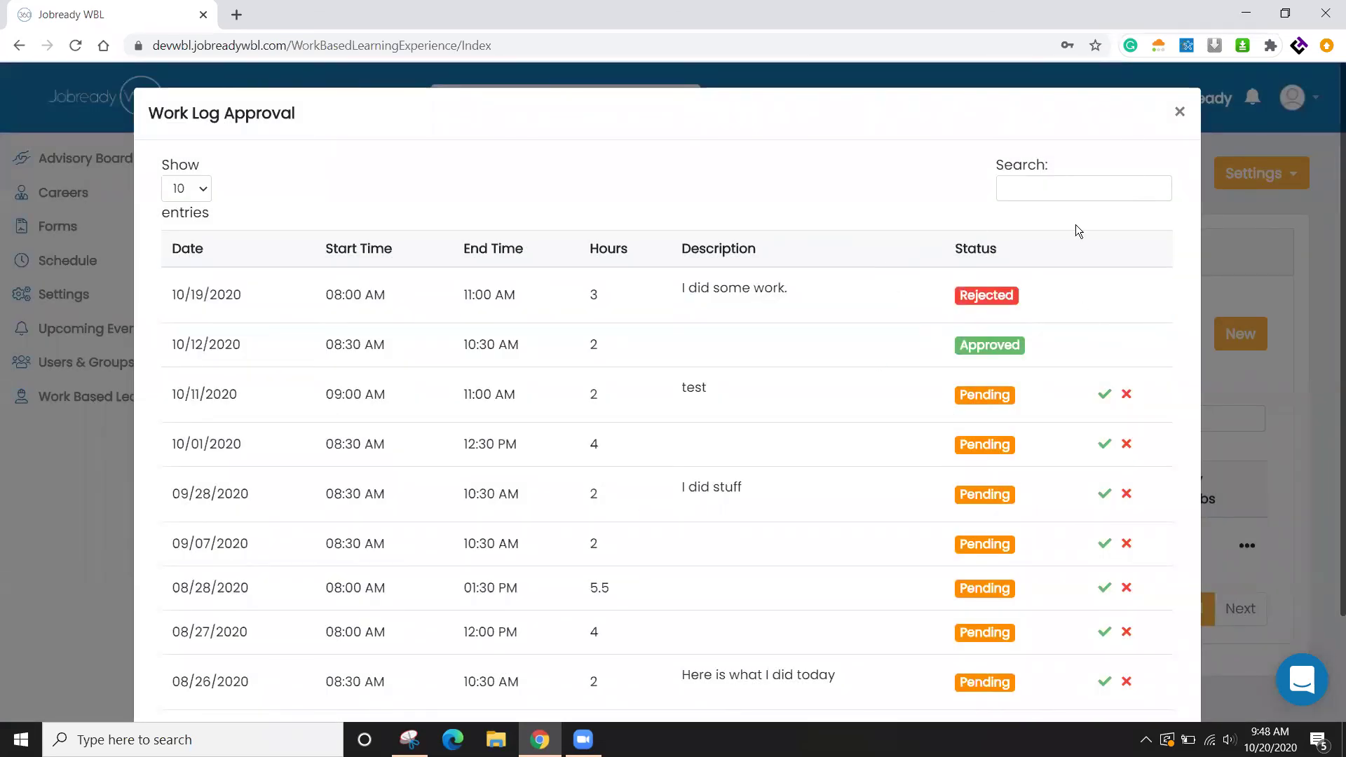
left_click(1179, 112)
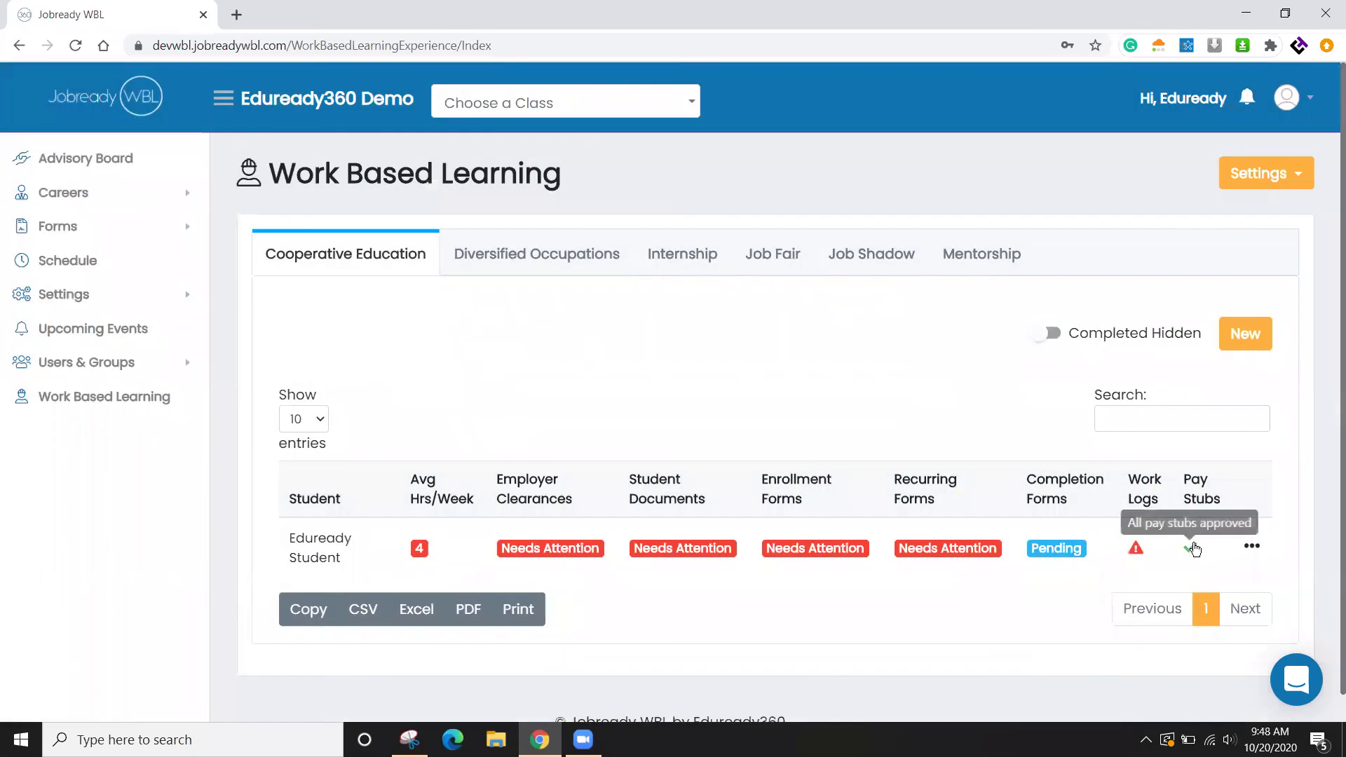
left_click(1191, 547)
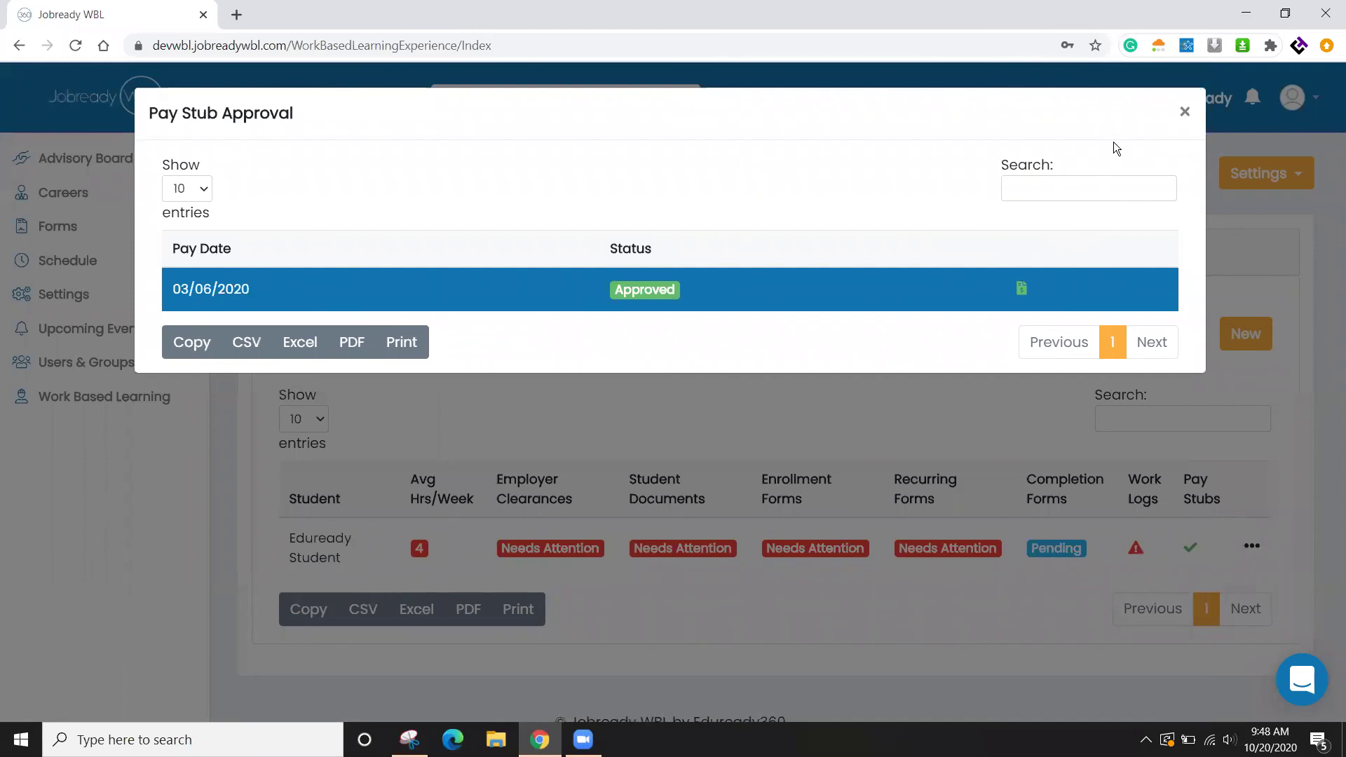
left_click(1185, 113)
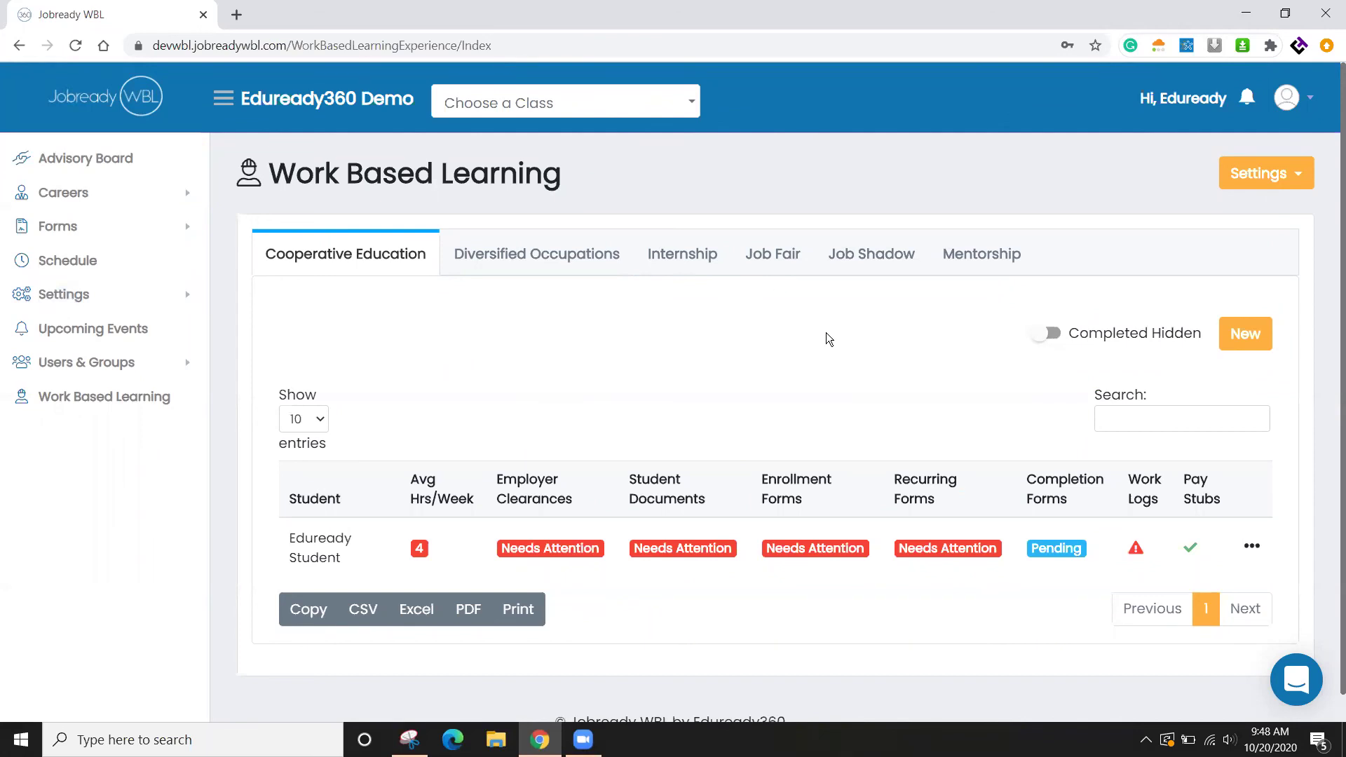
scroll(826, 332, "down", 1)
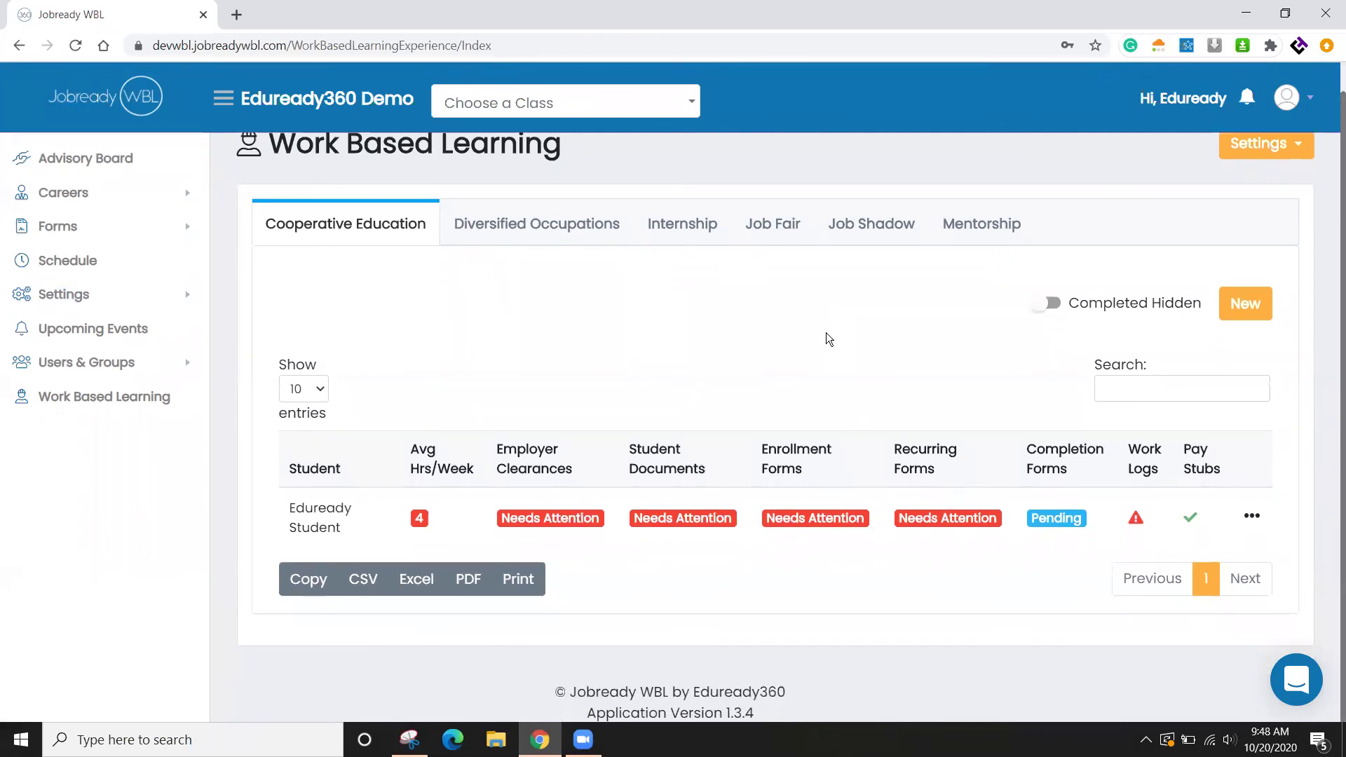
scroll(826, 332, "up", 1)
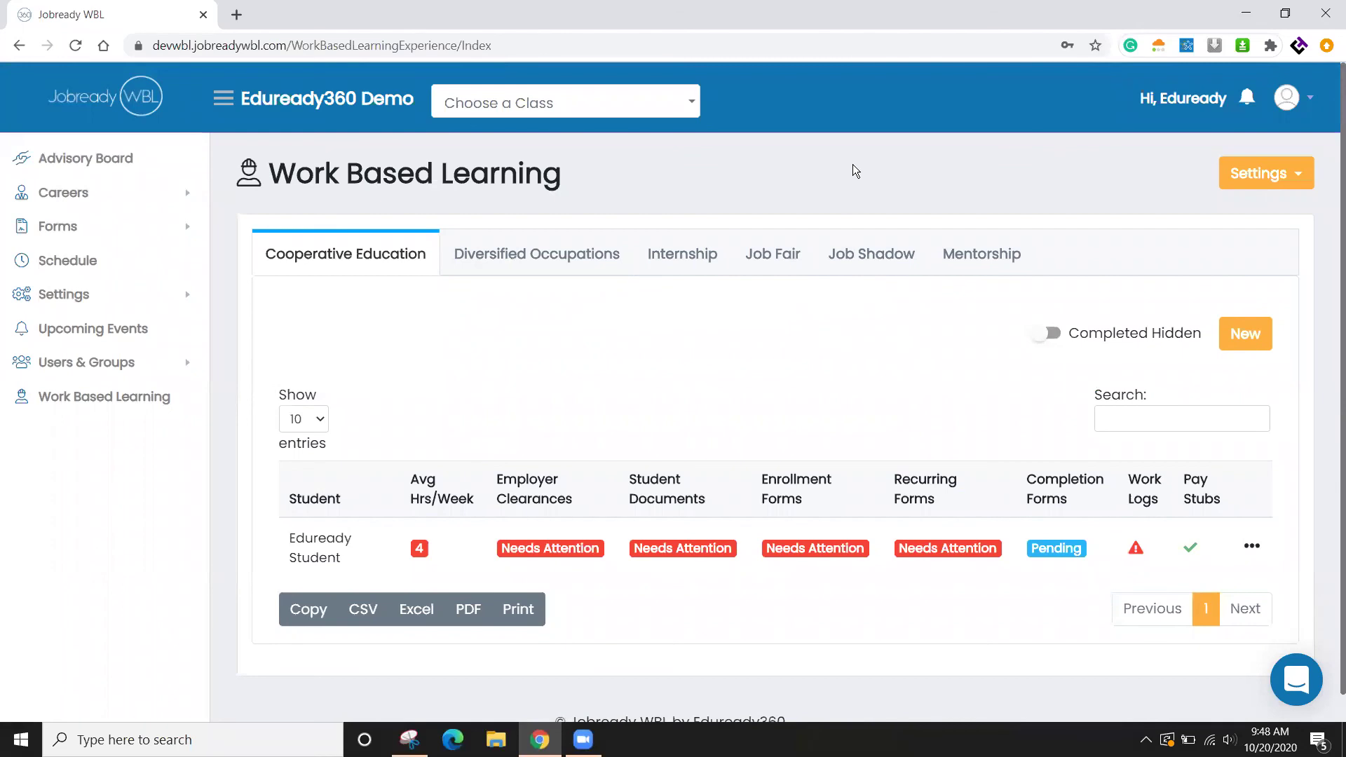